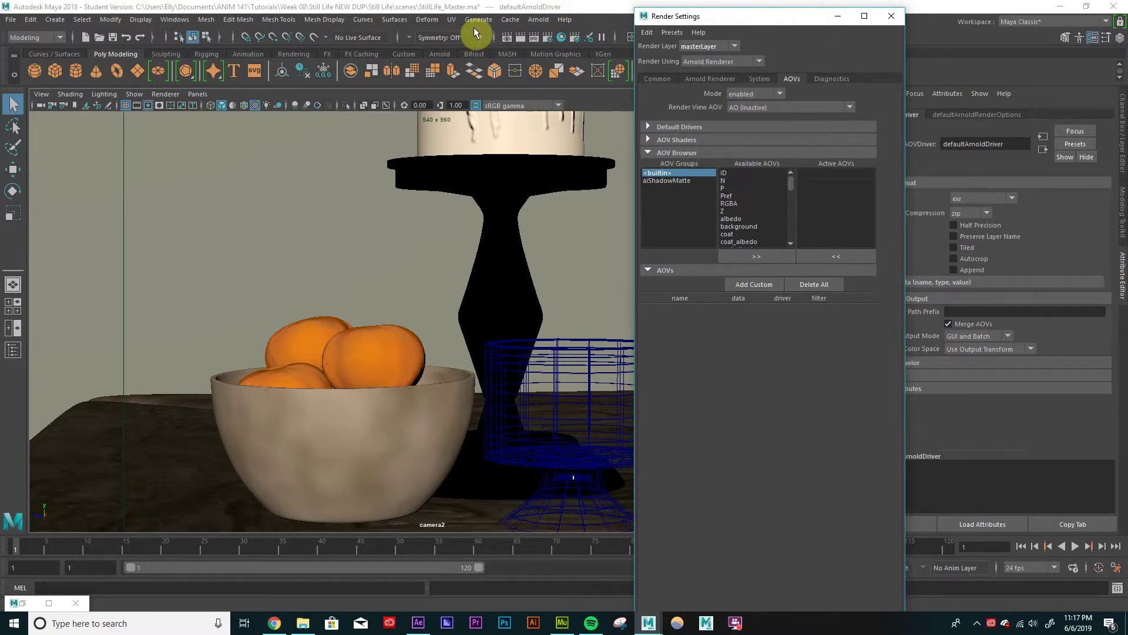
Step: Reopen Render Settings on Arnold Renderer's AOVs page and peek at the aiShadowMatte AOV group
left_click(890, 16)
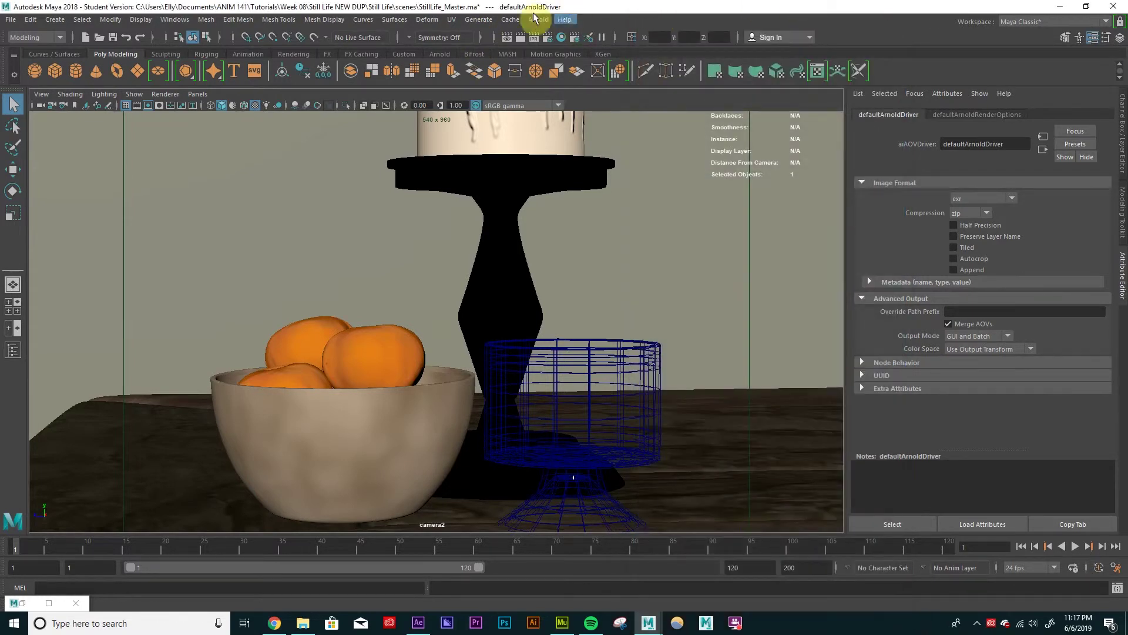
left_click(552, 38)
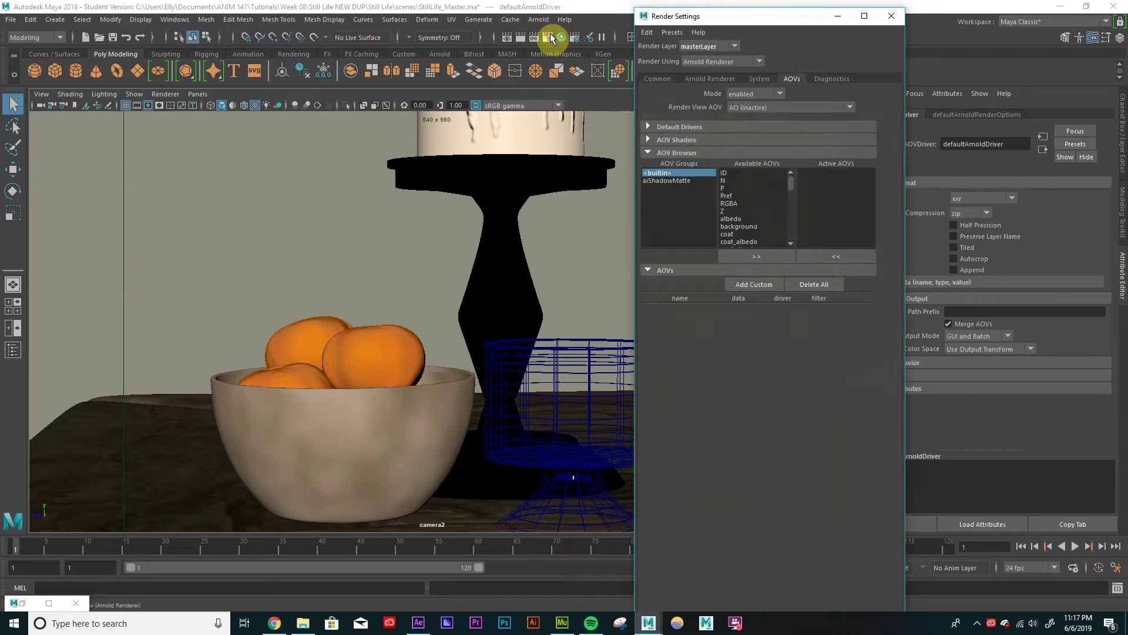
left_click(668, 74)
left_click(689, 77)
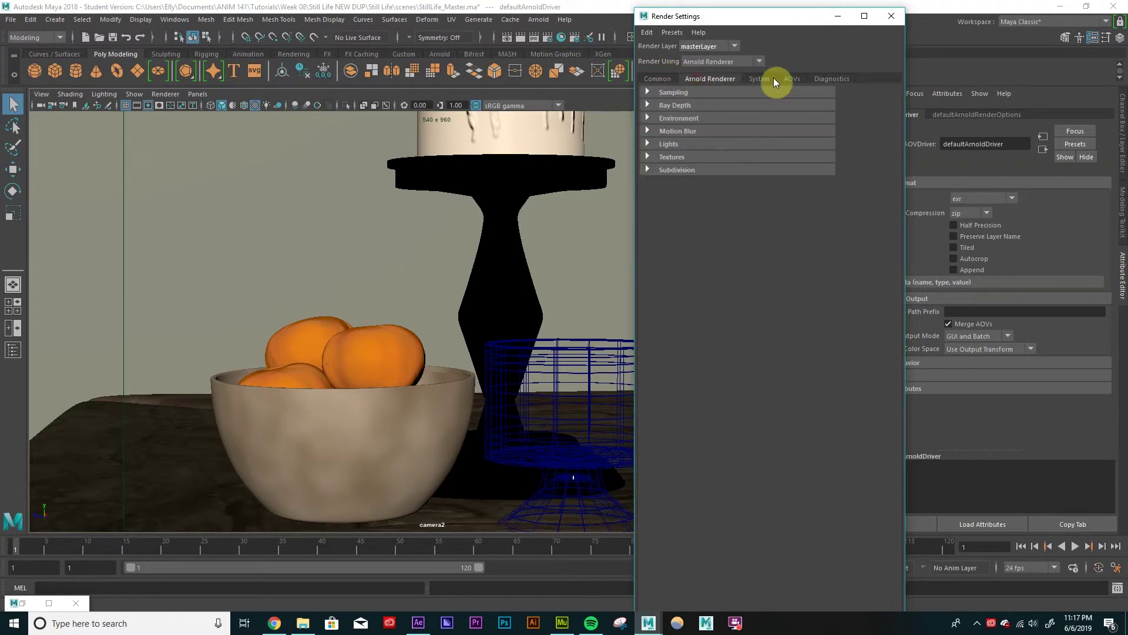
left_click(792, 79)
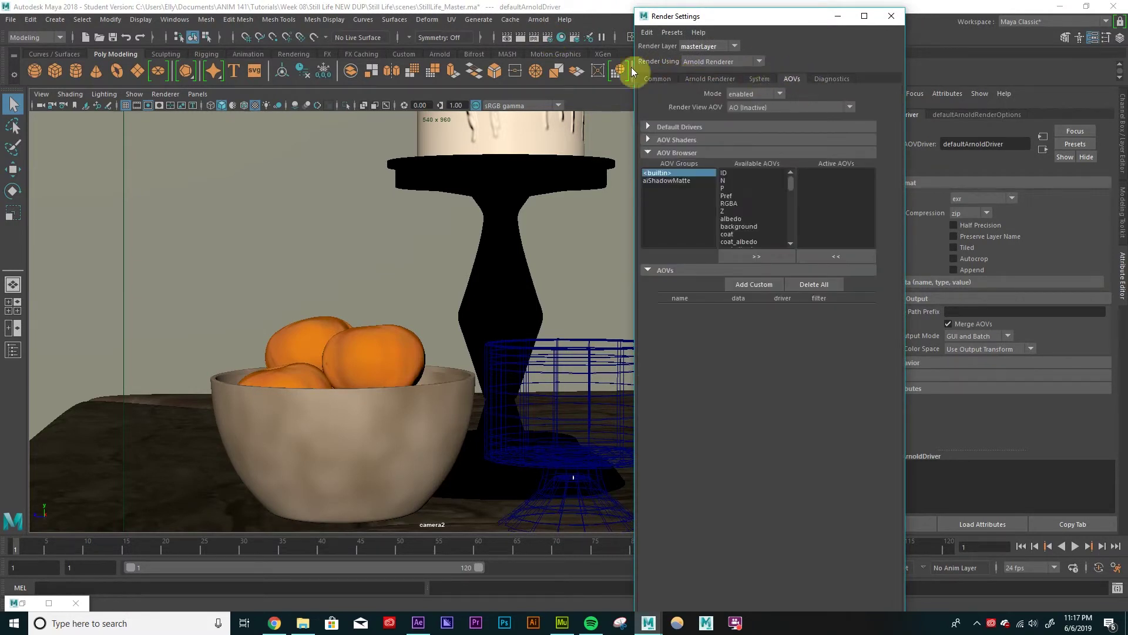
left_click(655, 151)
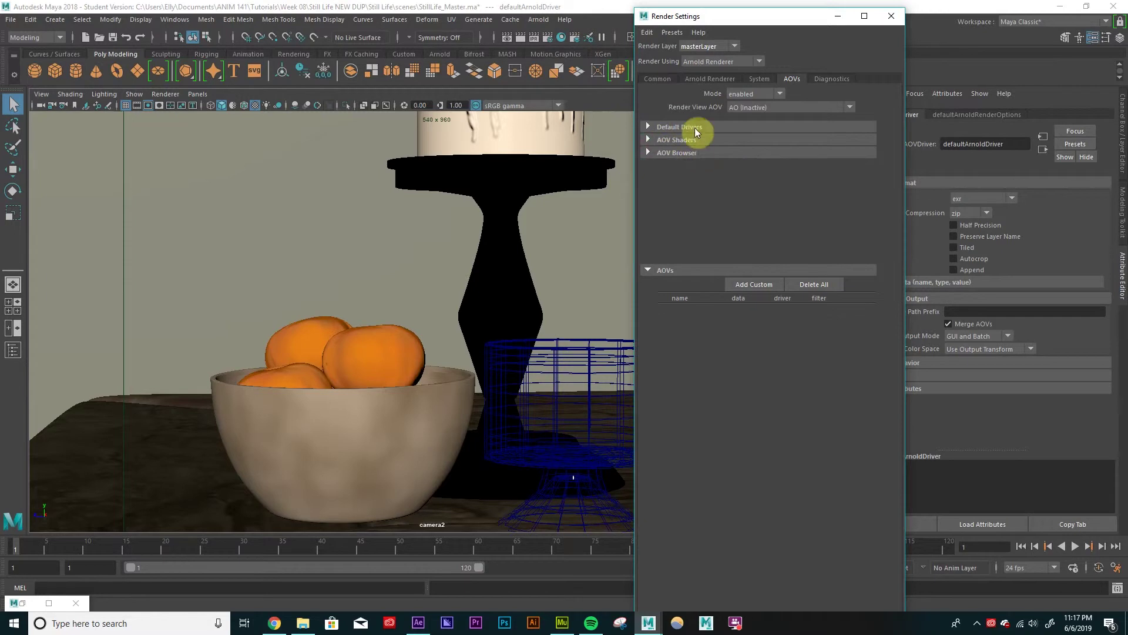
left_click(691, 153)
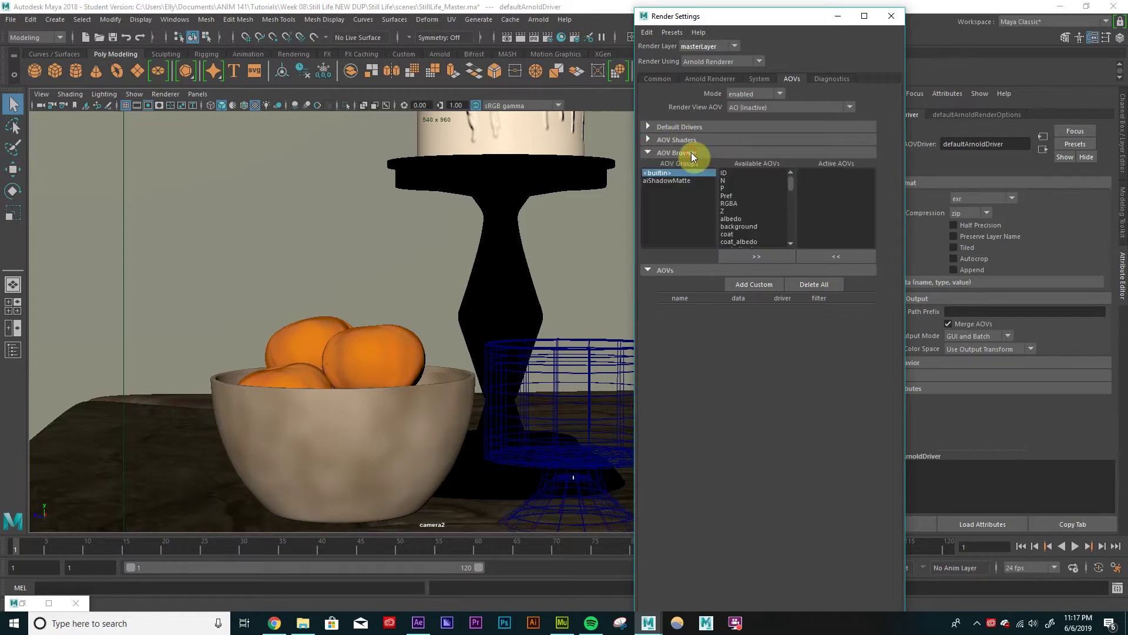
left_click(670, 180)
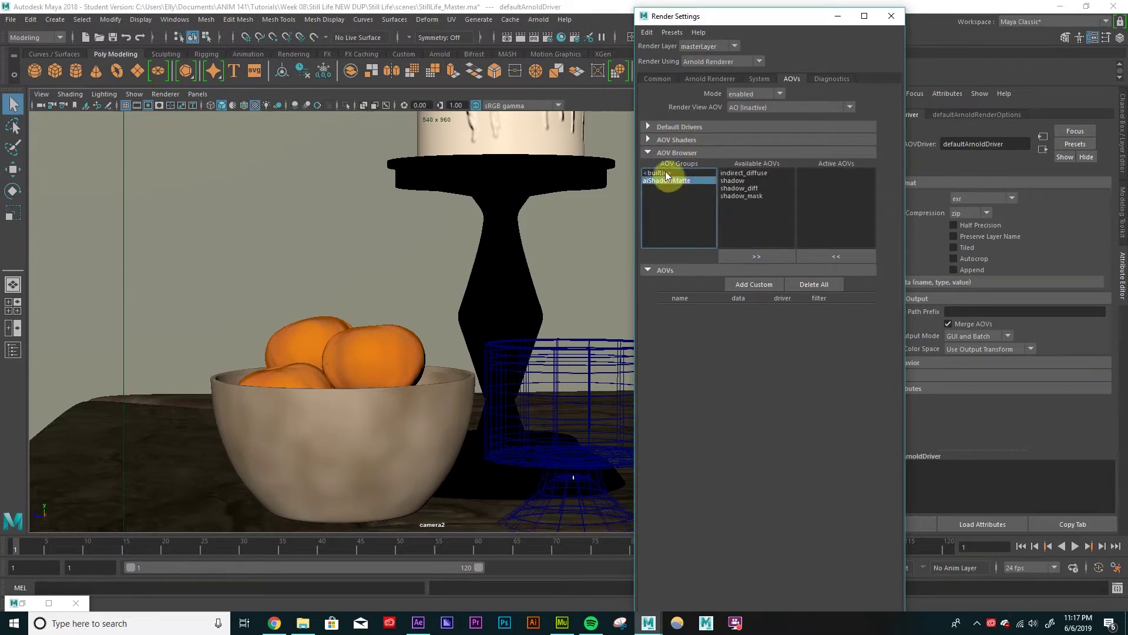
left_click(666, 173)
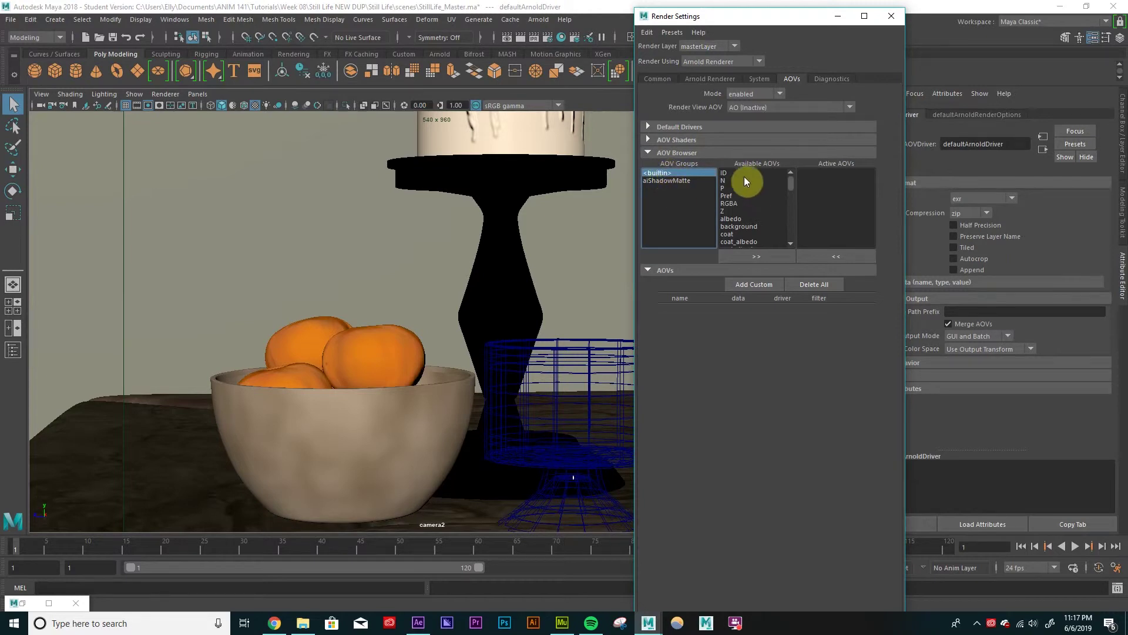
Step: Browse the builtin Available AOVs list, briefly selecting the sss pass
scroll(743, 188, "down", 10)
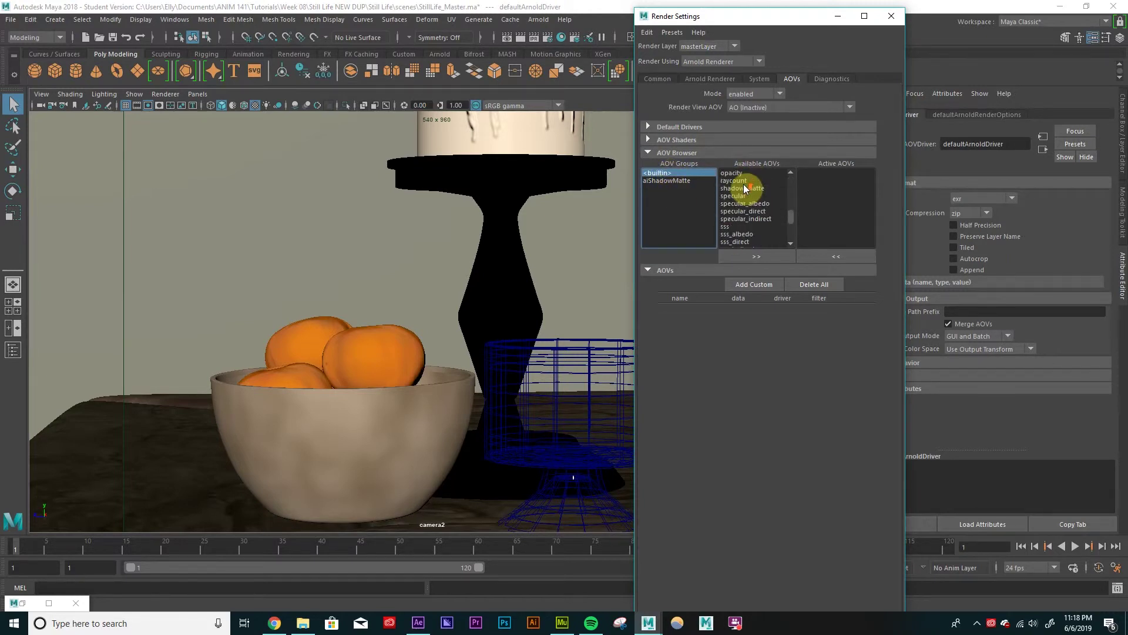
scroll(756, 224, "up", 9)
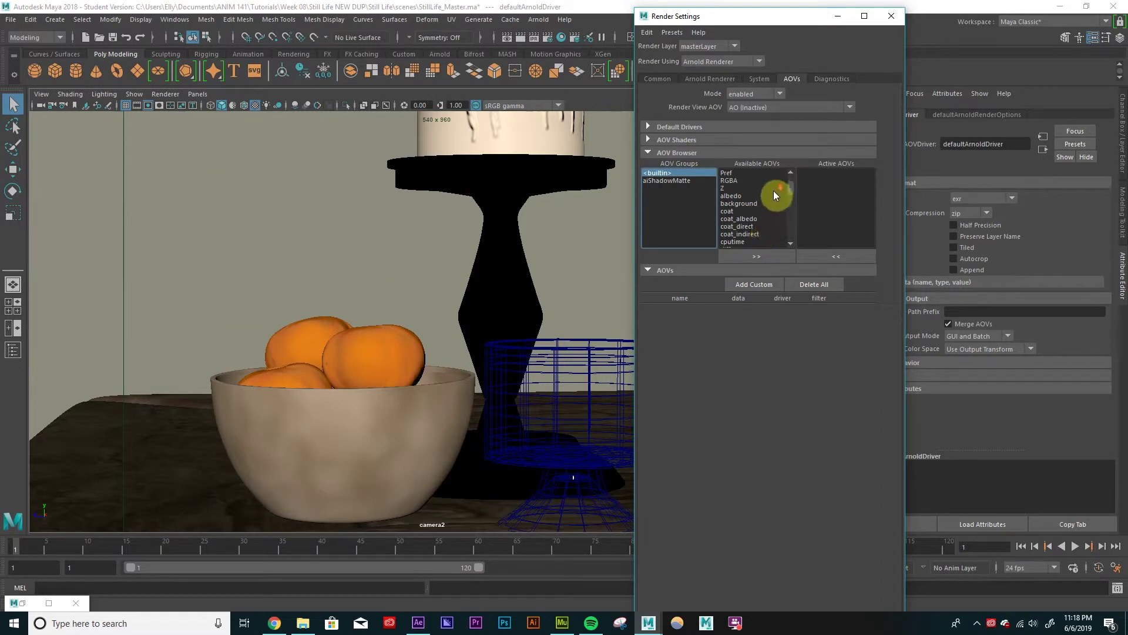
scroll(771, 193, "down", 1)
scroll(750, 209, "down", 4)
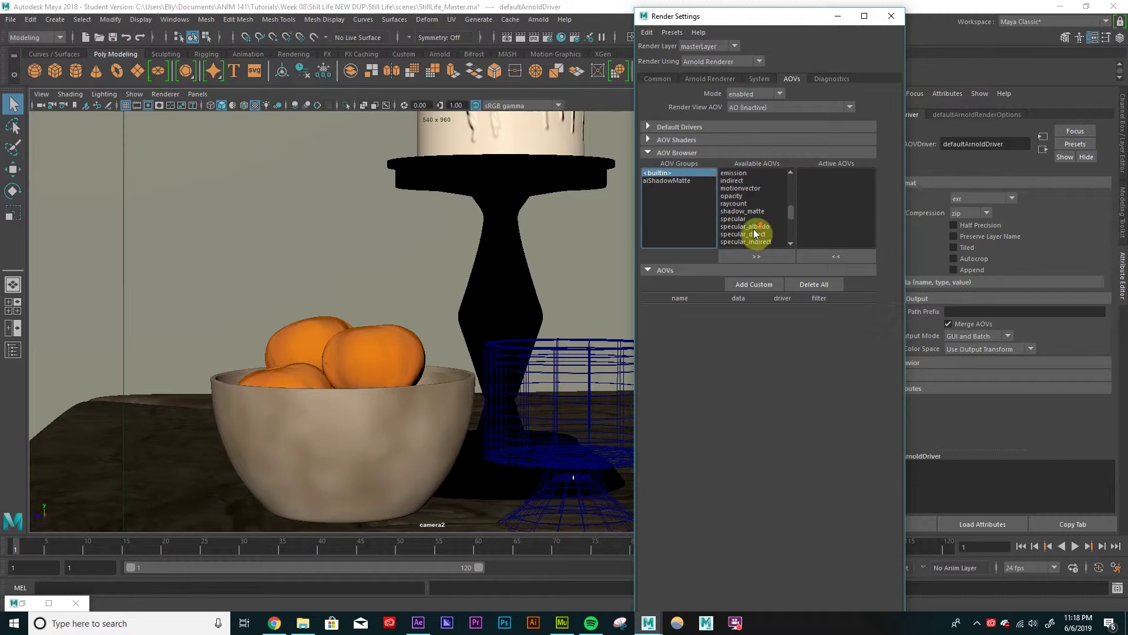
scroll(754, 220, "down", 3)
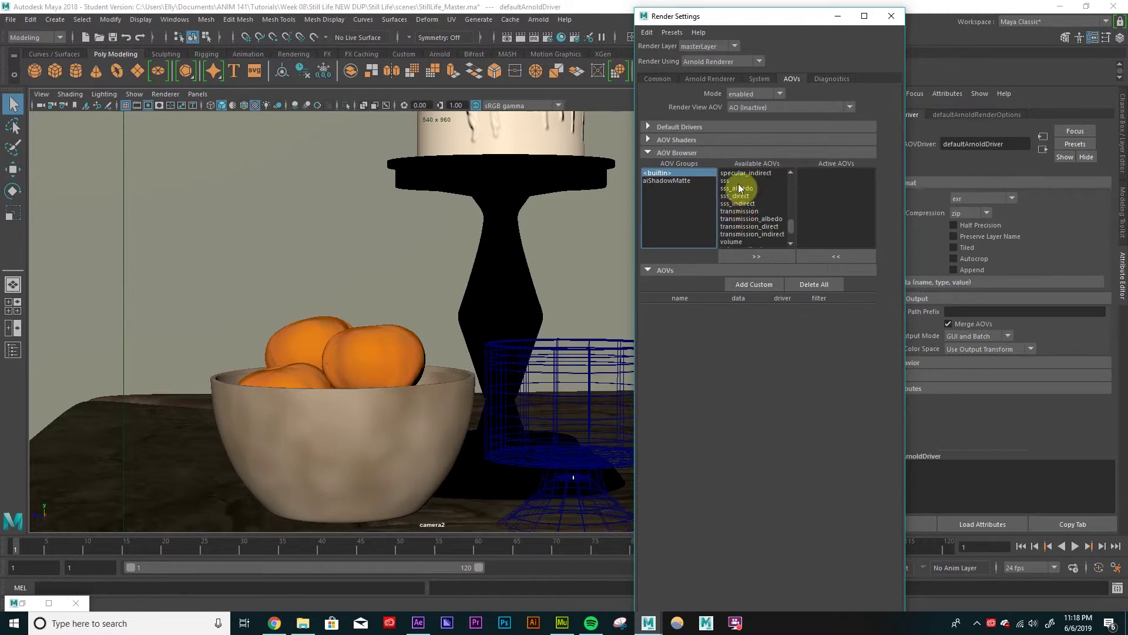
scroll(767, 213, "down", 2)
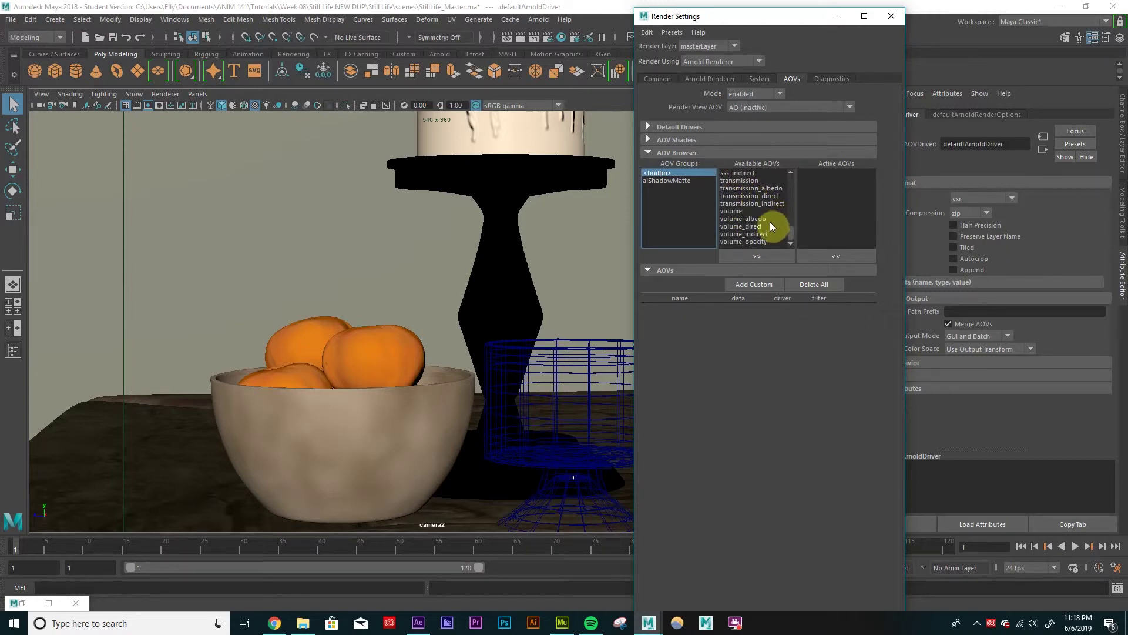
scroll(770, 221, "up", 2)
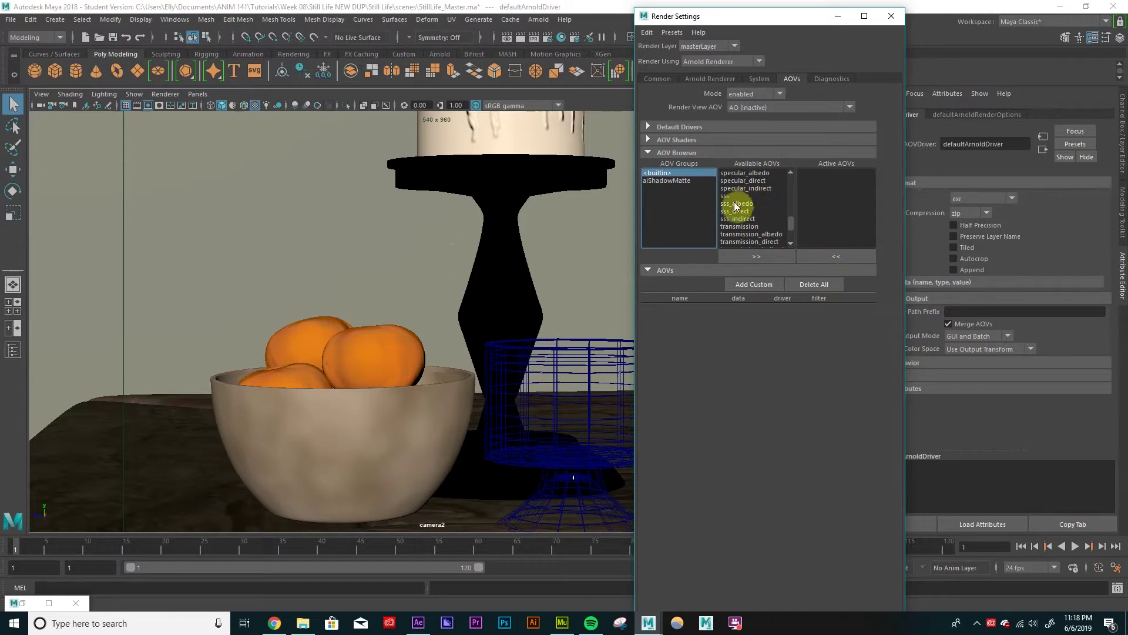
scroll(755, 206, "up", 1)
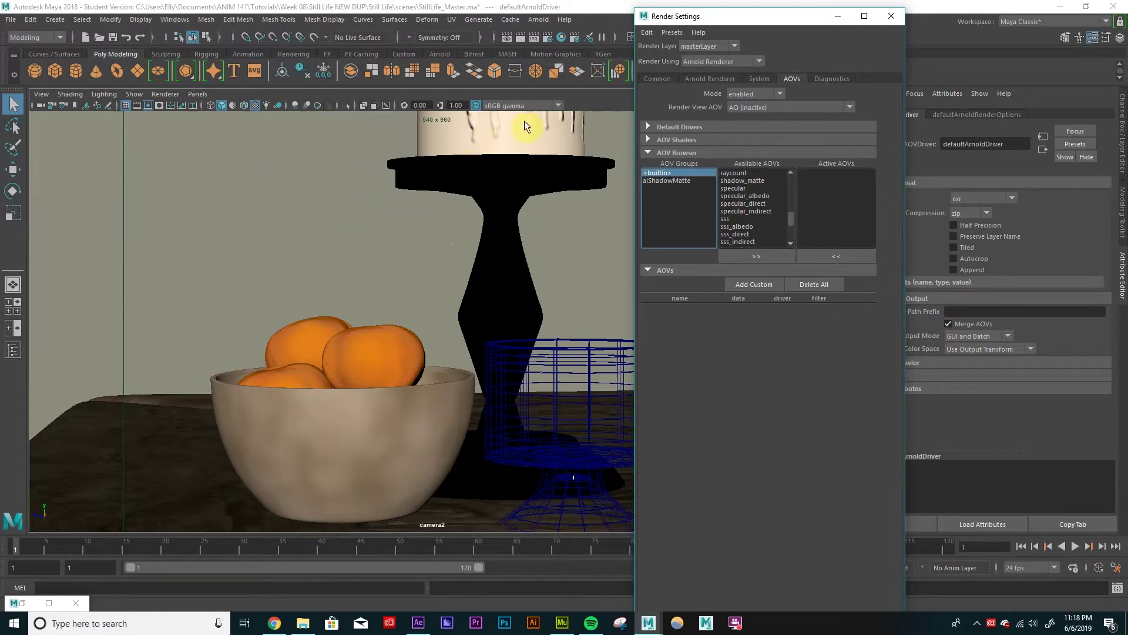
left_click(727, 219)
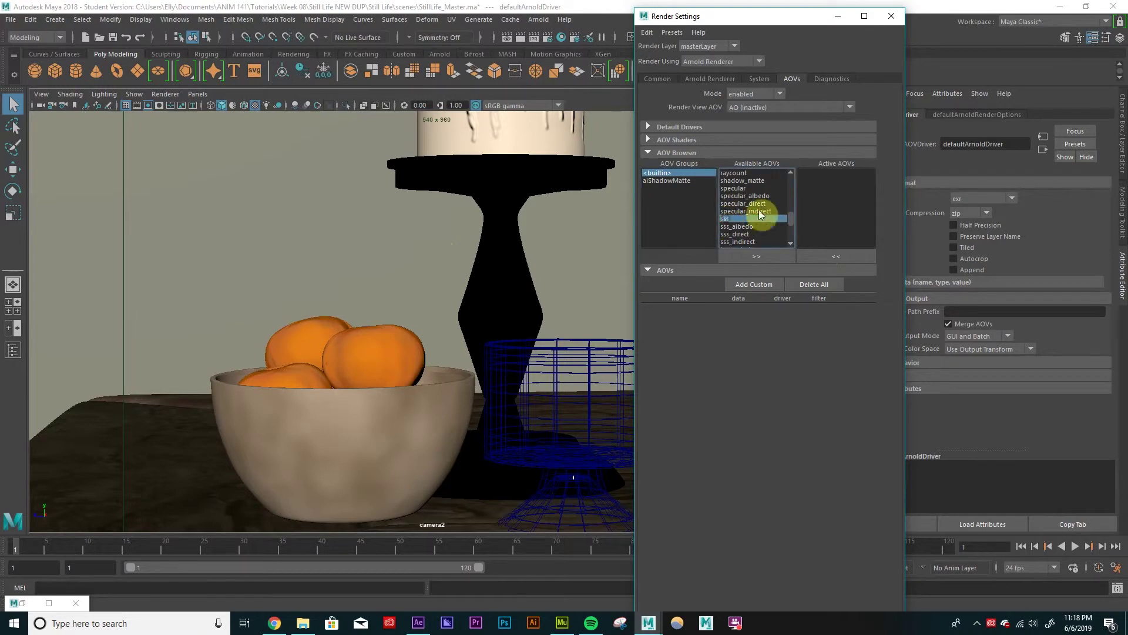
scroll(758, 203, "up", 1)
scroll(761, 197, "up", 1)
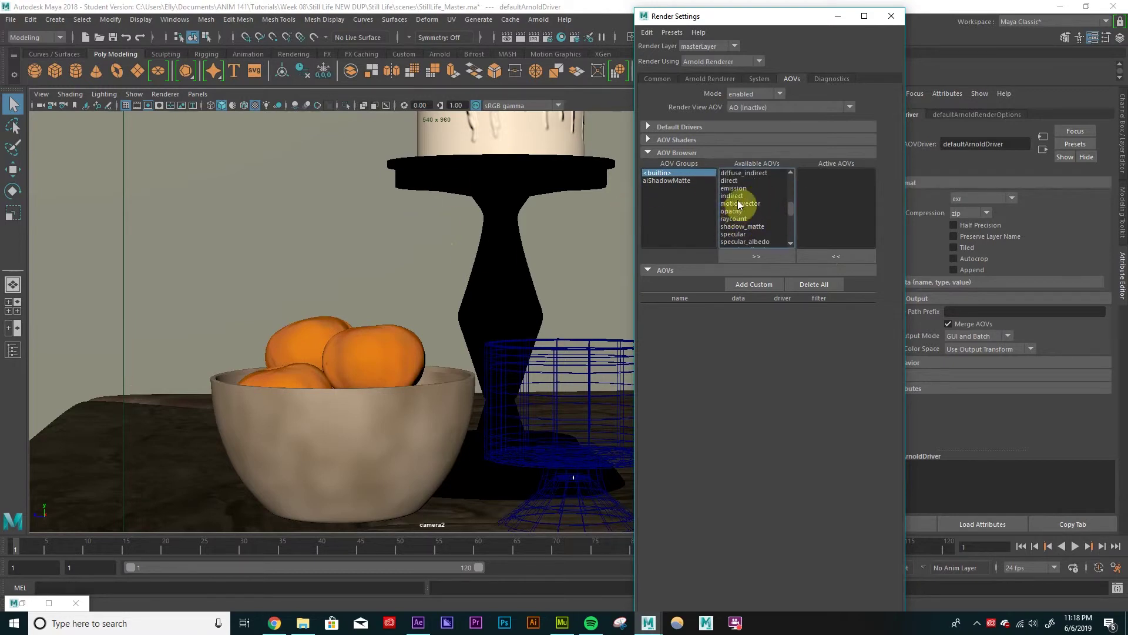
scroll(755, 214, "up", 5)
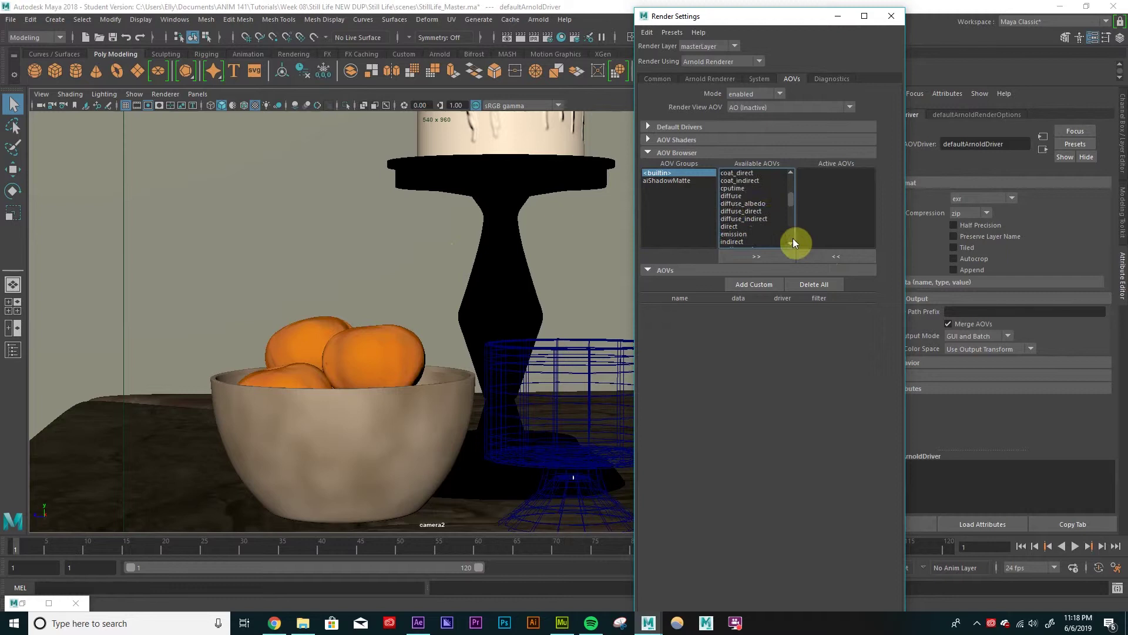
scroll(742, 196, "up", 1)
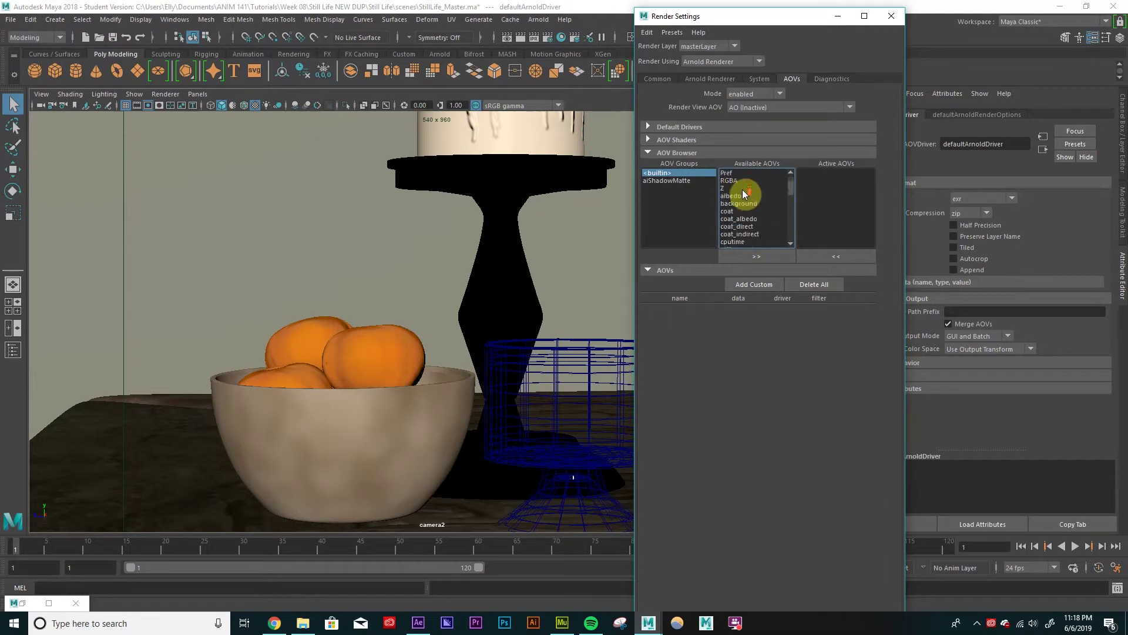
scroll(743, 193, "down", 12)
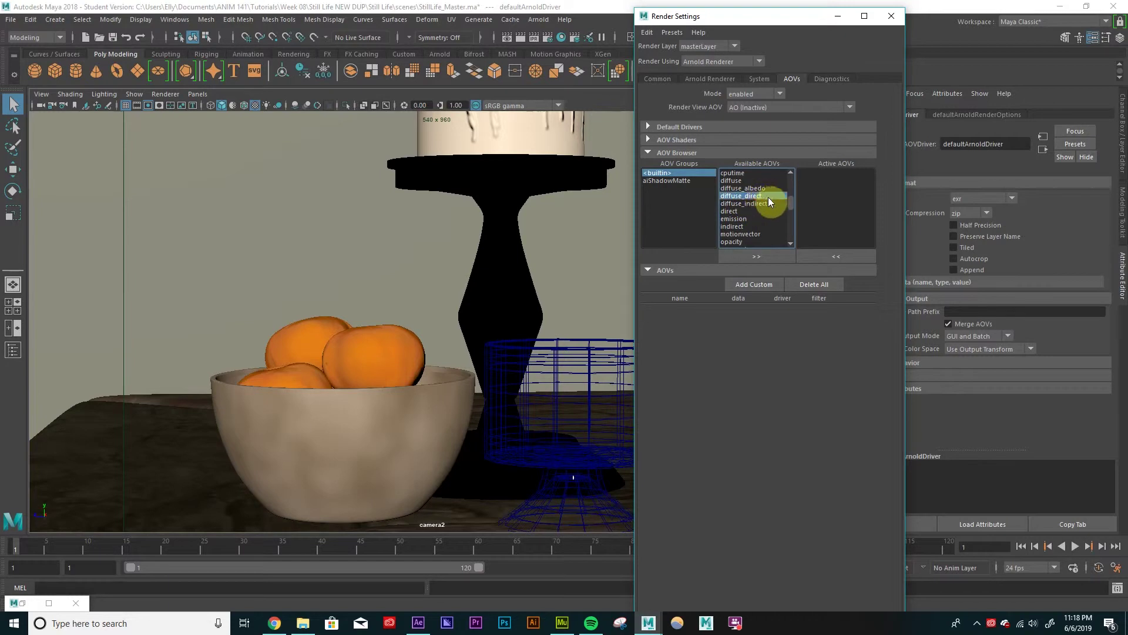
Step: Move diffuse_direct, then diffuse_indirect, from the available list into the active AOVs
left_click(759, 203)
left_click(767, 196)
left_click(737, 181)
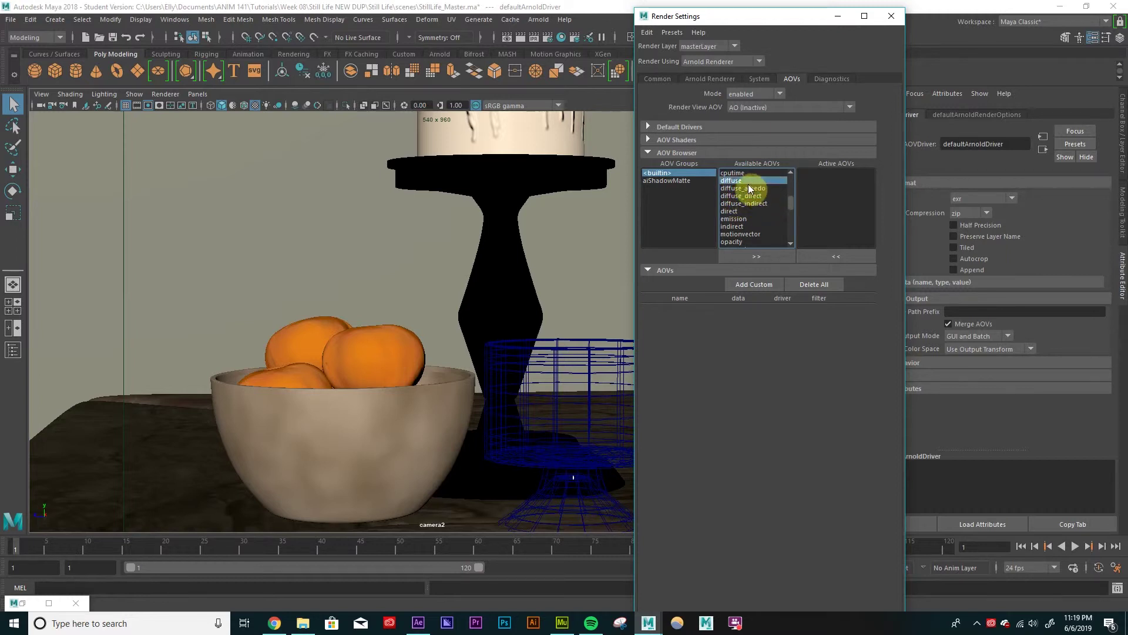
left_click(759, 196)
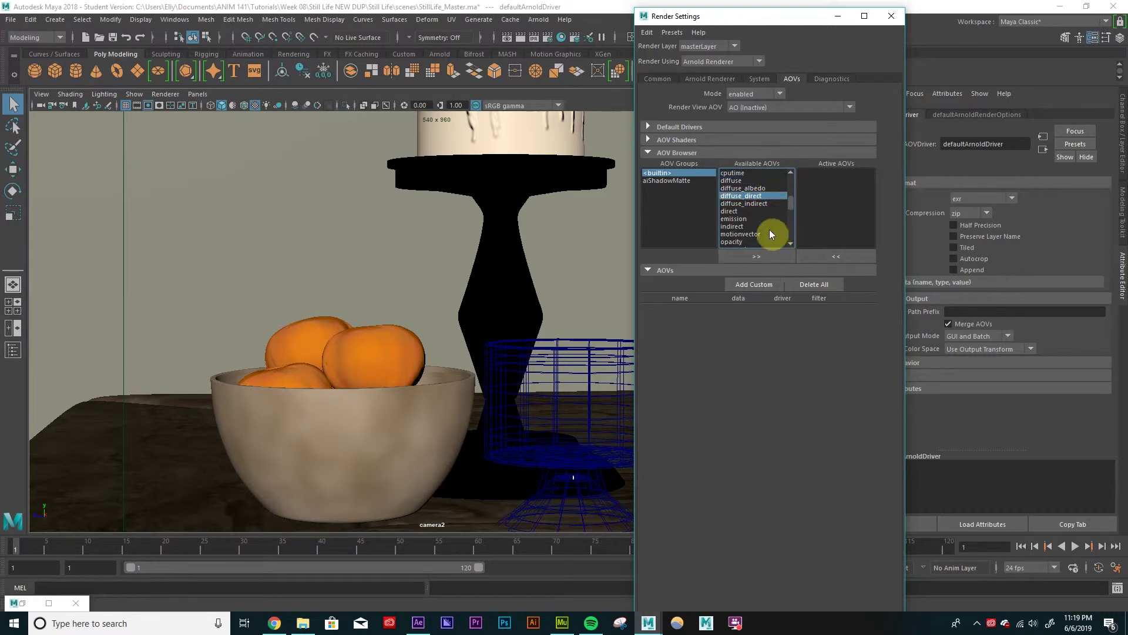
left_click(770, 250)
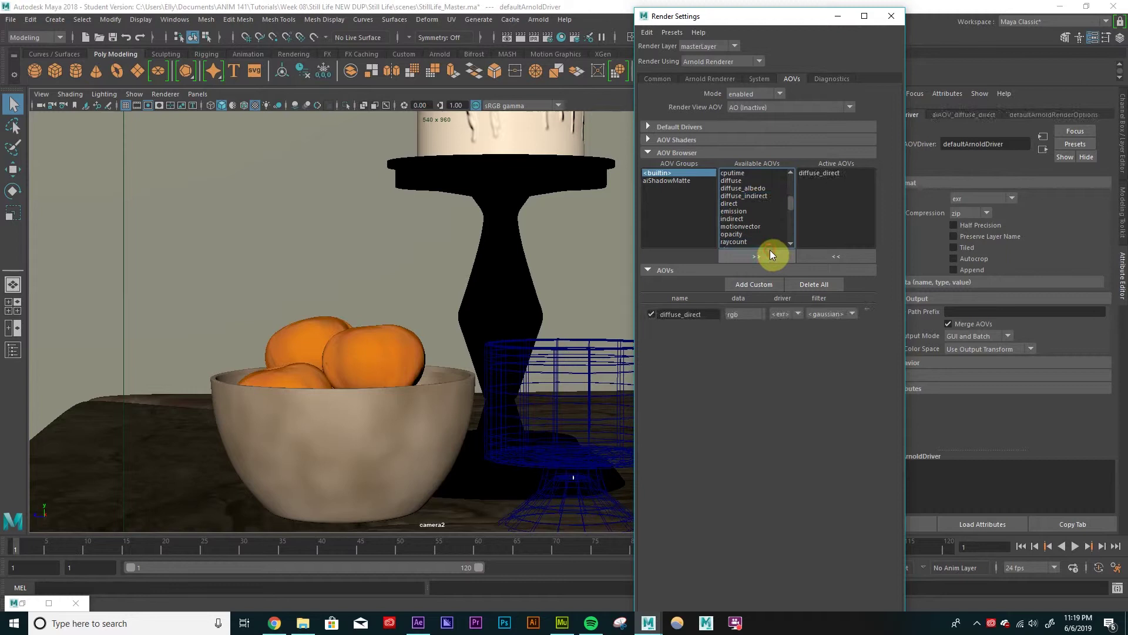
left_click(766, 200)
left_click(766, 197)
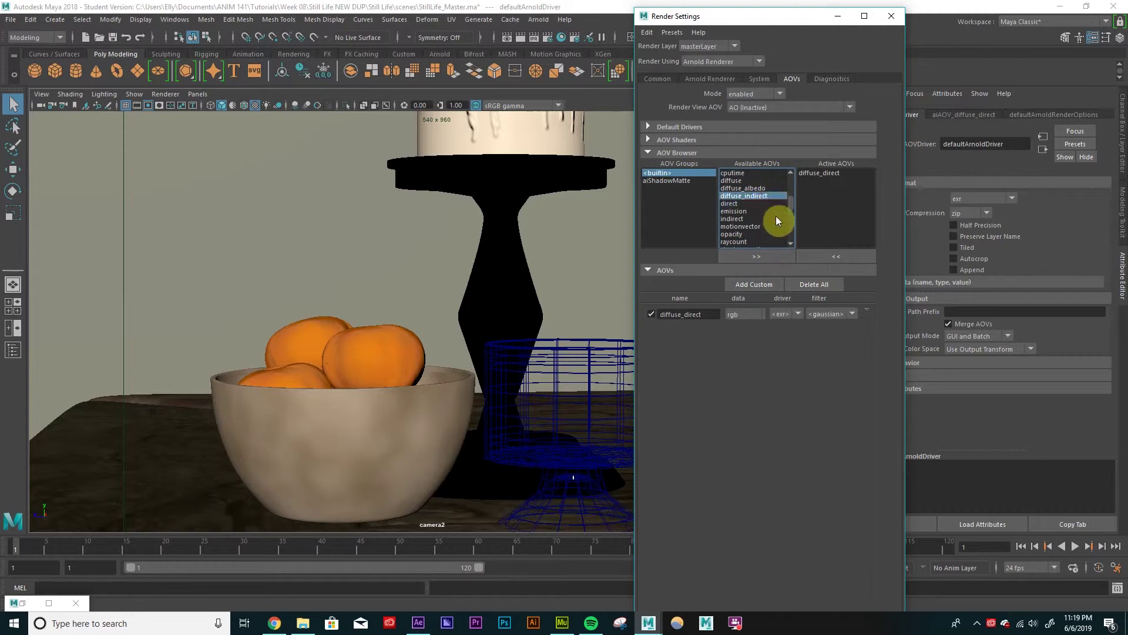
left_click(768, 254)
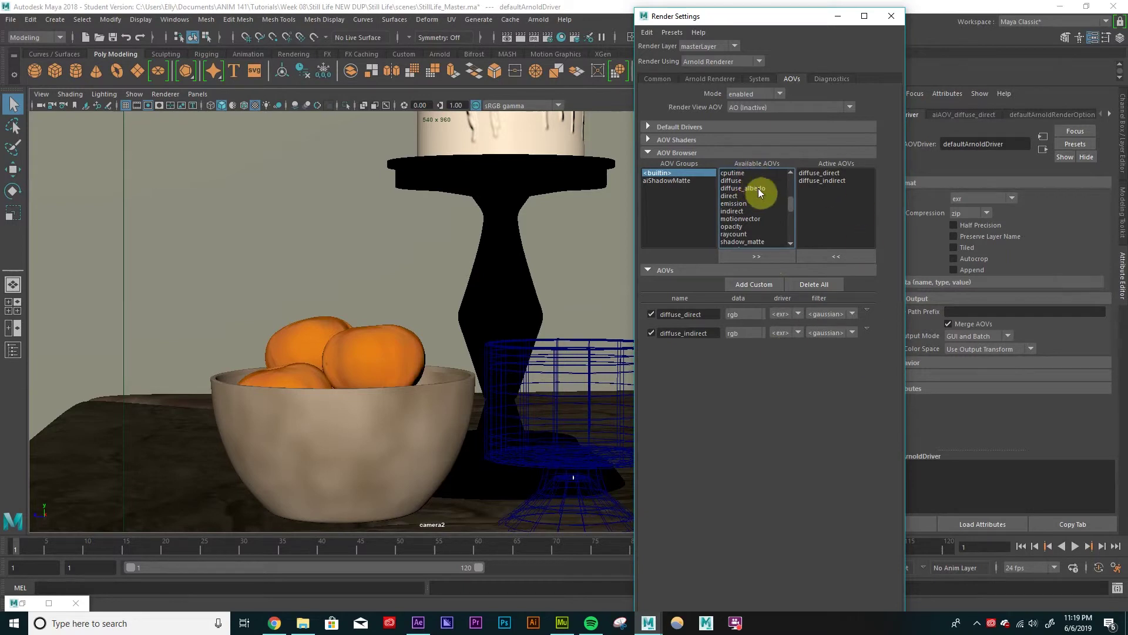
Step: Add specular_direct, specular_indirect and sss to the active AOVs
scroll(744, 189, "down", 1)
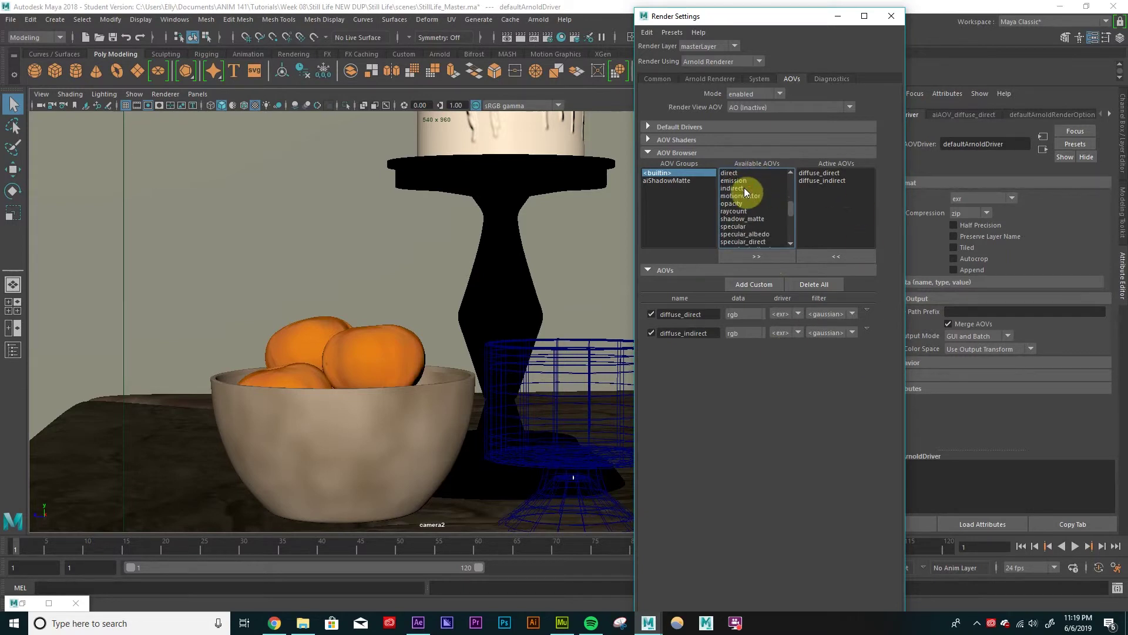
scroll(758, 228, "down", 1)
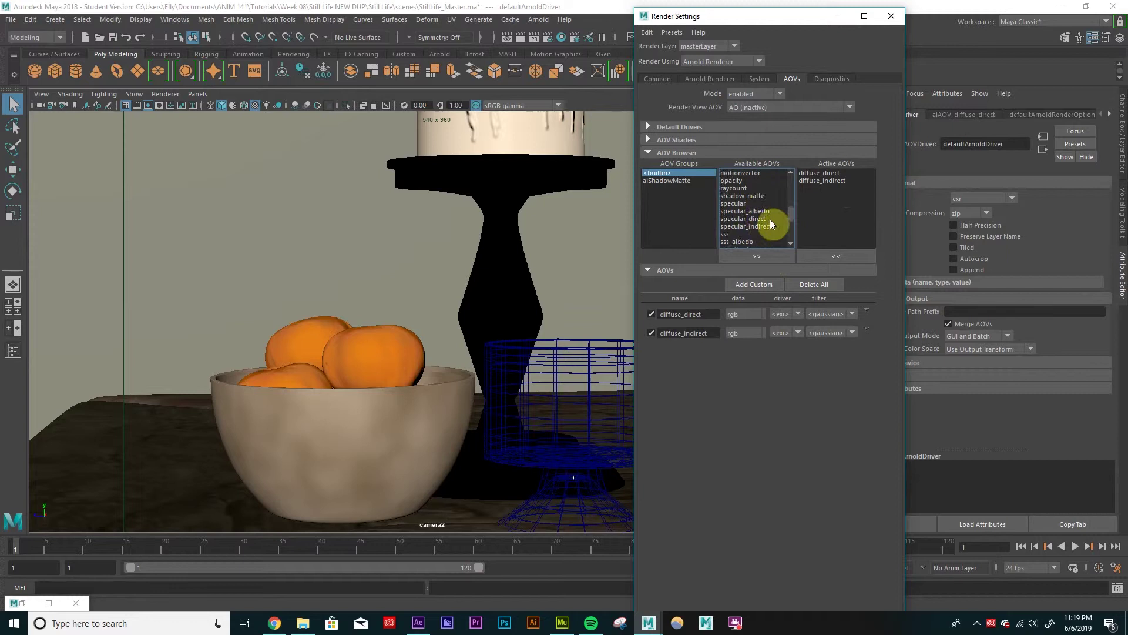
left_click(767, 217)
left_click(779, 255)
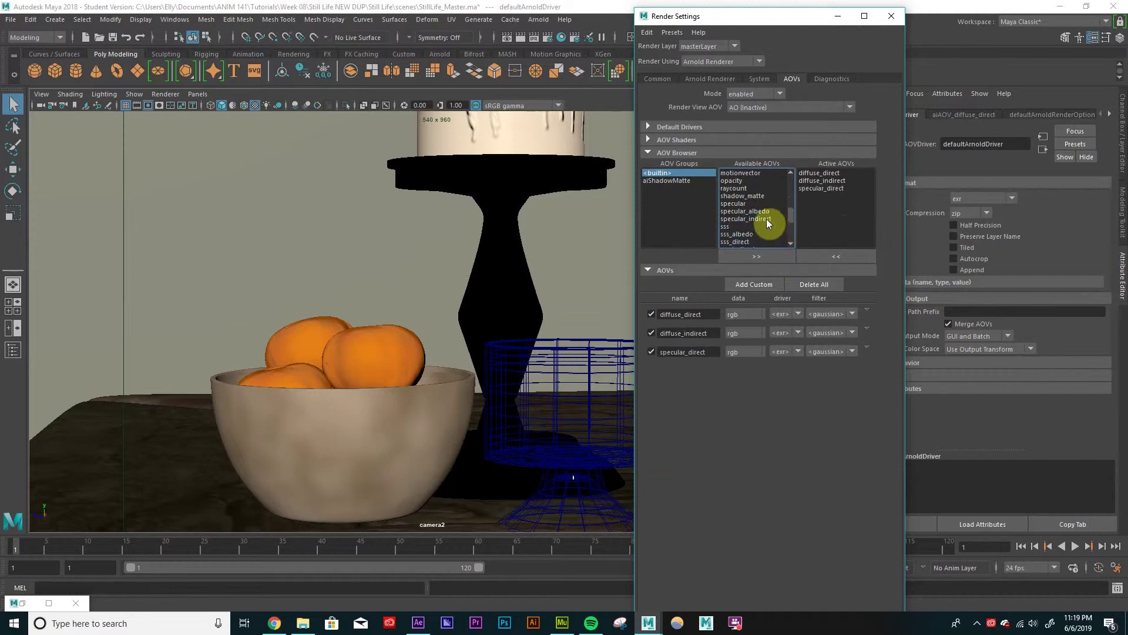
left_click(768, 220)
left_click(782, 254)
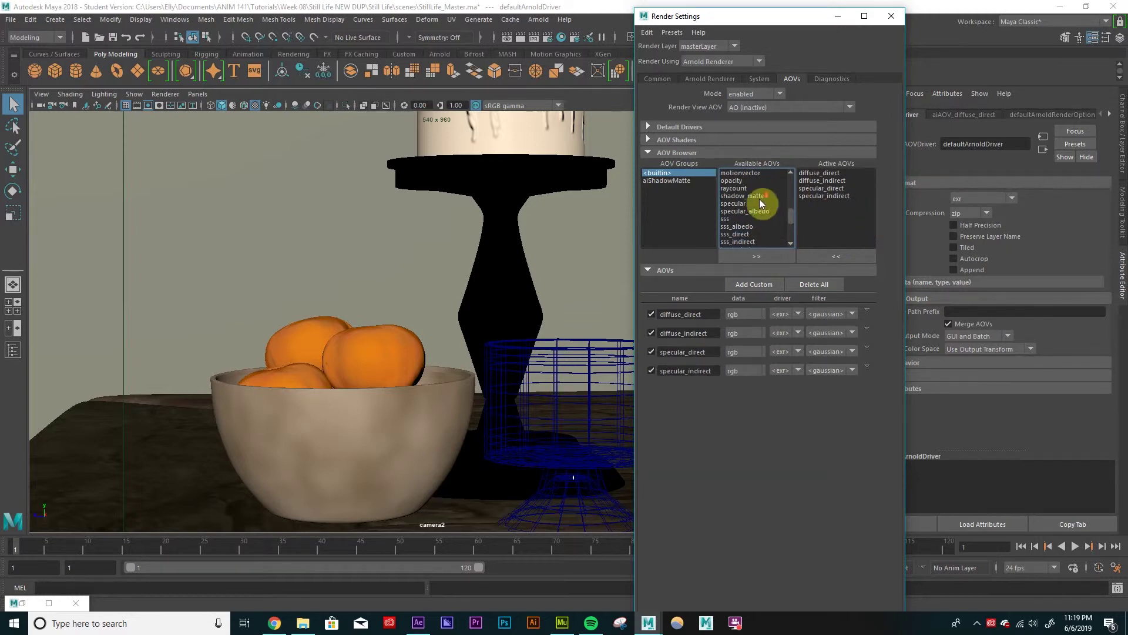
scroll(755, 200, "down", 1)
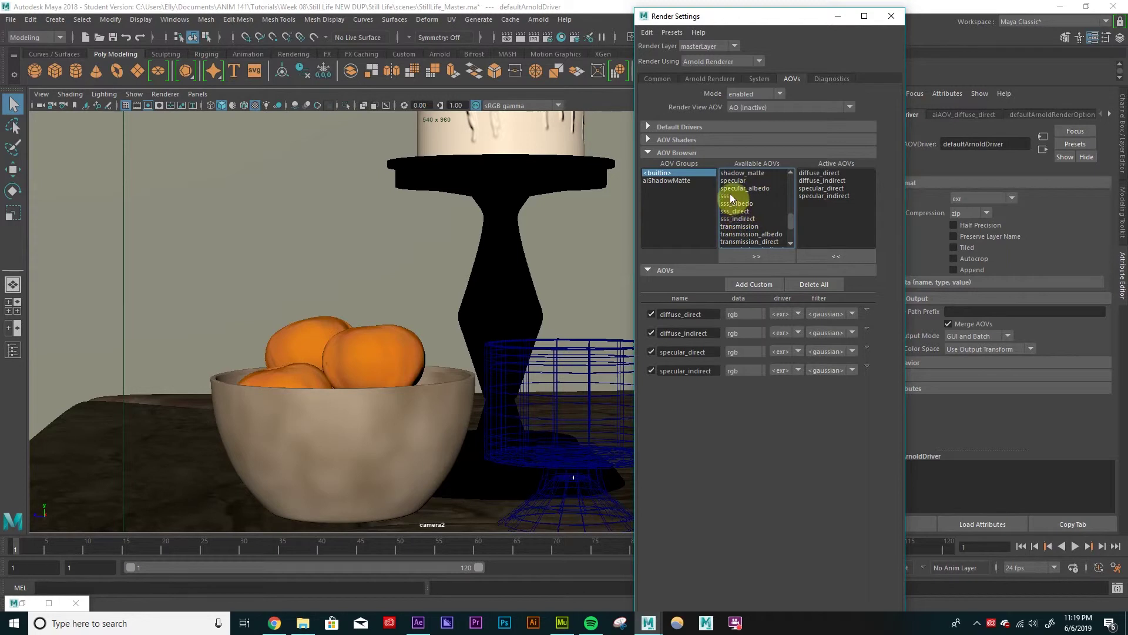
left_click(730, 195)
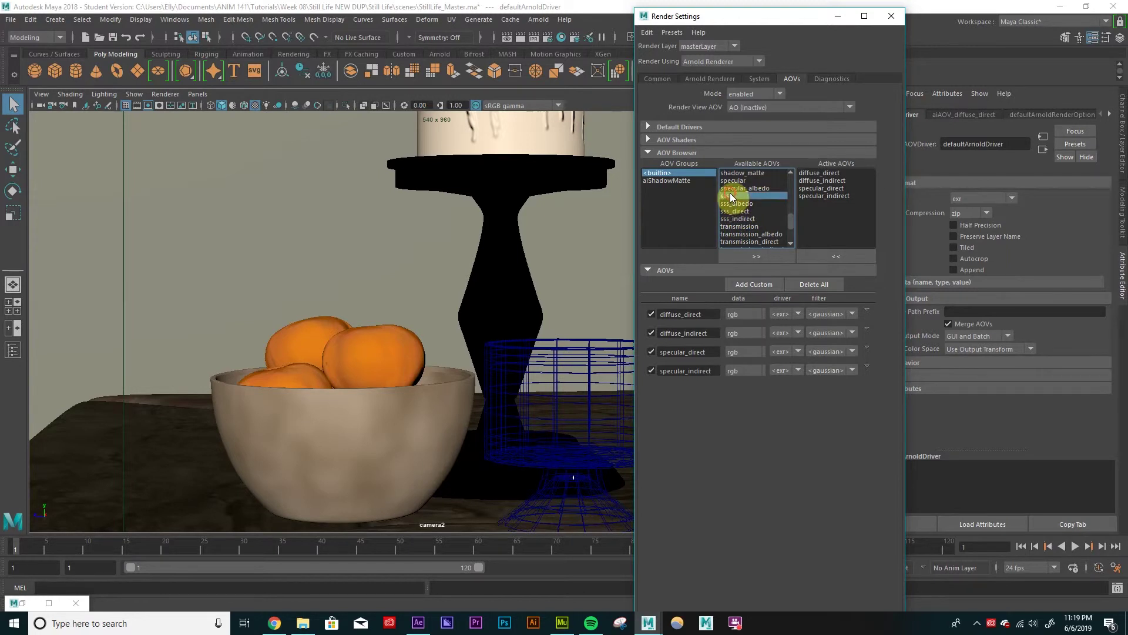
left_click(764, 254)
Step: Add transmission_direct and transmission_indirect to the active AOVs
scroll(758, 200, "down", 1)
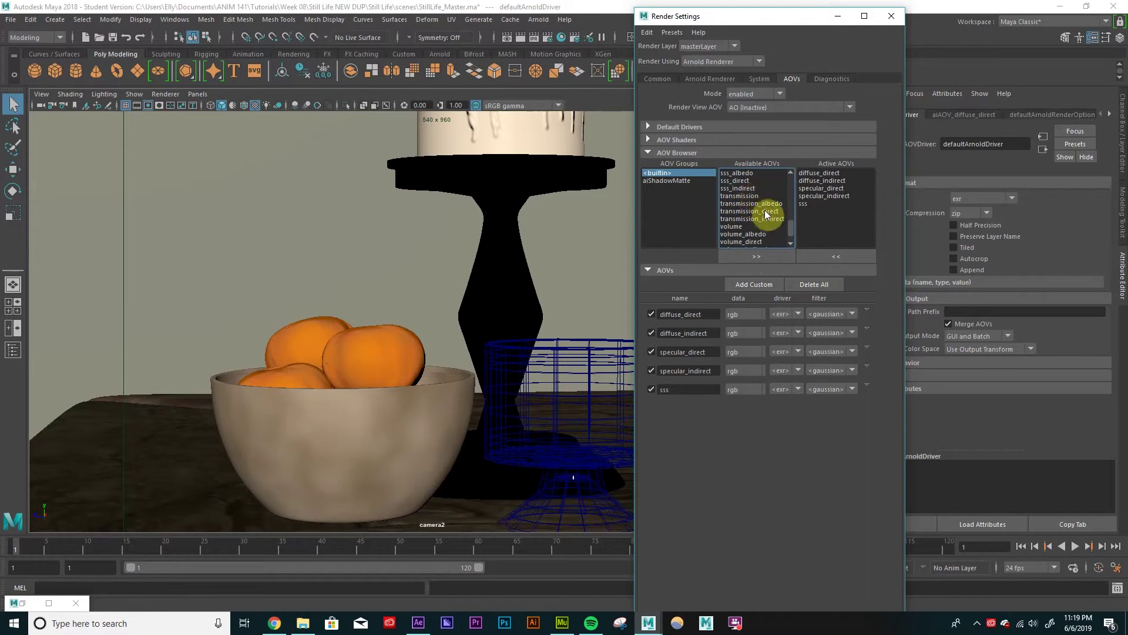
left_click(769, 212)
left_click(776, 254)
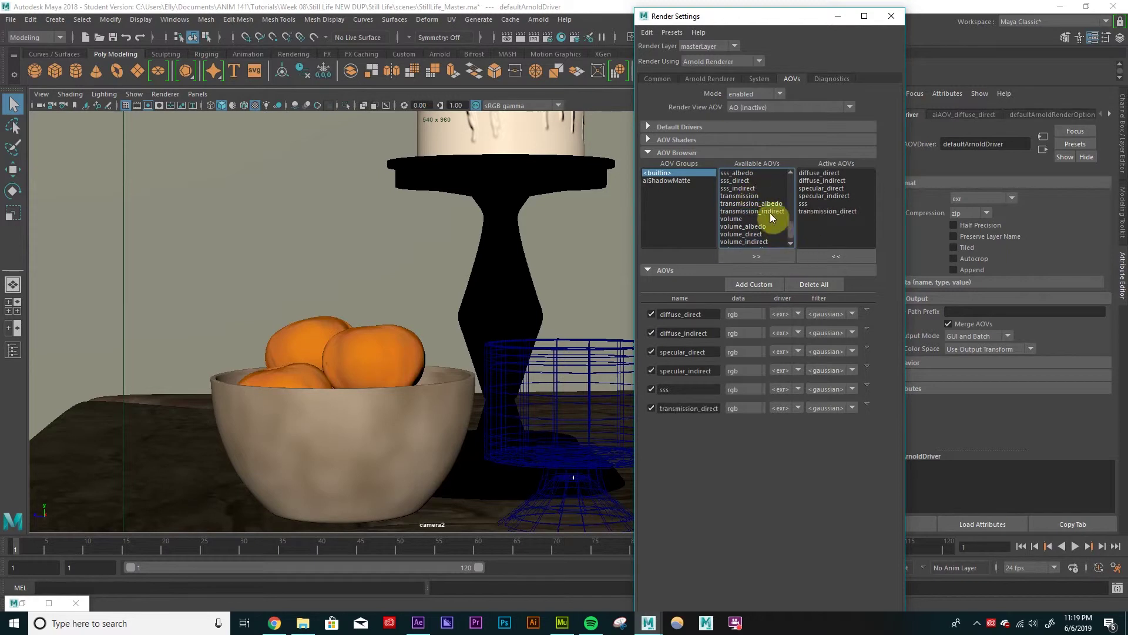
left_click(770, 211)
left_click(765, 253)
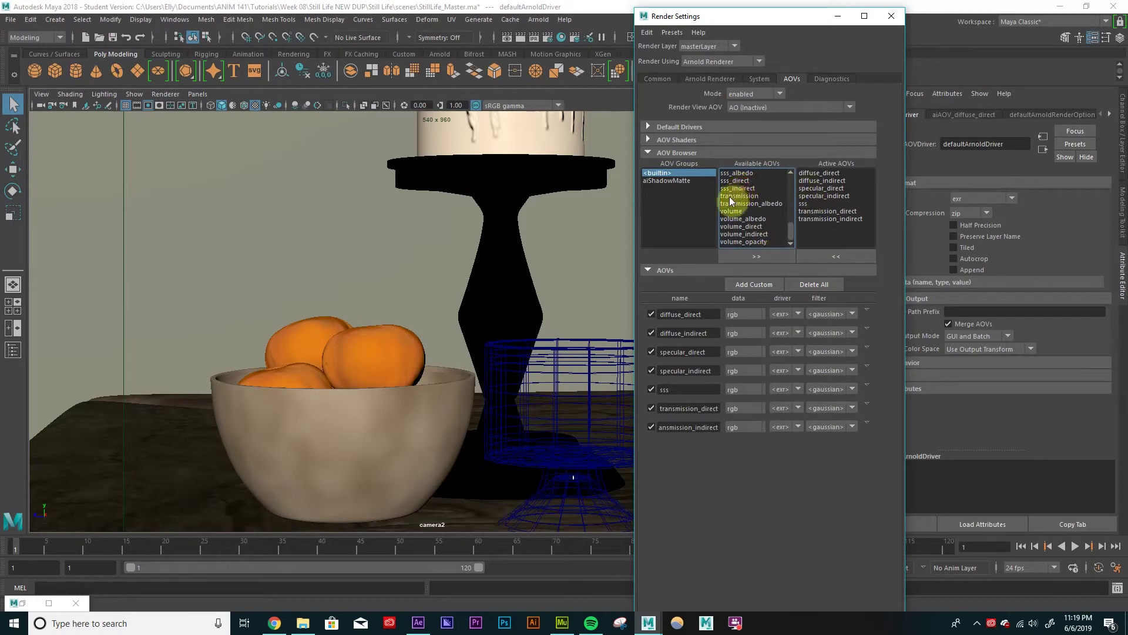
Step: Remove transmission_direct and transmission_indirect again and add the combined transmission AOV instead
left_click(846, 212)
left_click(859, 254)
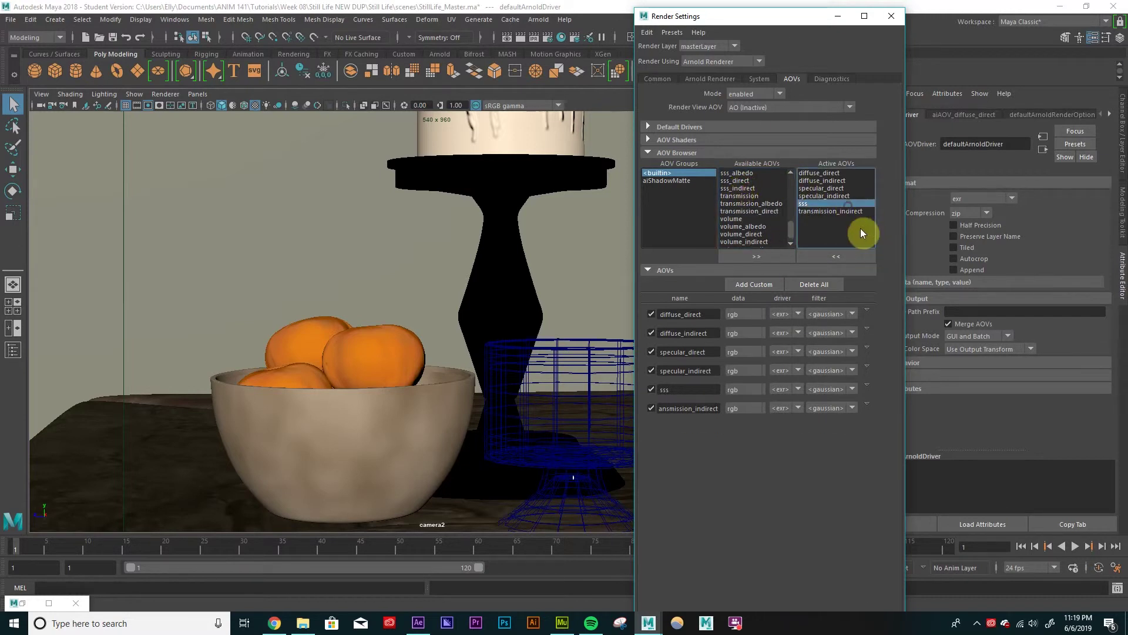
left_click(851, 211)
left_click(857, 254)
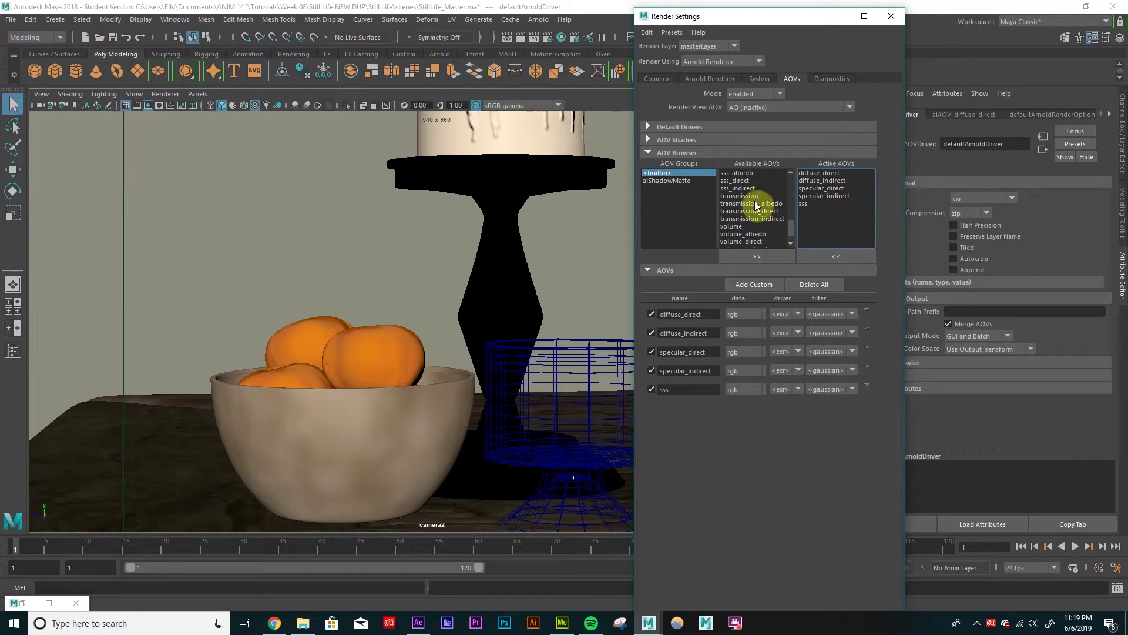
left_click(749, 196)
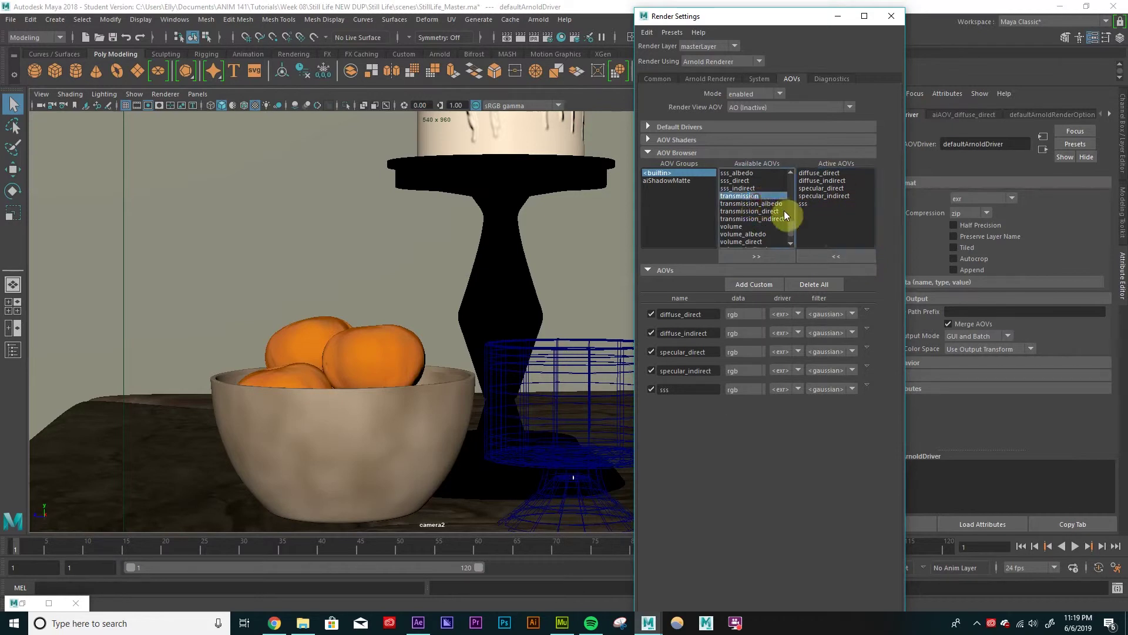
left_click(781, 253)
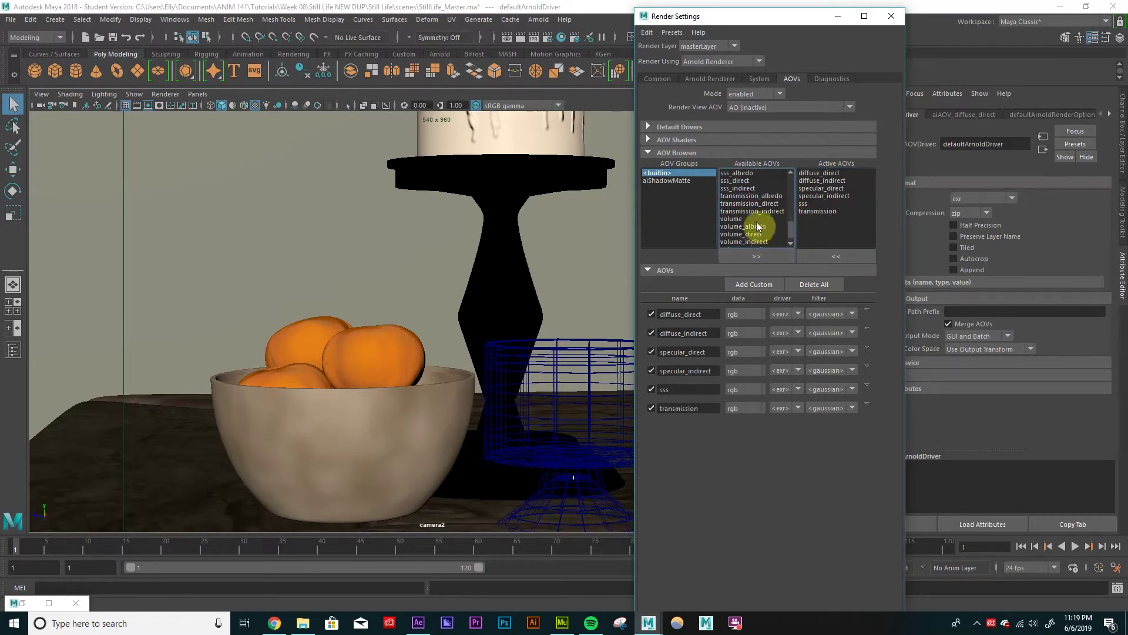
scroll(753, 210, "down", 1)
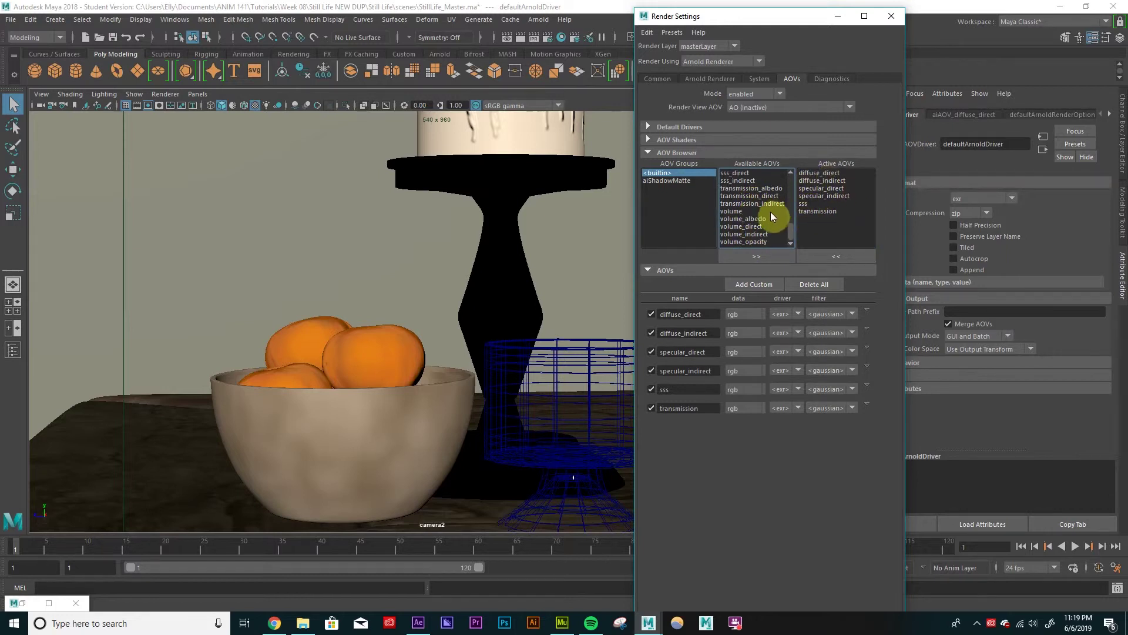
Step: Add Z from the top of the Available AOVs list as a float, closest-filter pass
scroll(770, 218, "up", 3)
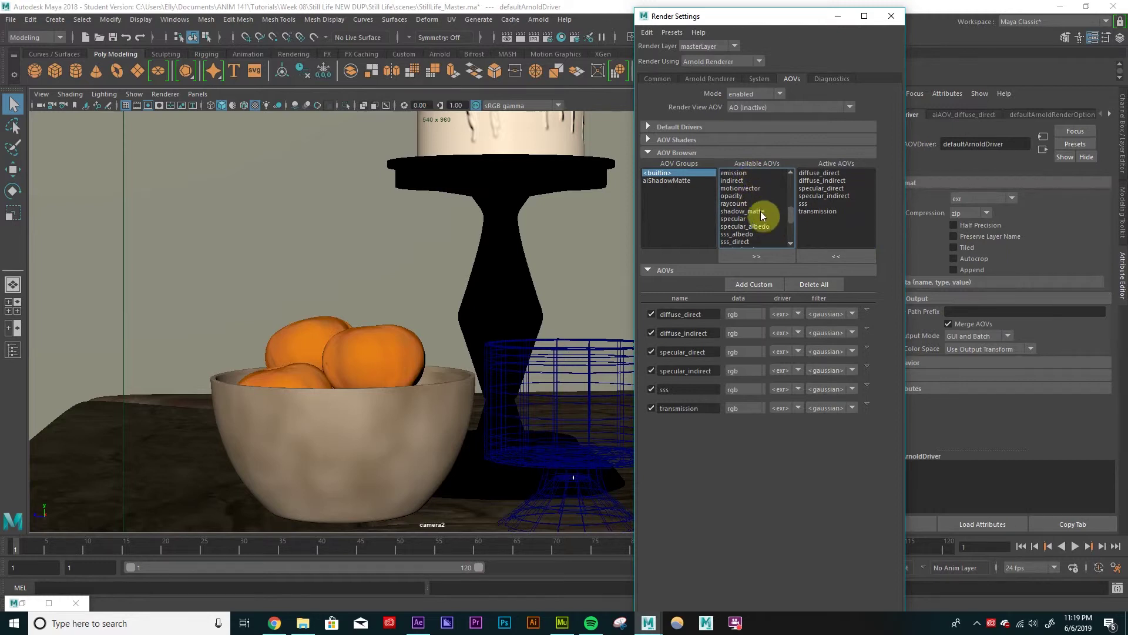
scroll(761, 216, "up", 1)
scroll(760, 217, "up", 4)
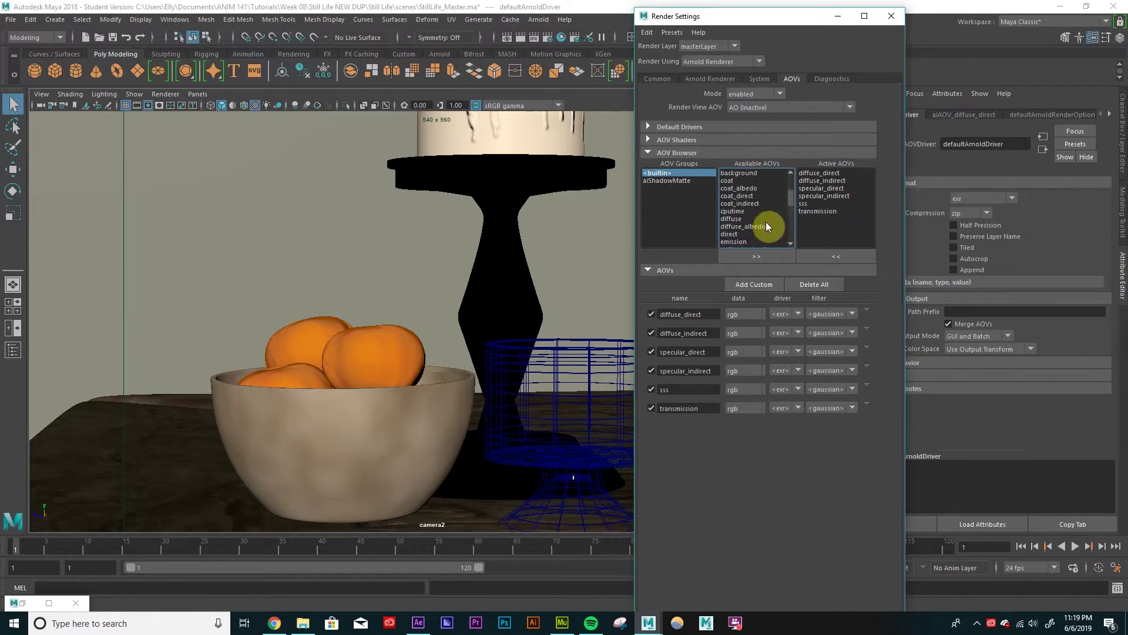
scroll(772, 225, "up", 1)
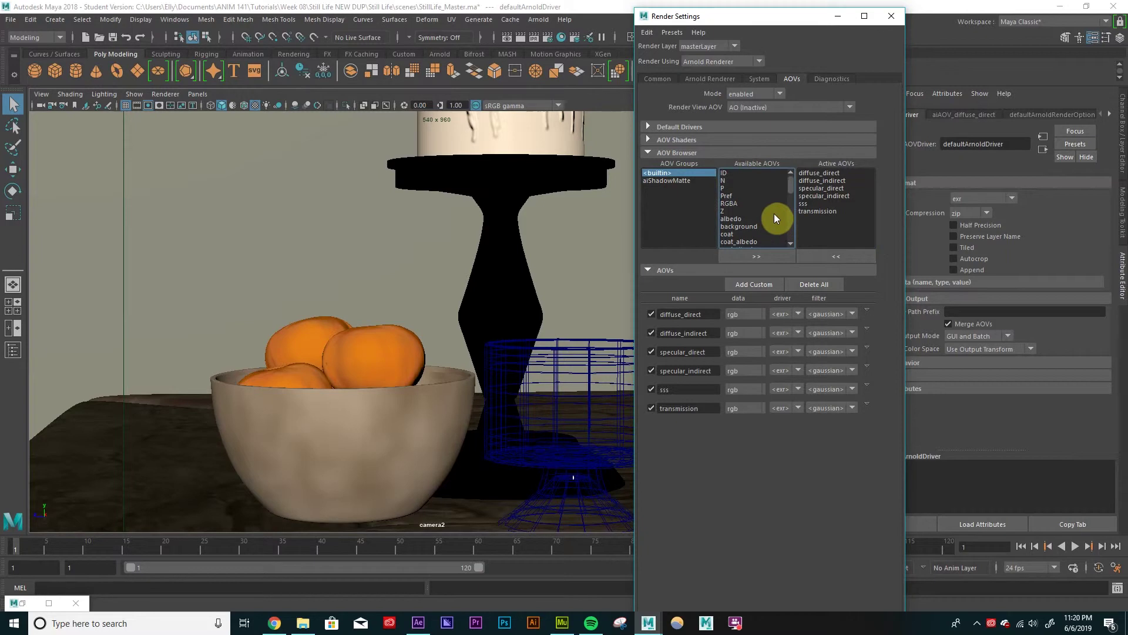
left_click(733, 204)
left_click(731, 211)
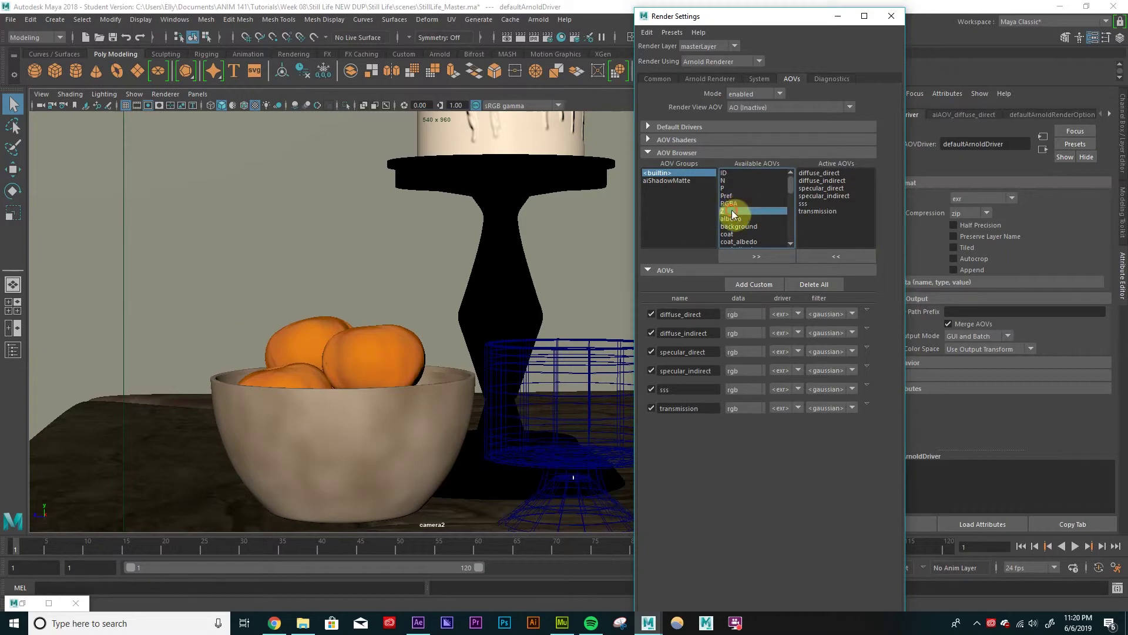
left_click(767, 252)
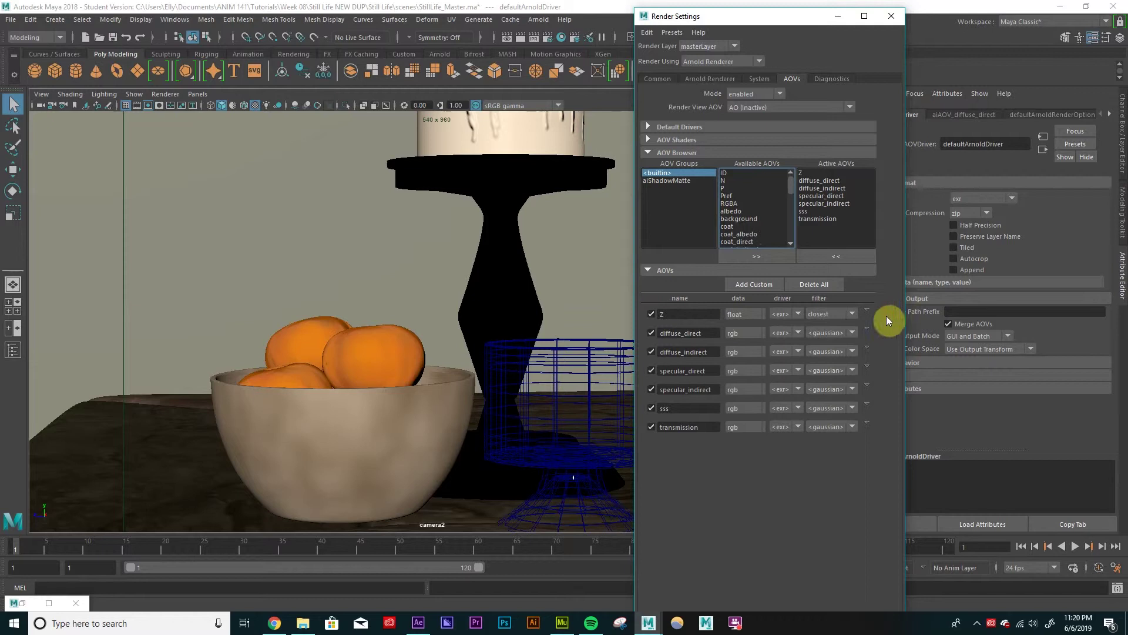
left_click(866, 308)
left_click(872, 298)
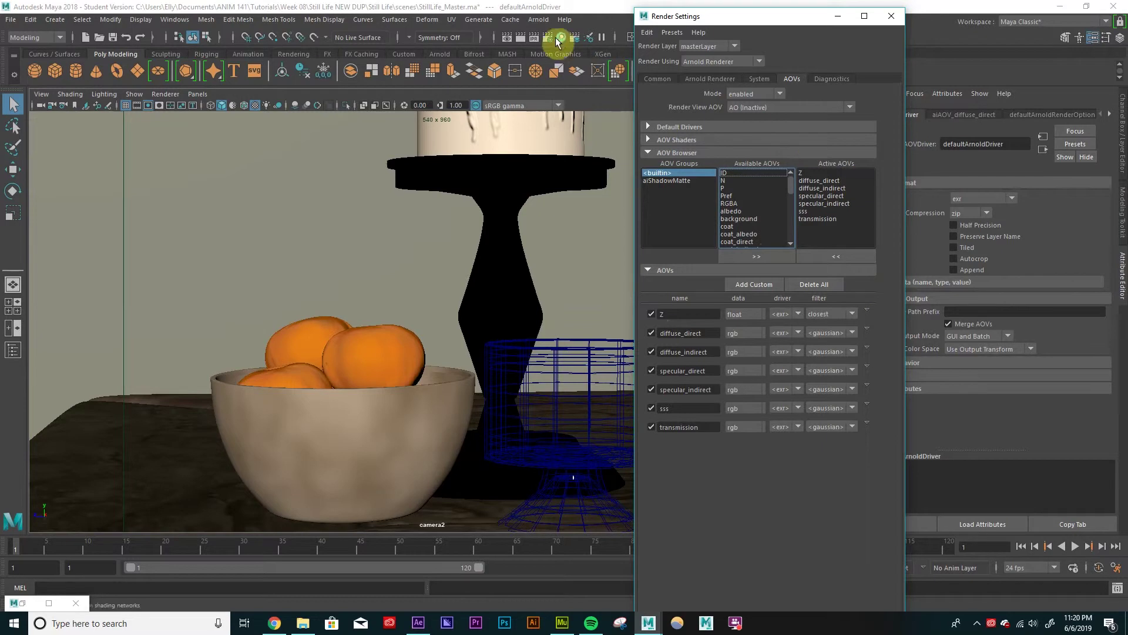
Step: Enable Depth channel (Z depth) for camera2 in the Common render settings
left_click(665, 79)
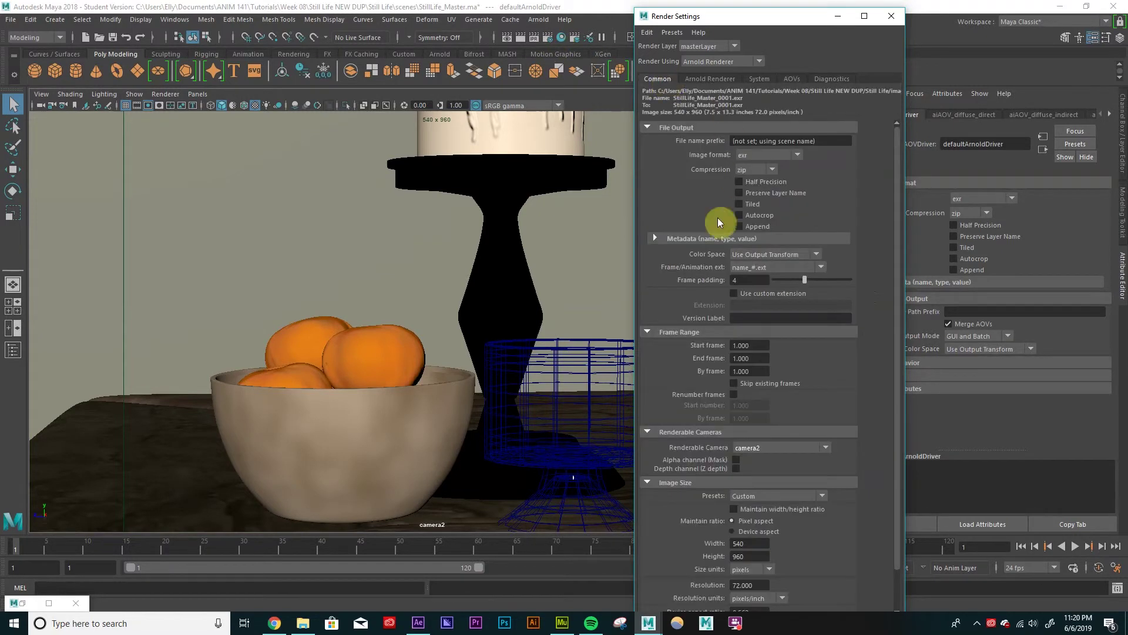
scroll(699, 243, "down", 3)
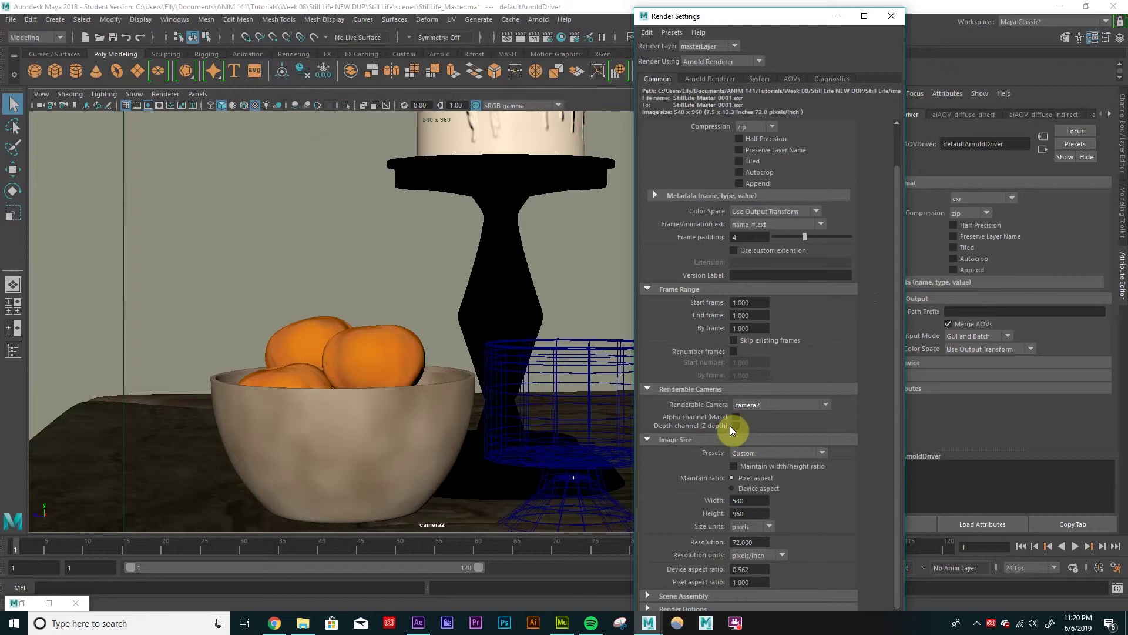
scroll(883, 410, "up", 3)
scroll(884, 411, "down", 3)
scroll(691, 422, "up", 3)
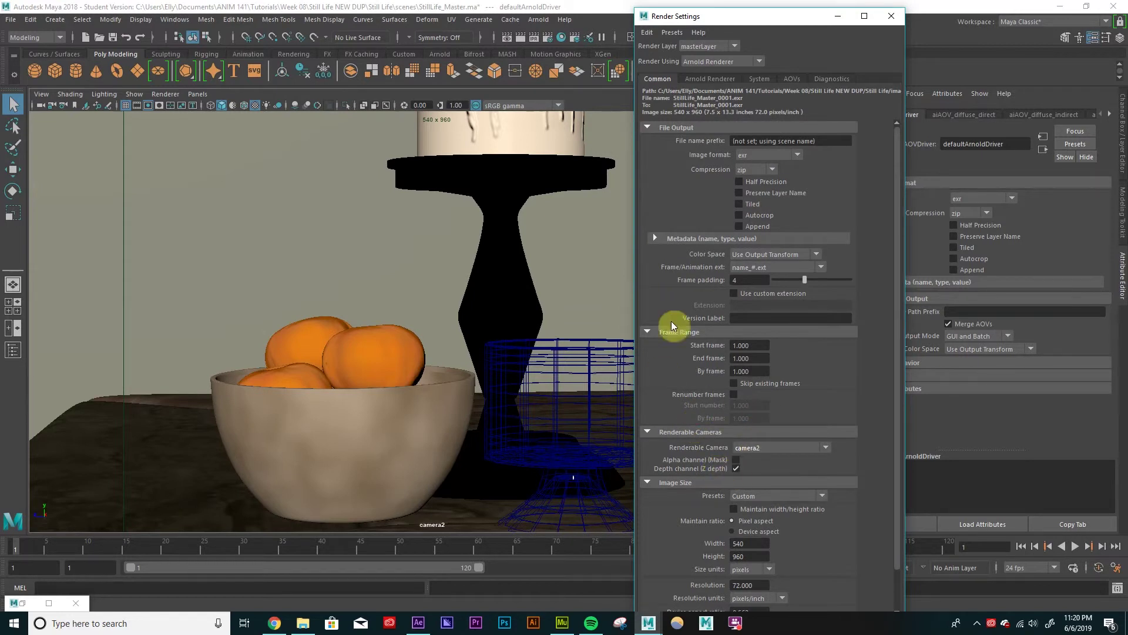
left_click(789, 84)
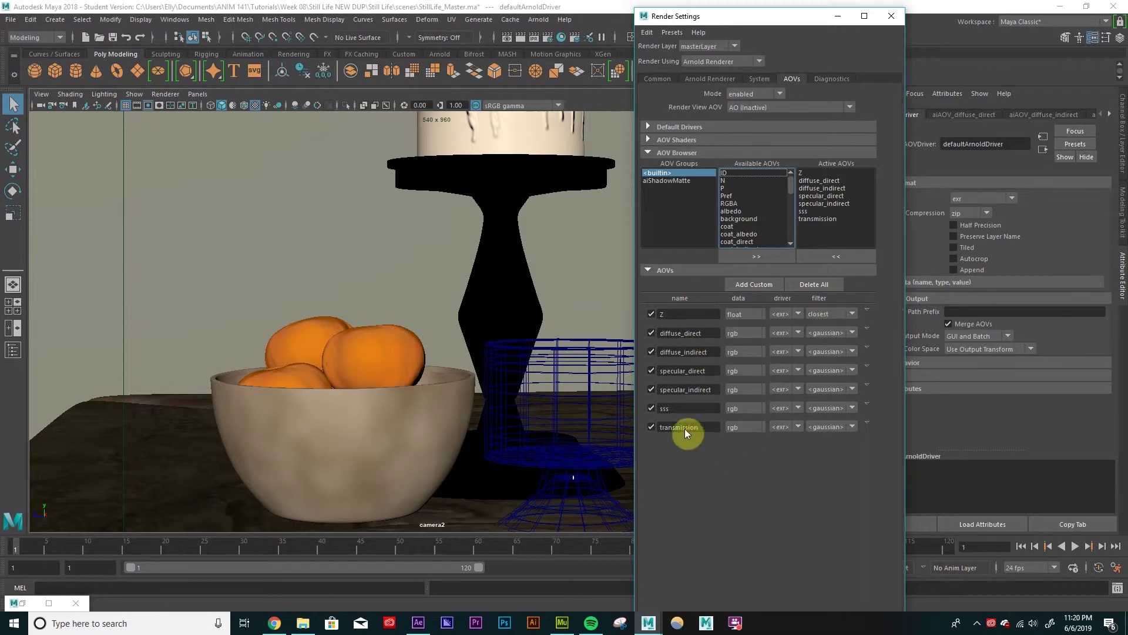
Step: Render the candle scene with Arnold > Render in the Arnold RenderView
left_click(542, 23)
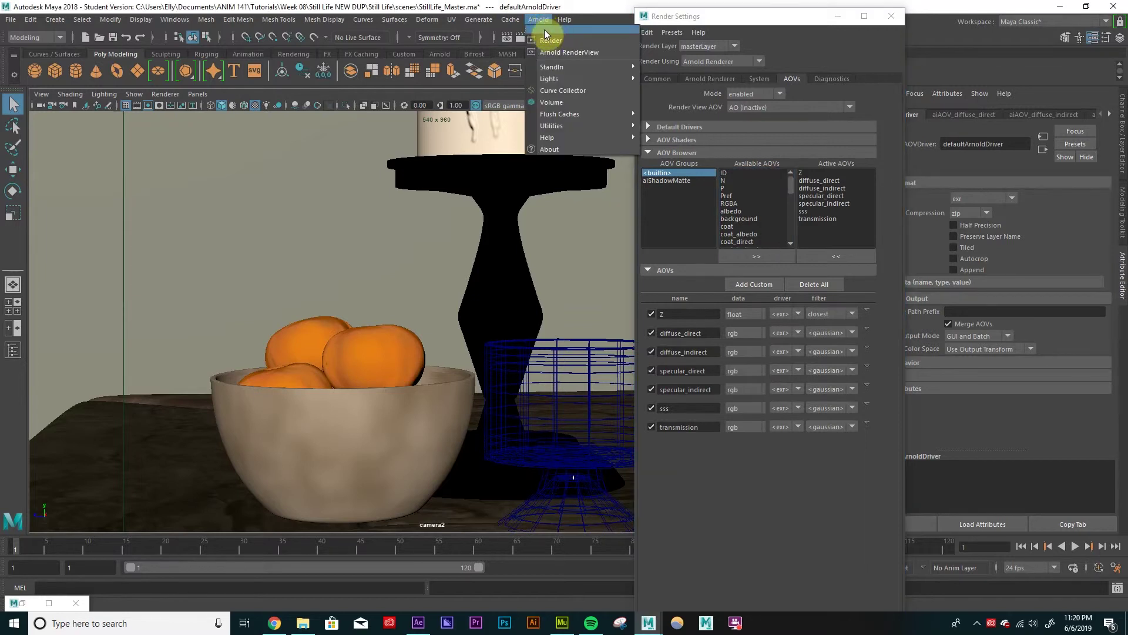
left_click(537, 7)
left_click(539, 19)
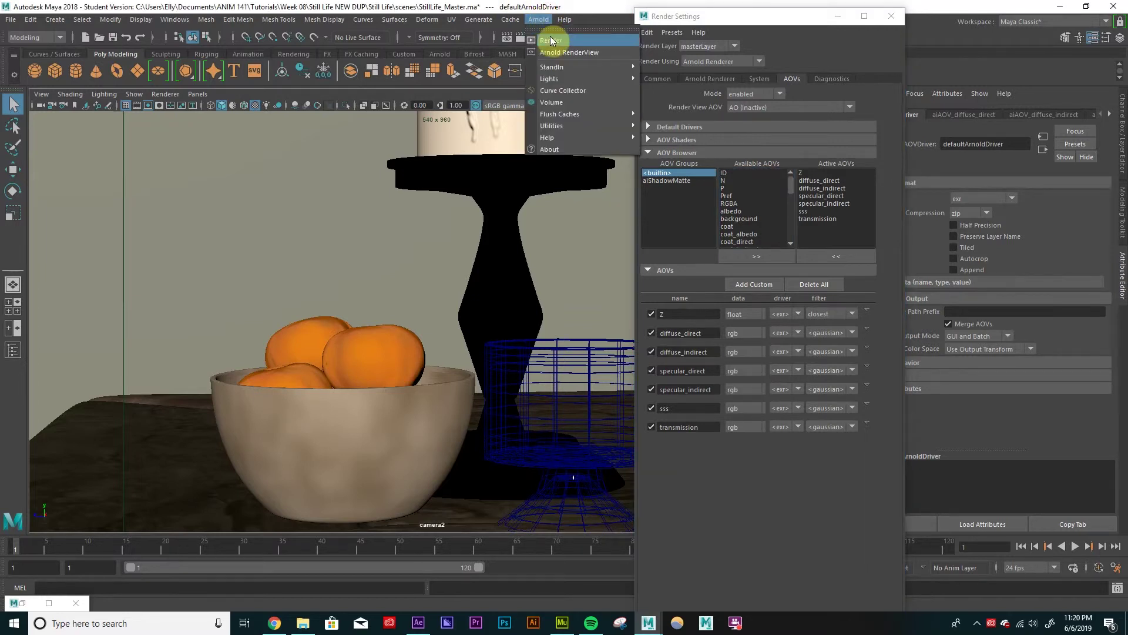
left_click(550, 37)
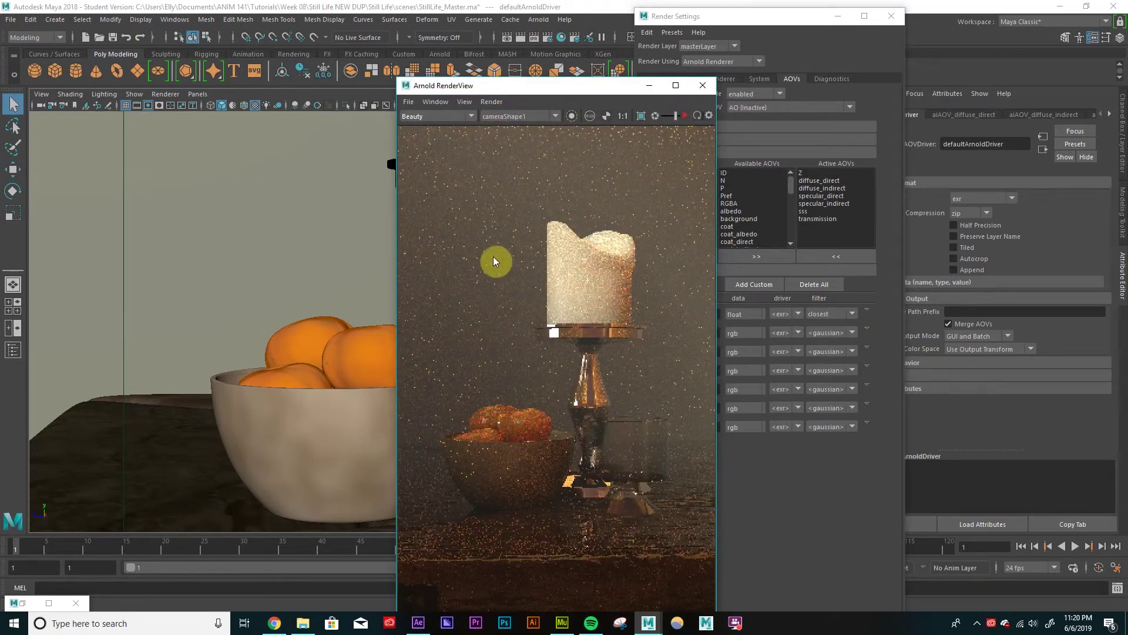
Step: View the diffuse_direct, diffuse_indirect, specular_direct, specular_indirect, sss and transmission passes in turn
left_click(471, 116)
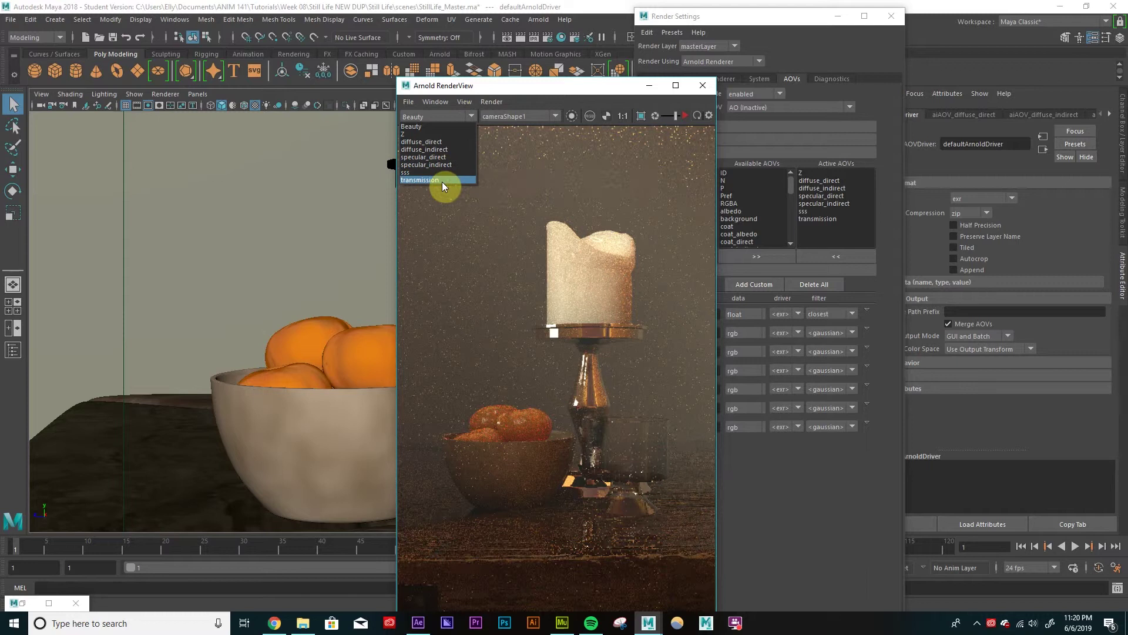
left_click(428, 142)
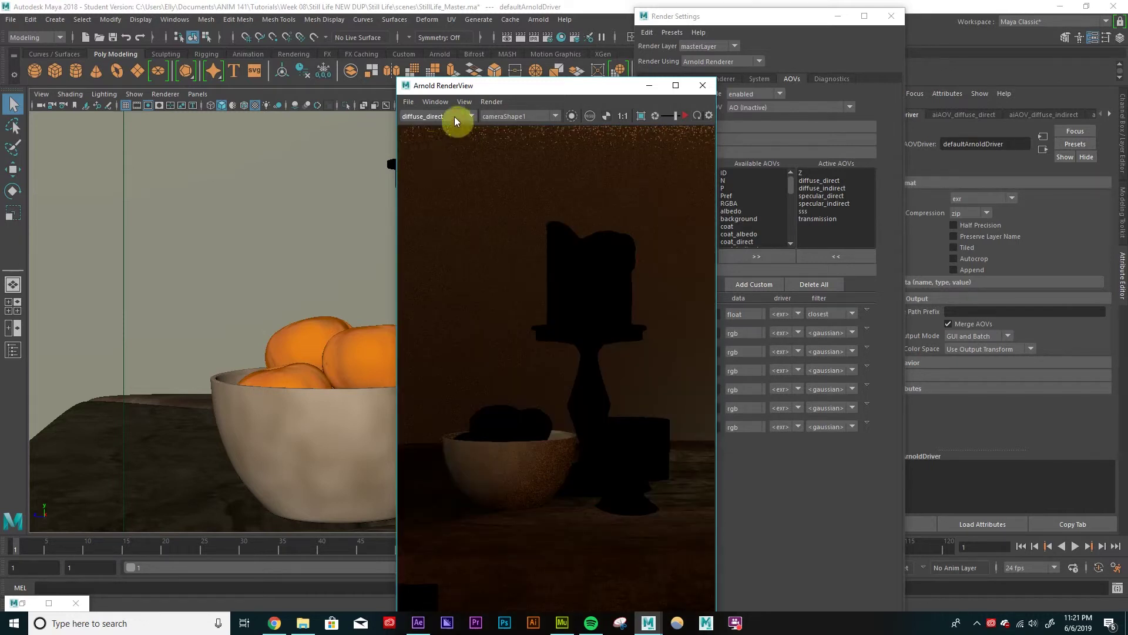
left_click(454, 117)
left_click(438, 147)
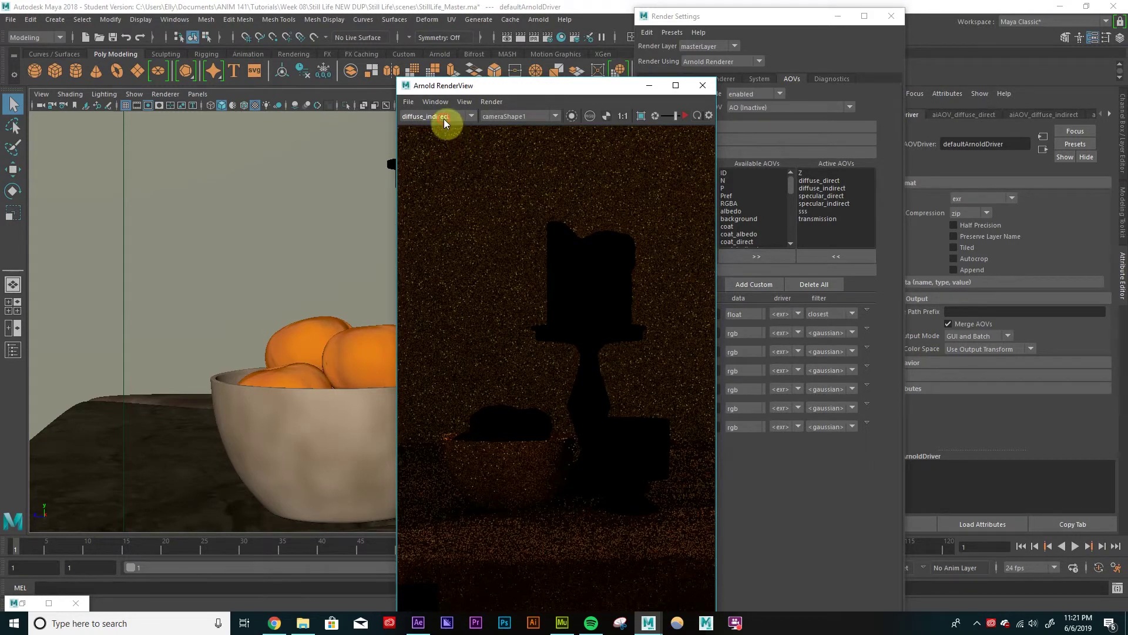
left_click(443, 118)
left_click(436, 157)
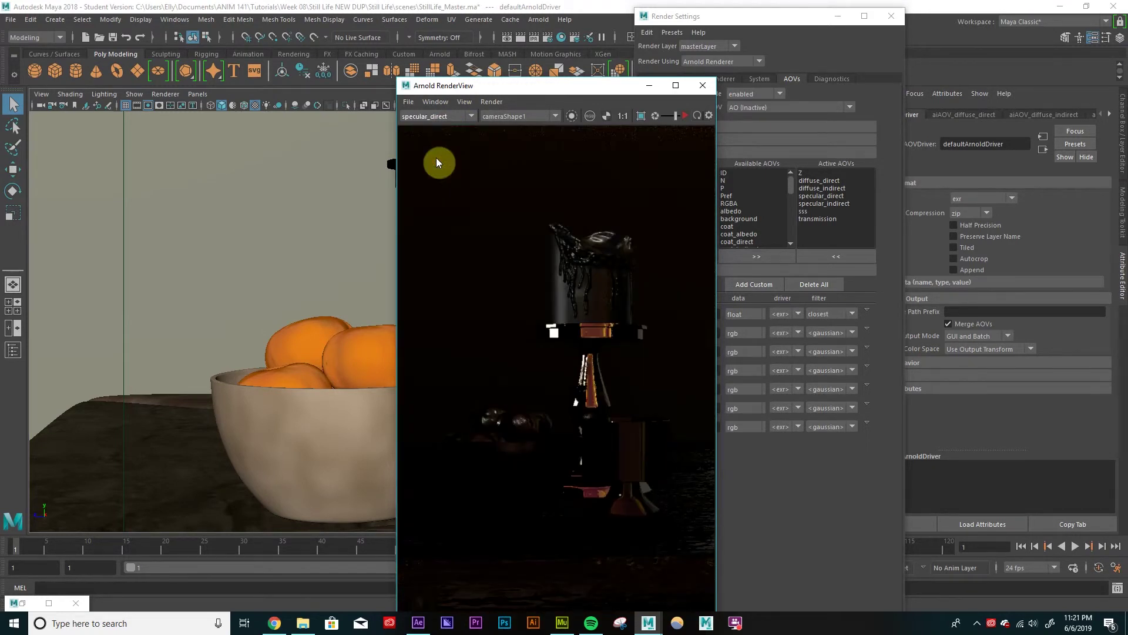
left_click(442, 116)
left_click(435, 165)
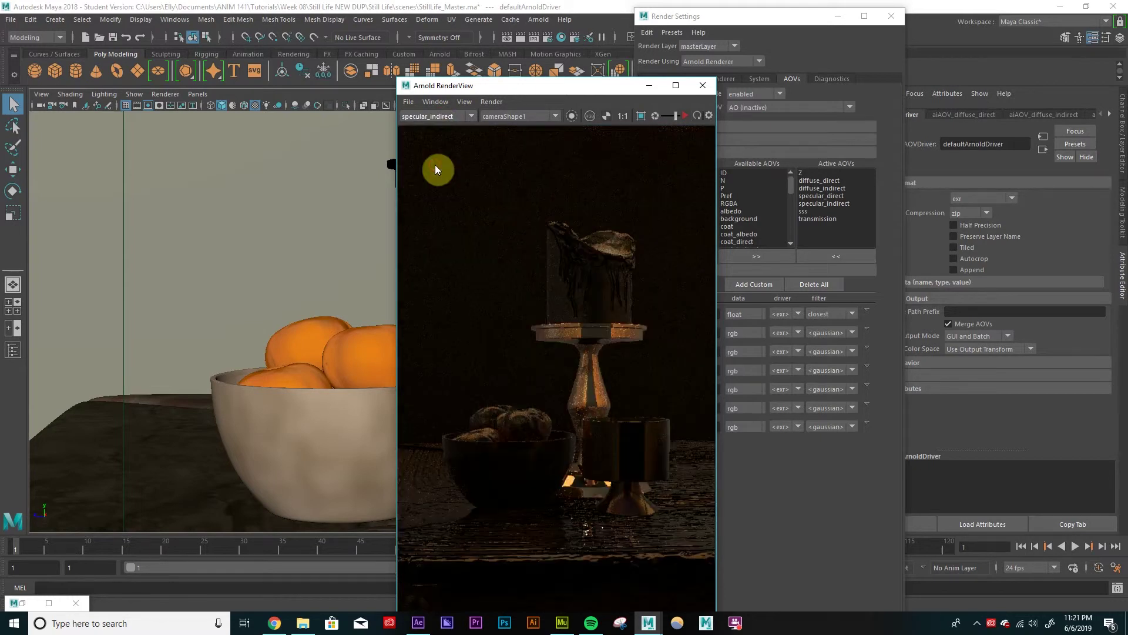
left_click(444, 118)
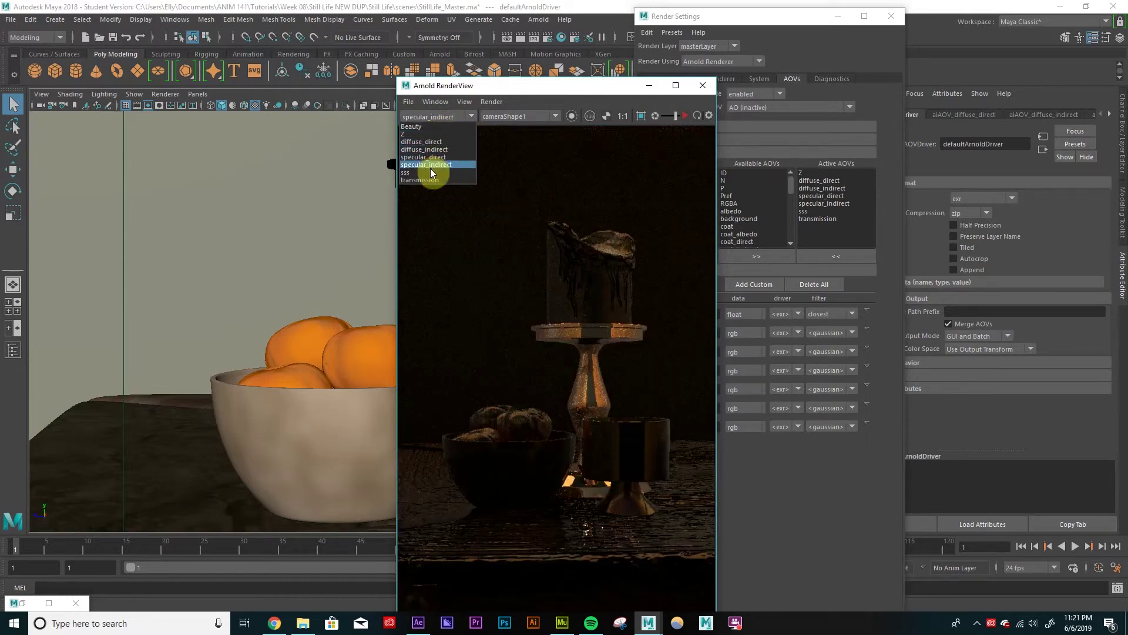
left_click(431, 170)
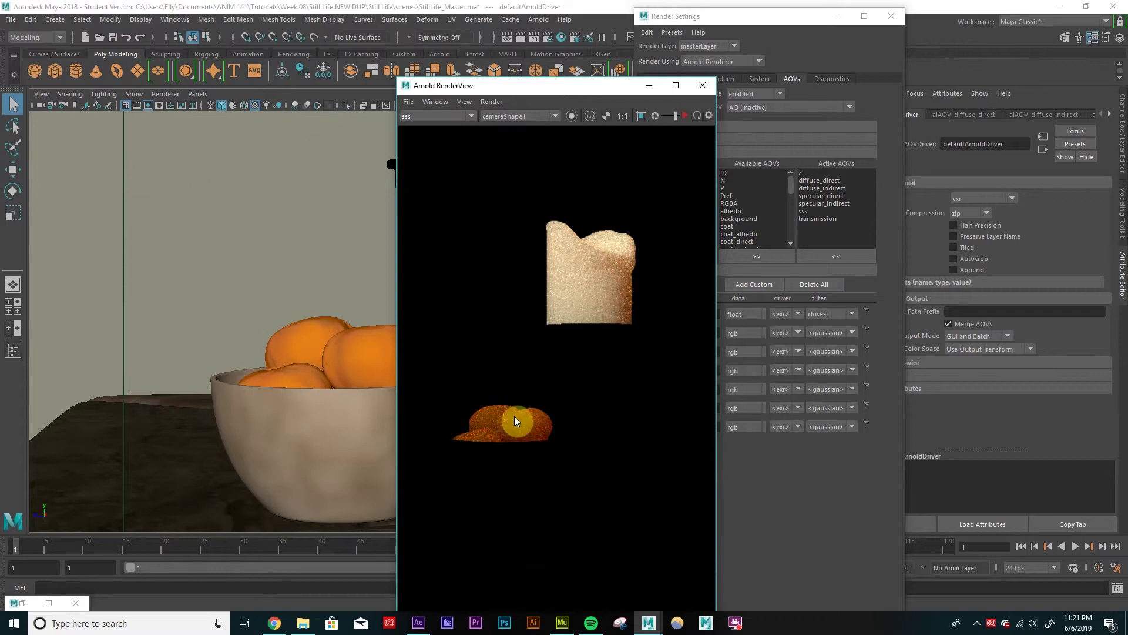
left_click(460, 114)
left_click(429, 177)
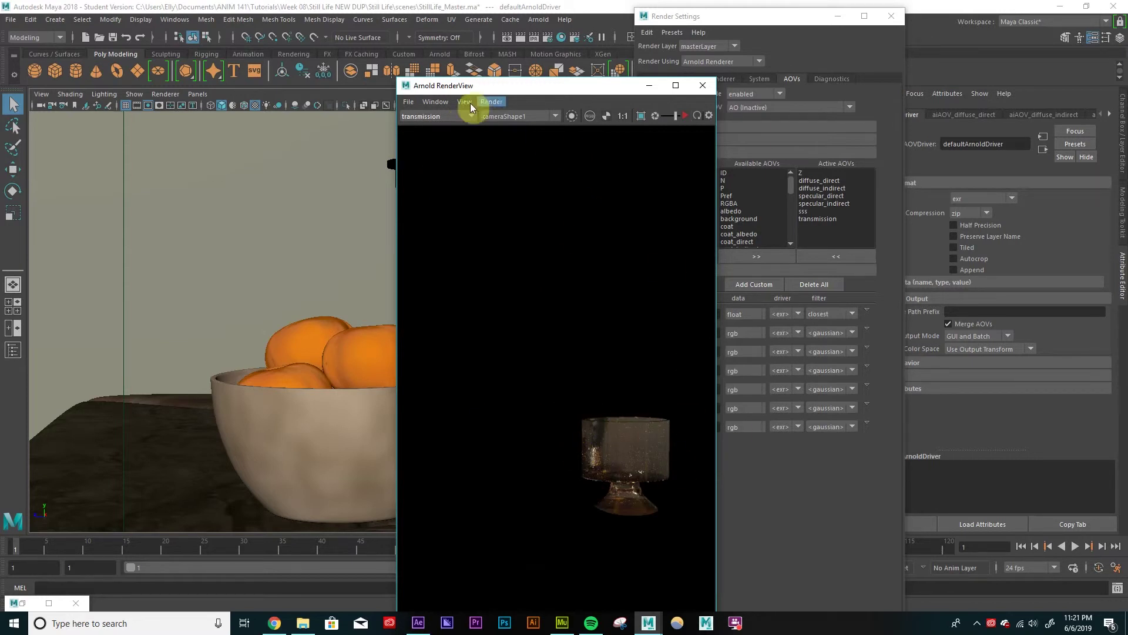
left_click(445, 115)
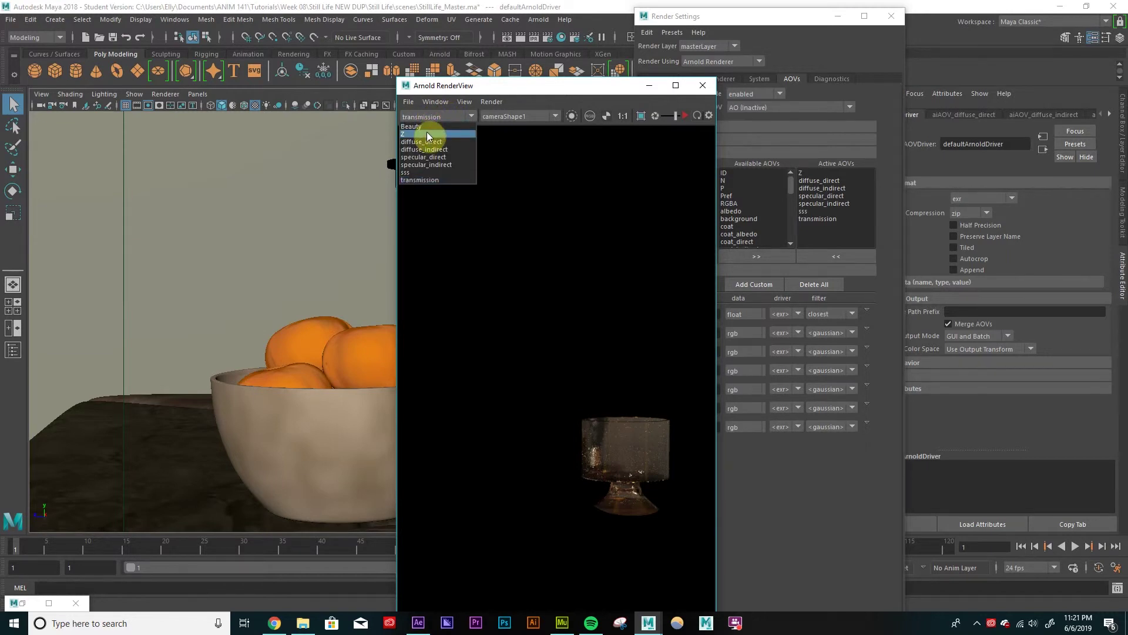
Step: Display the Z depth pass and reposition and widen the RenderView window
left_click(426, 133)
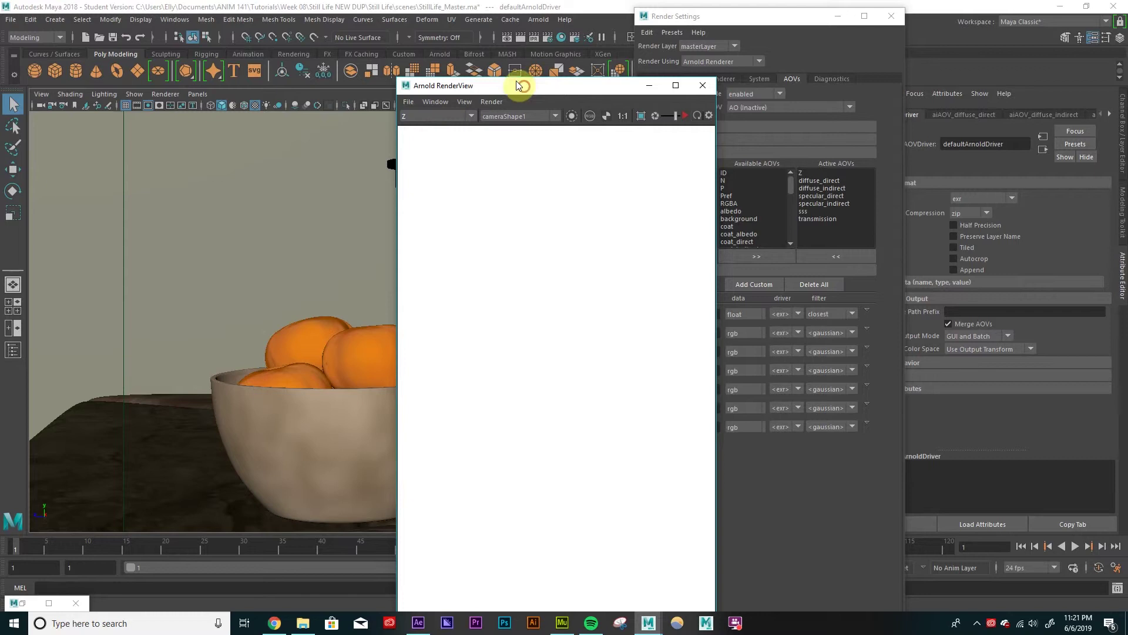
left_click_drag(518, 85, 461, 64)
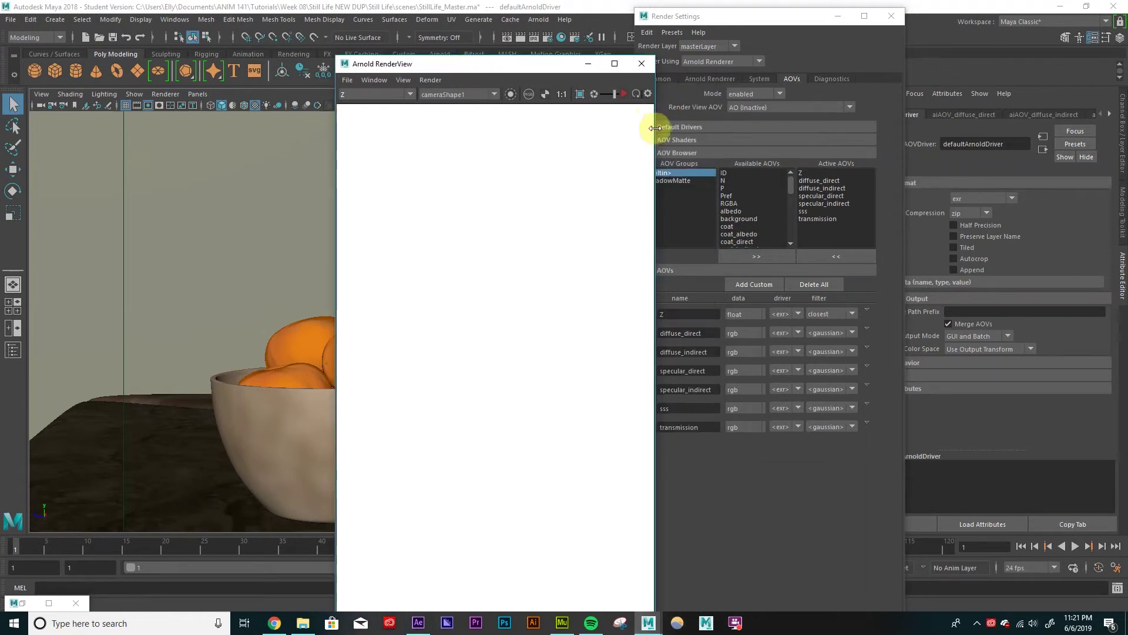
left_click_drag(654, 129, 772, 144)
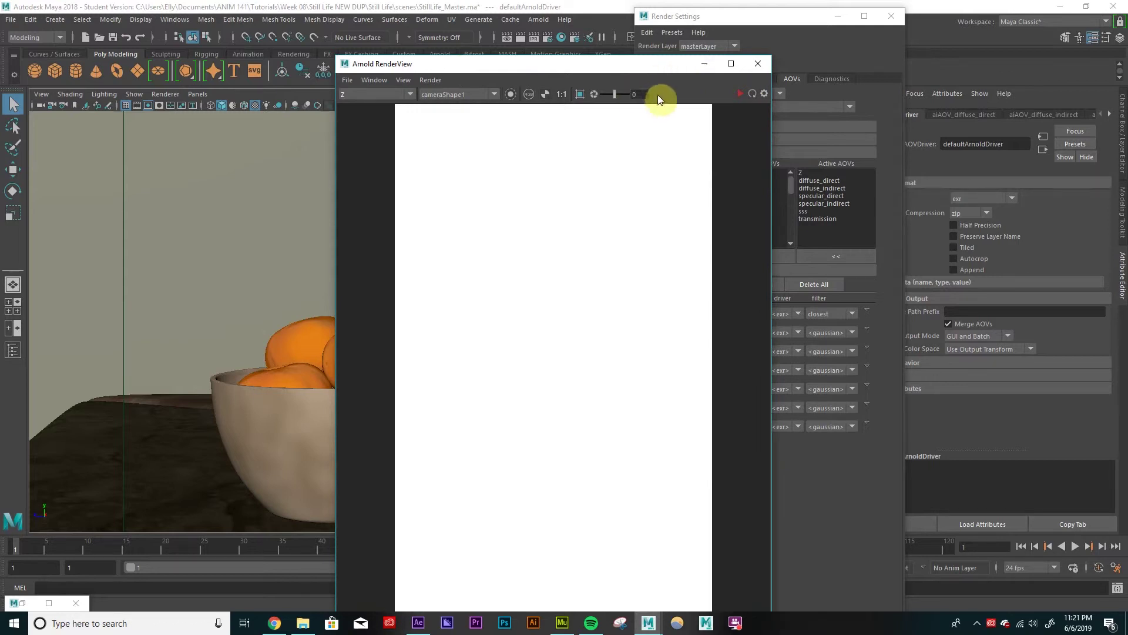
Step: Set the RenderView exposure to 0 and show the Beauty pass
left_click(640, 94)
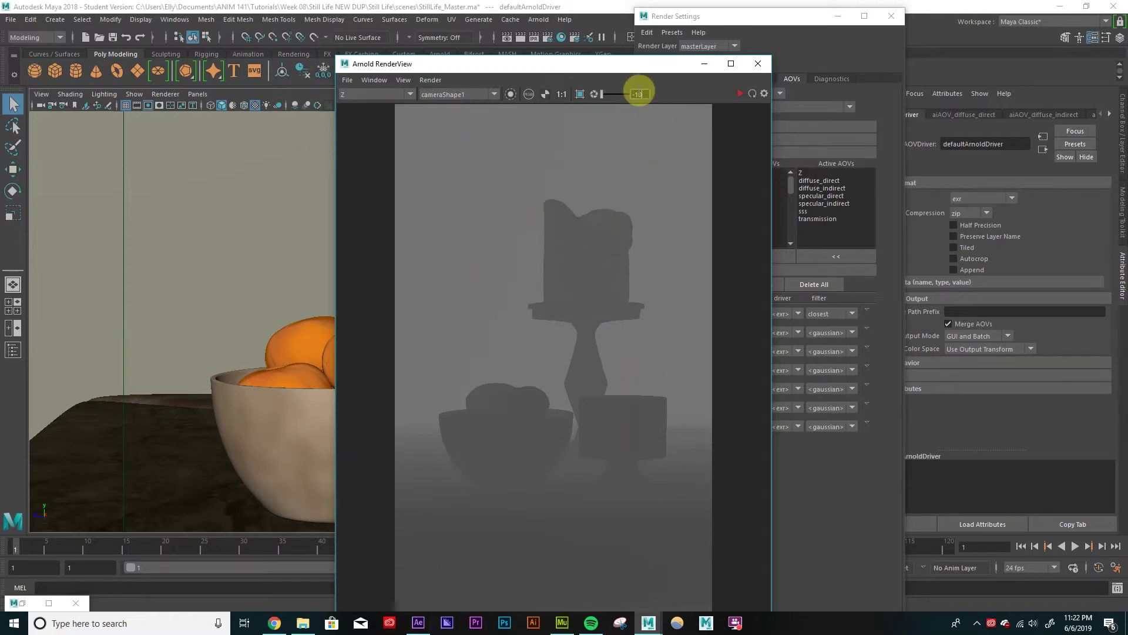
type("0")
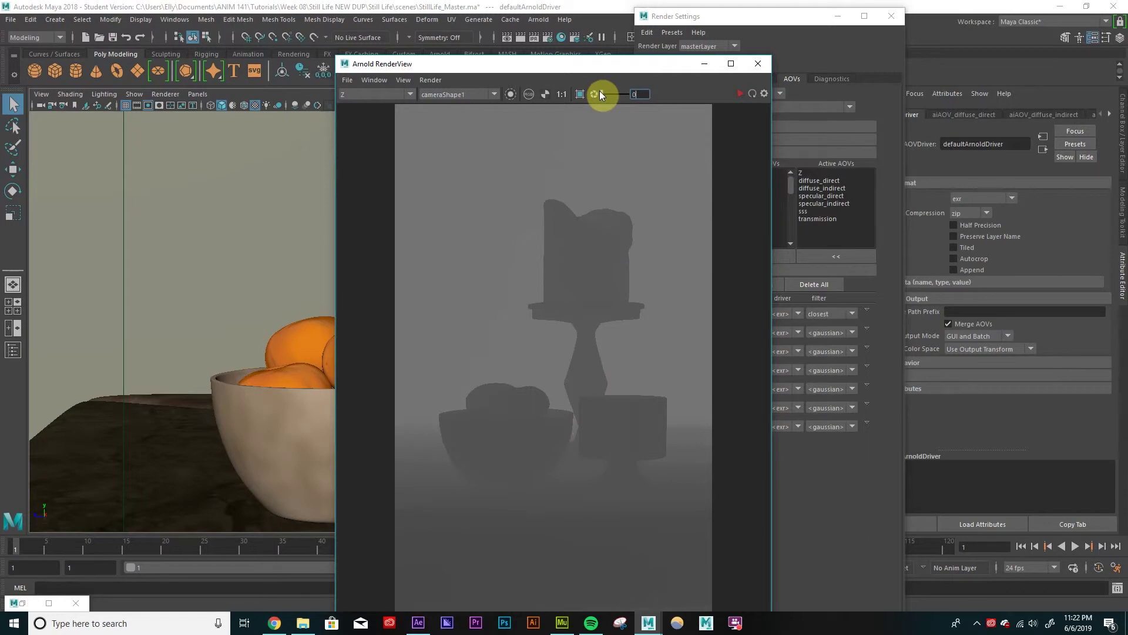
key("Return")
left_click(396, 95)
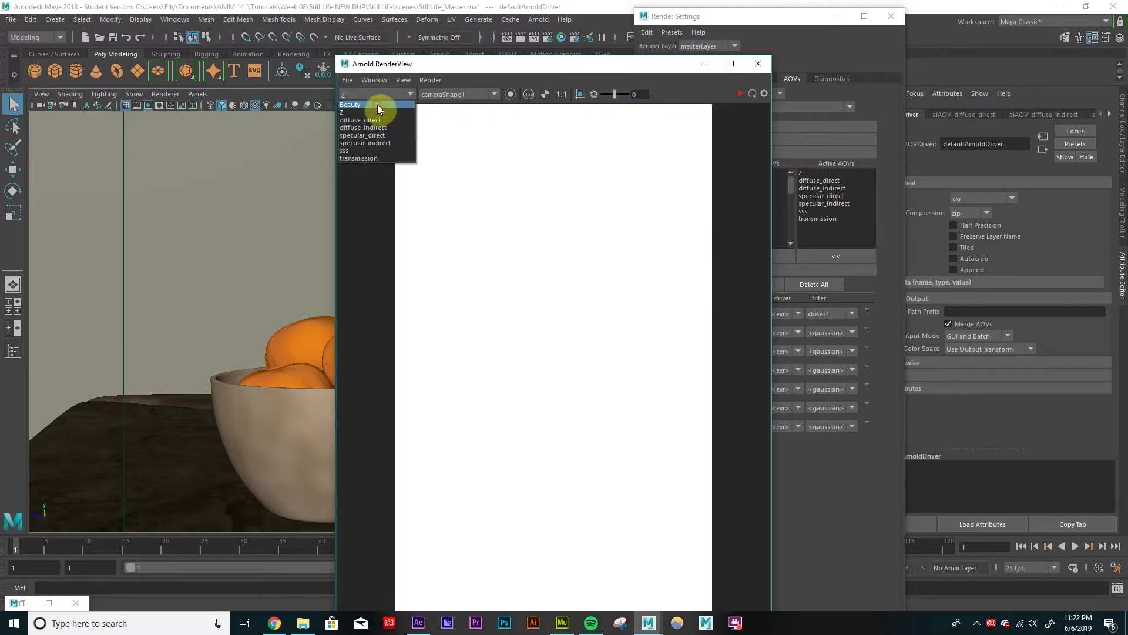
left_click(378, 105)
Step: Close the Arnold RenderView window with its X button
left_click(762, 64)
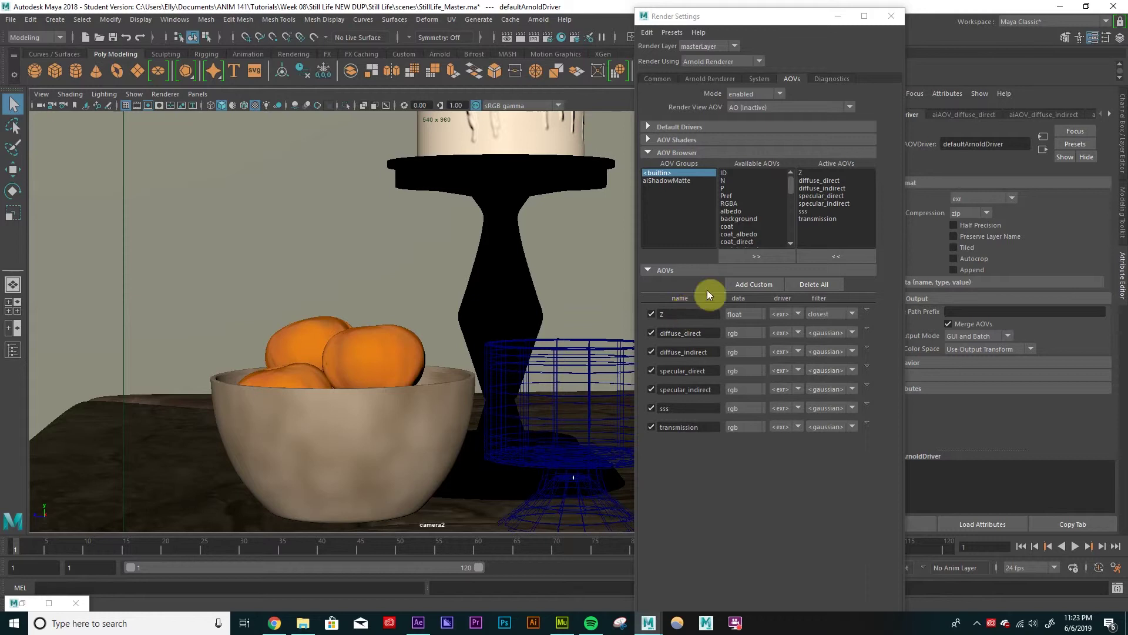
Step: Create custom AOVs named Object_ID and AO via Add Custom
left_click(752, 284)
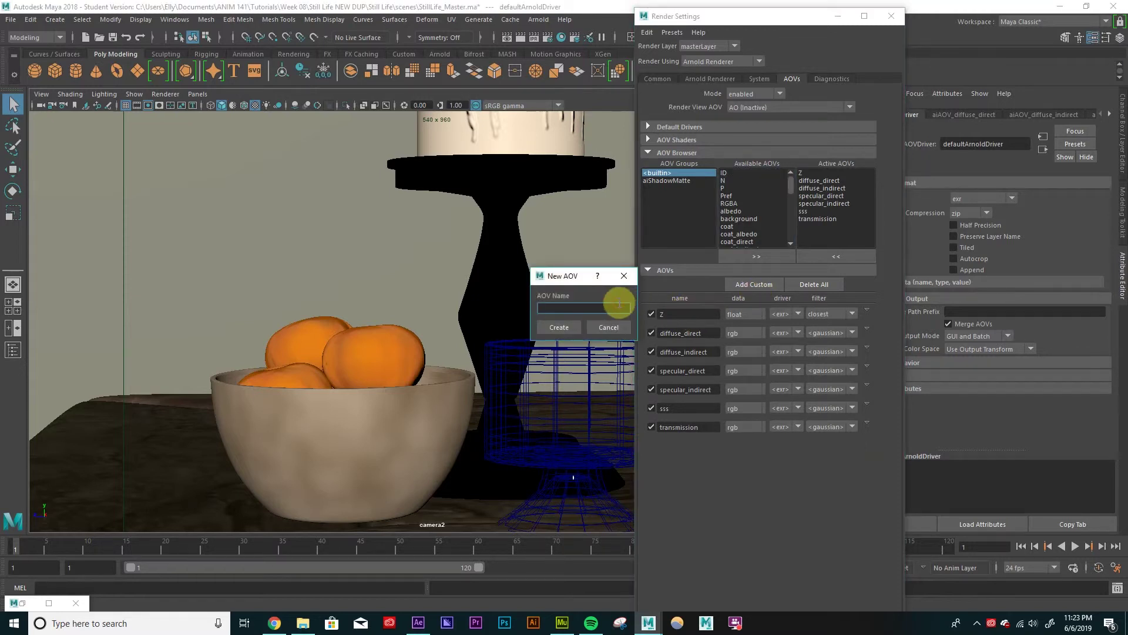
type("Object_ID")
key("Return")
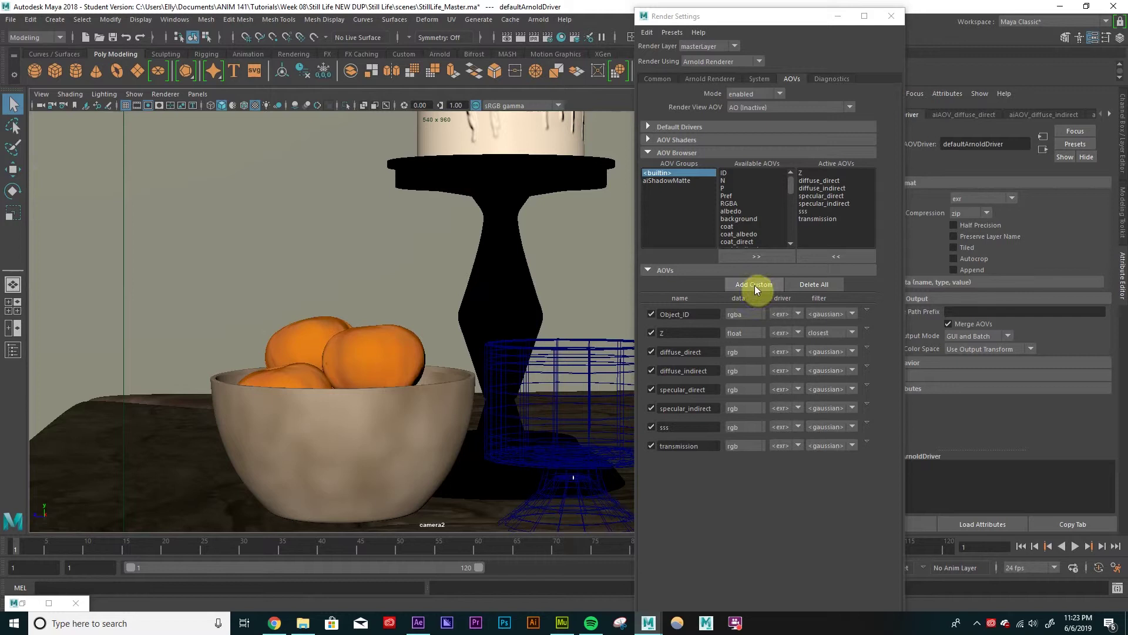
left_click(755, 284)
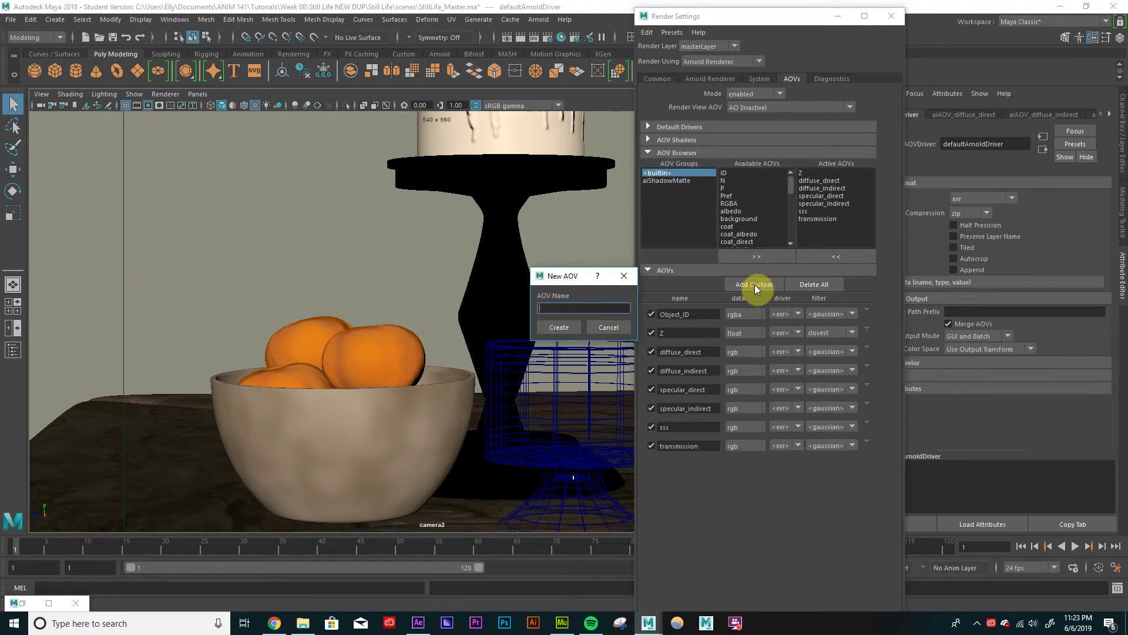
type("AO")
left_click(577, 323)
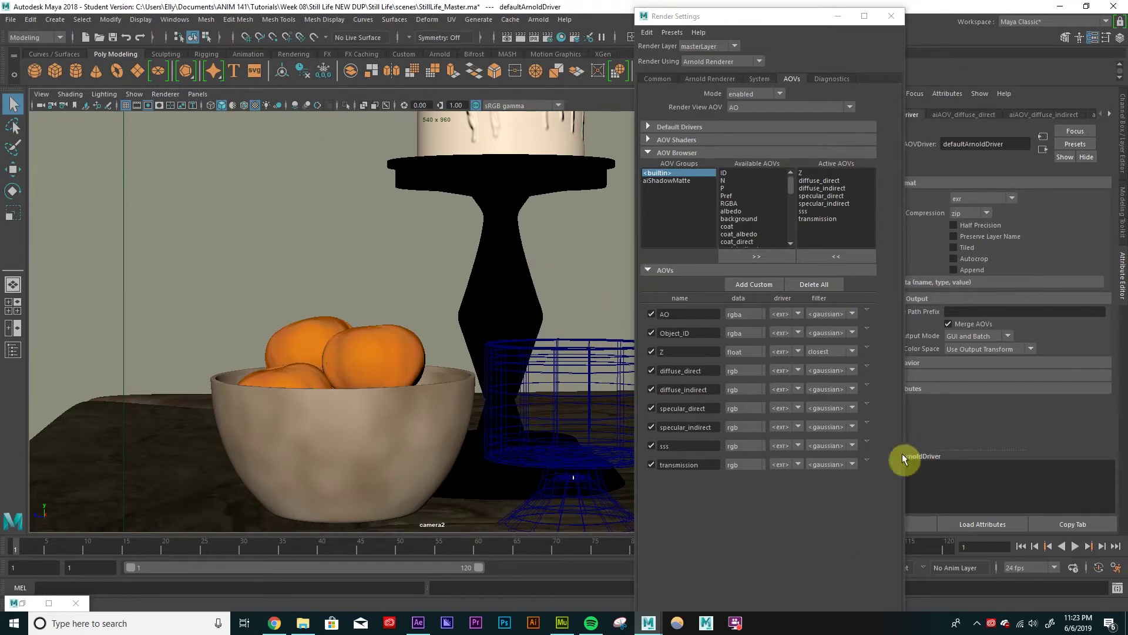
Step: Show the AO AOV's output driver settings, then launch the Hypershade from the status line
left_click(869, 461)
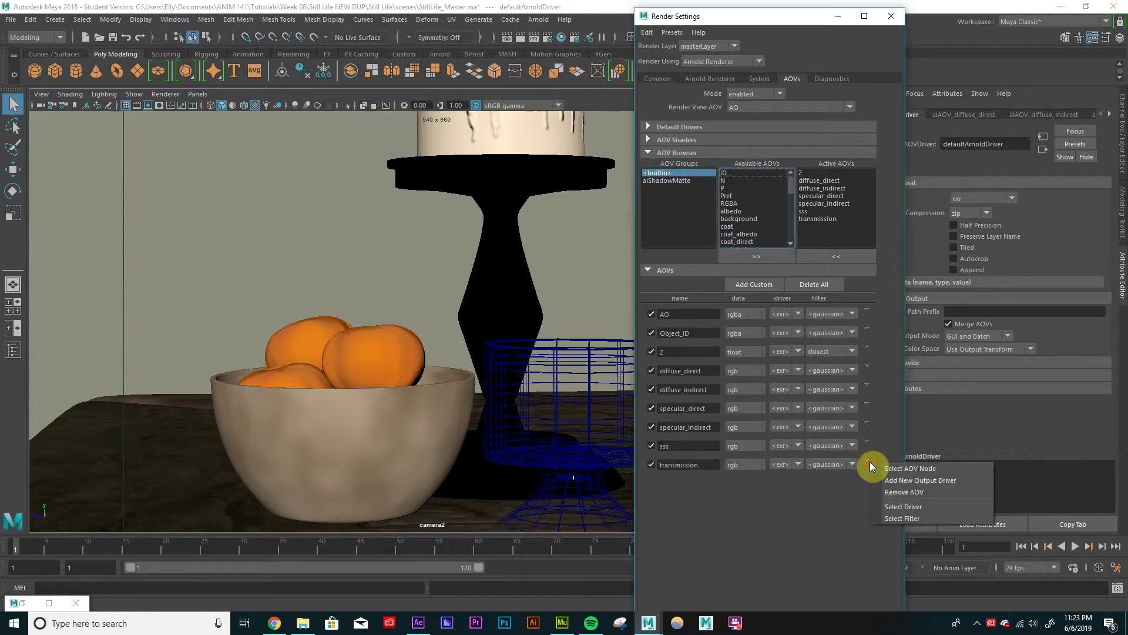
left_click(888, 394)
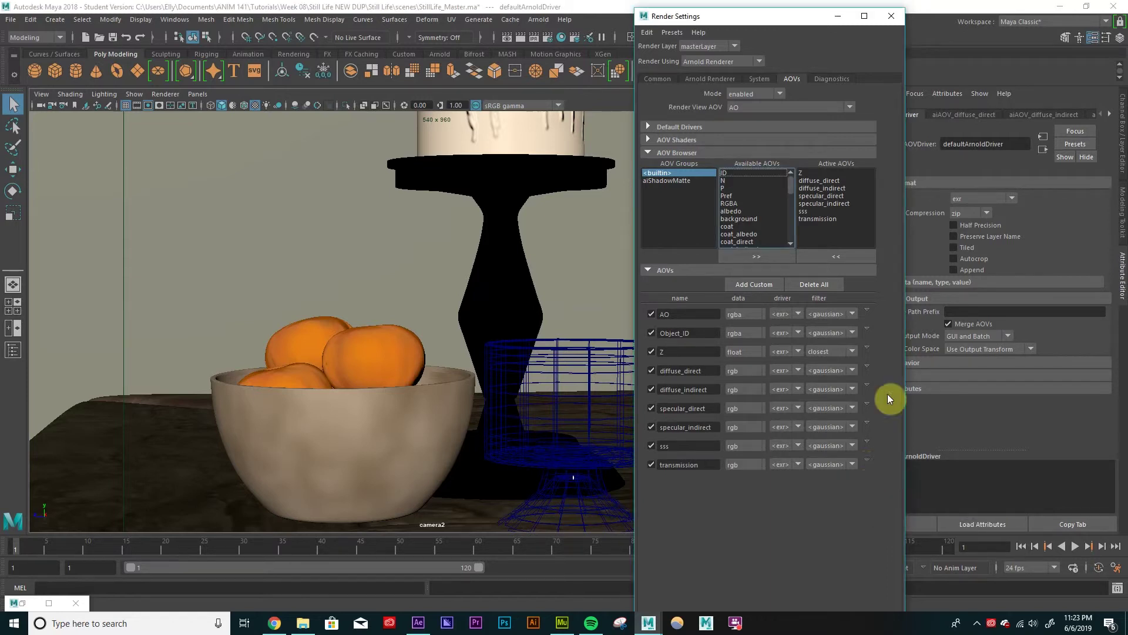
left_click(868, 312)
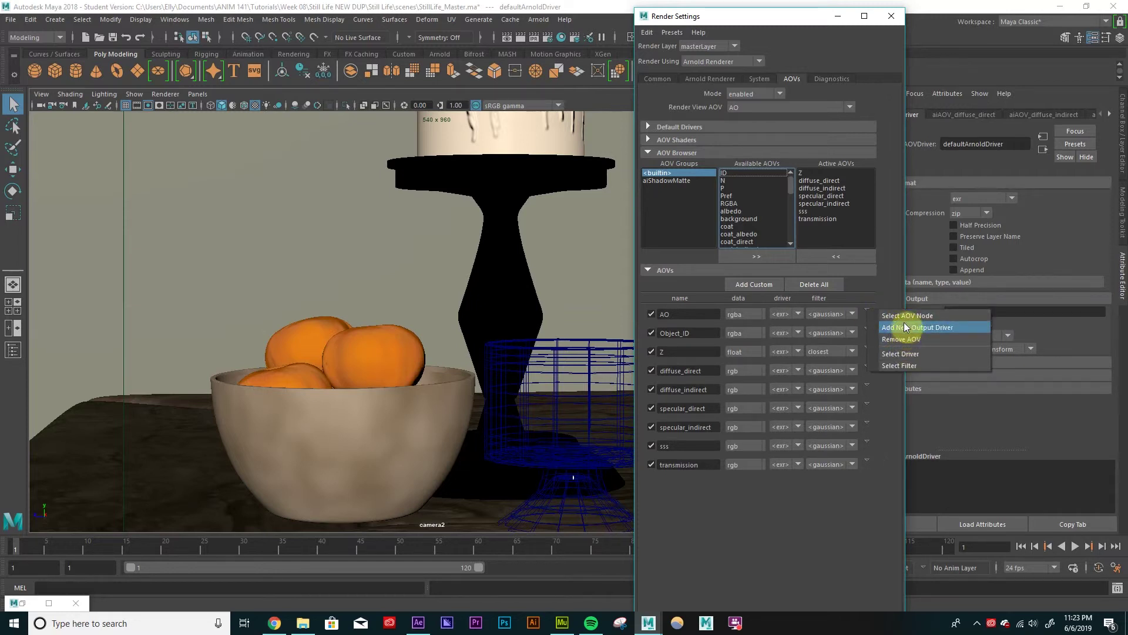
left_click(906, 354)
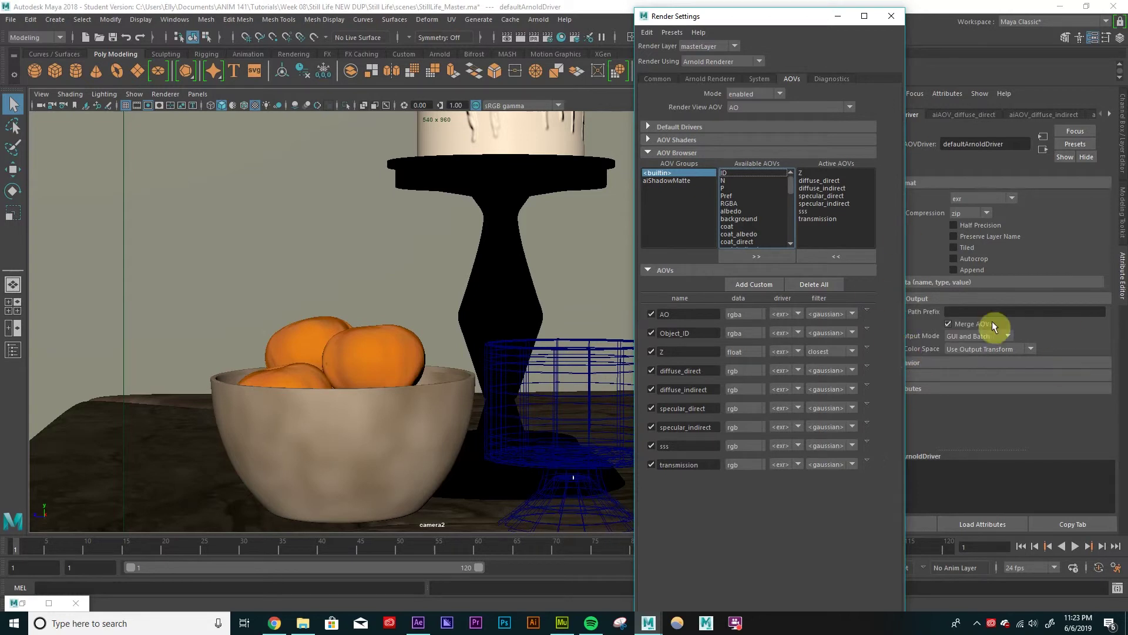
left_click(1081, 233)
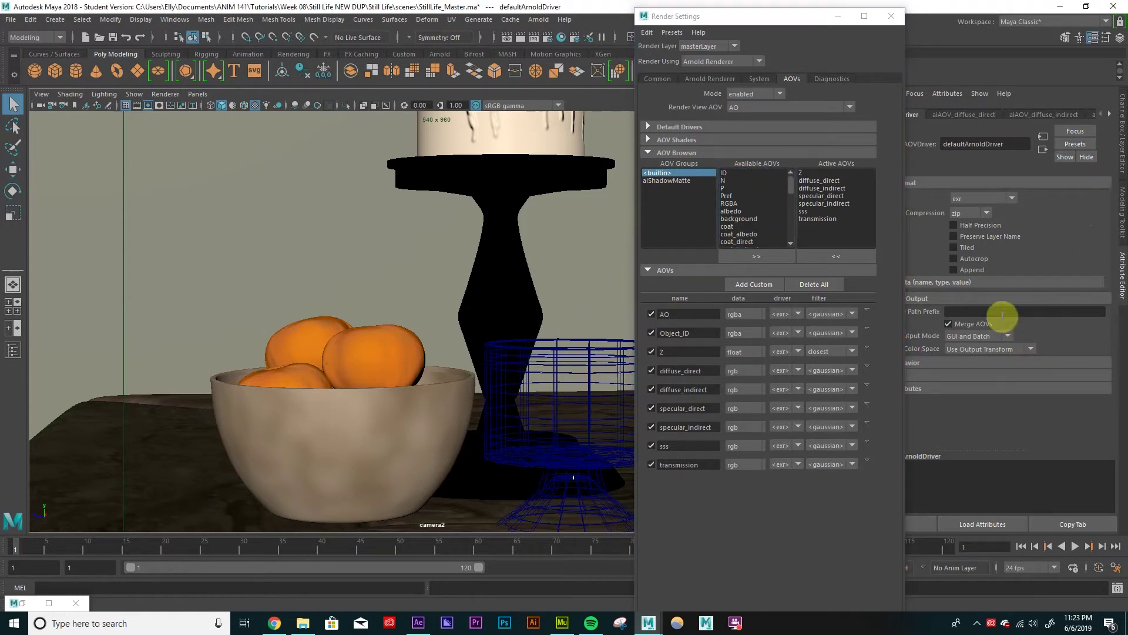
left_click(977, 324)
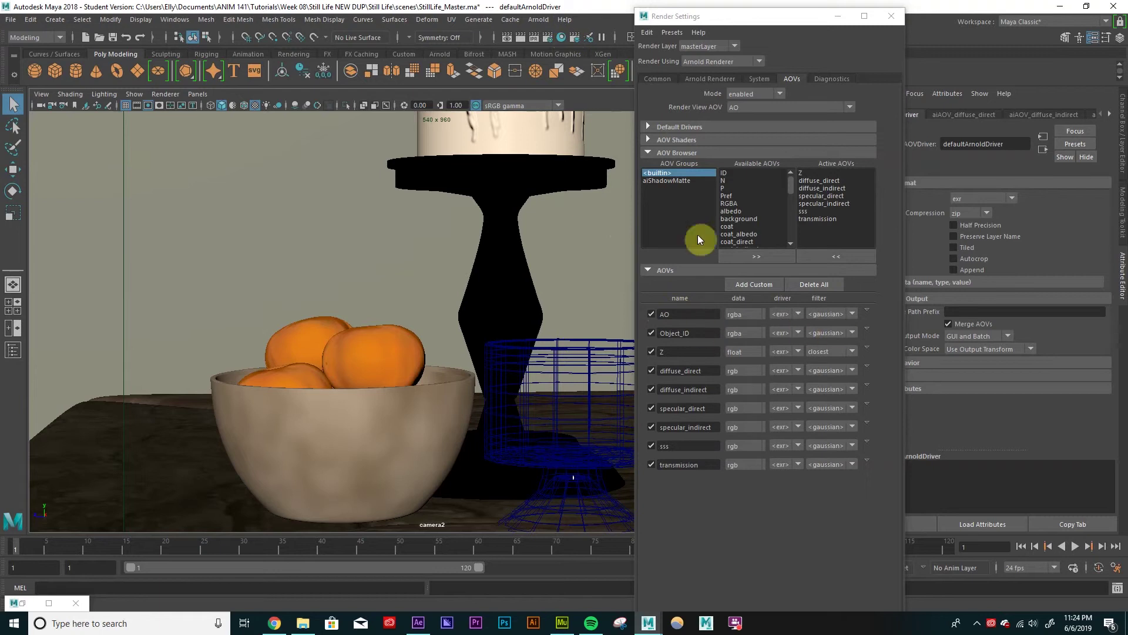
left_click(561, 35)
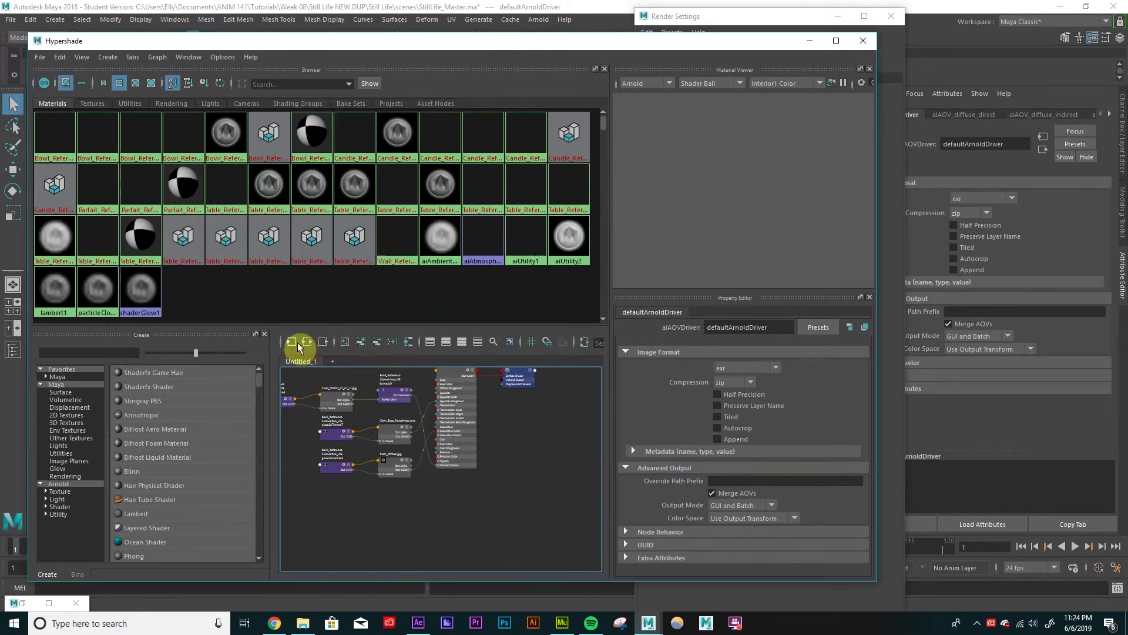
Step: Clear the Hypershade graph and Tab-create an aiAmbientOcclusion node
left_click(360, 341)
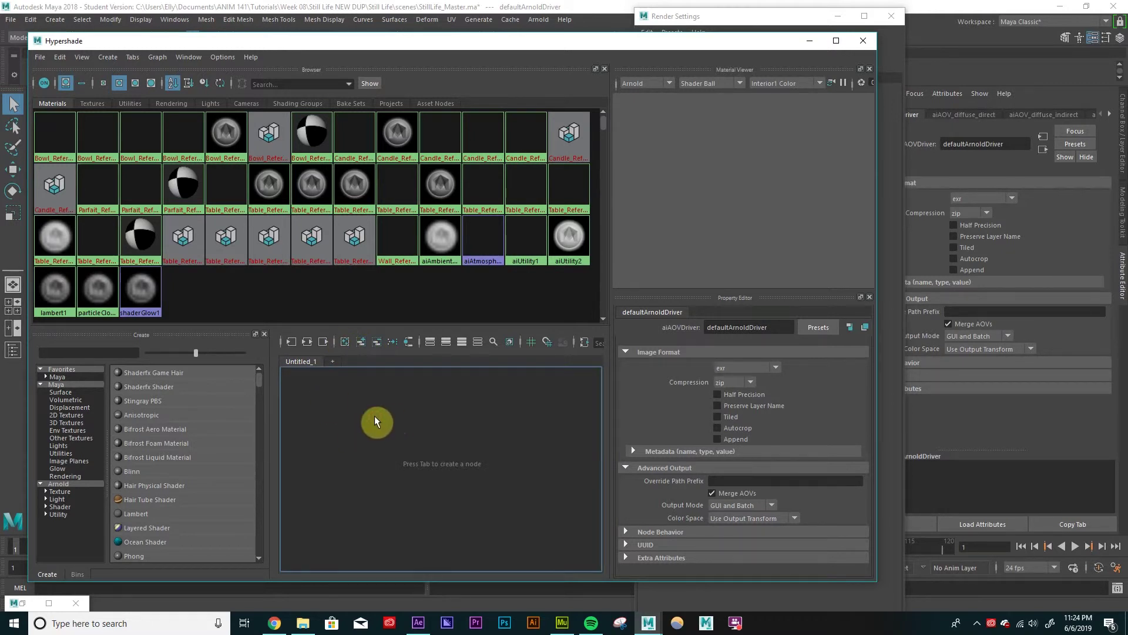
key("Tab")
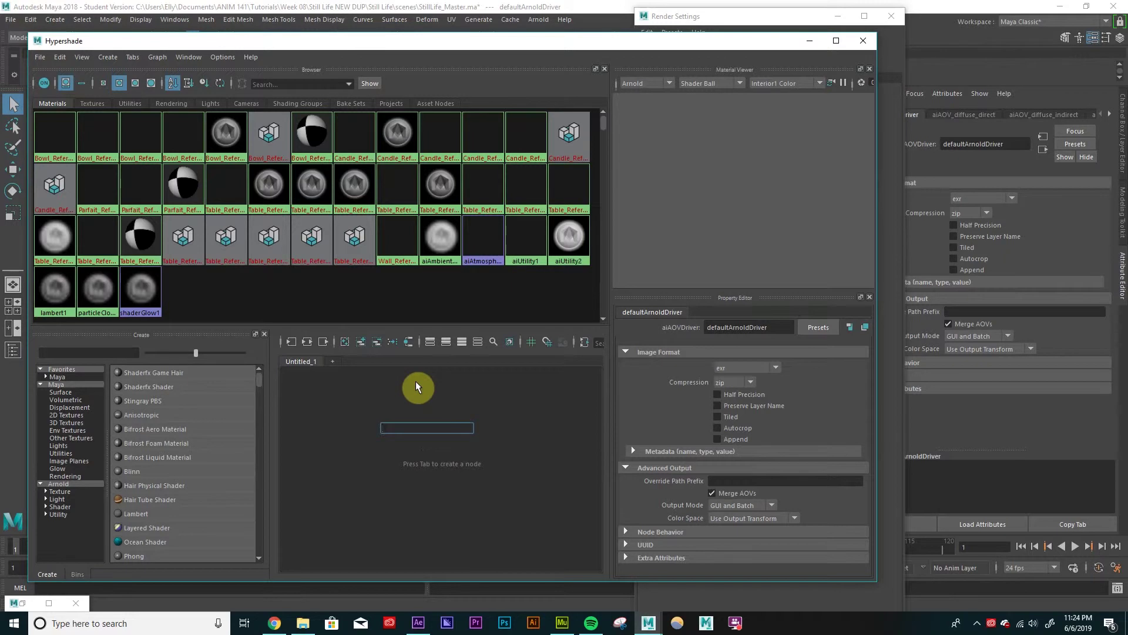
type("ambien")
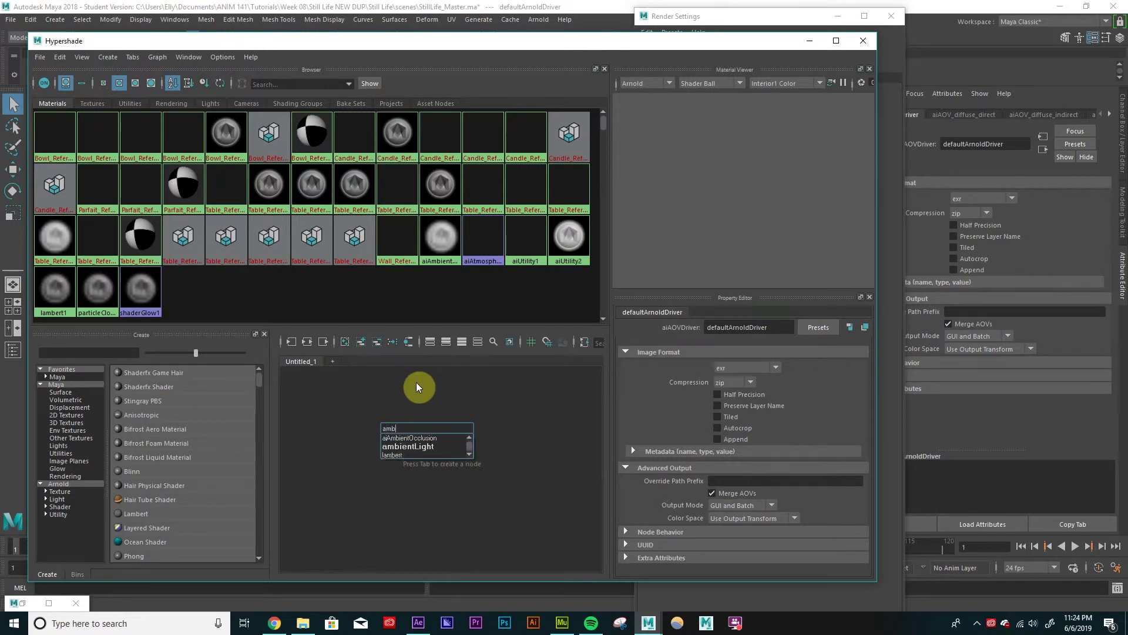
left_click(426, 439)
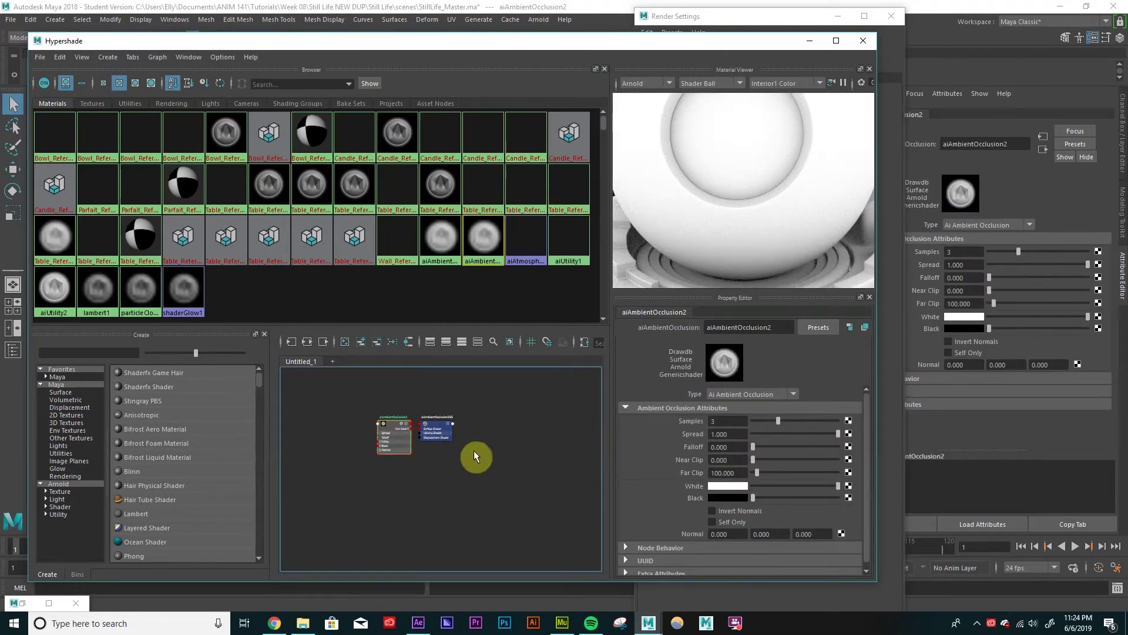
Step: Drag the aiAmbientOcclusion node into the AO AOV's Default Shader field
left_click_drag(675, 38, 656, 47)
left_click(683, 19)
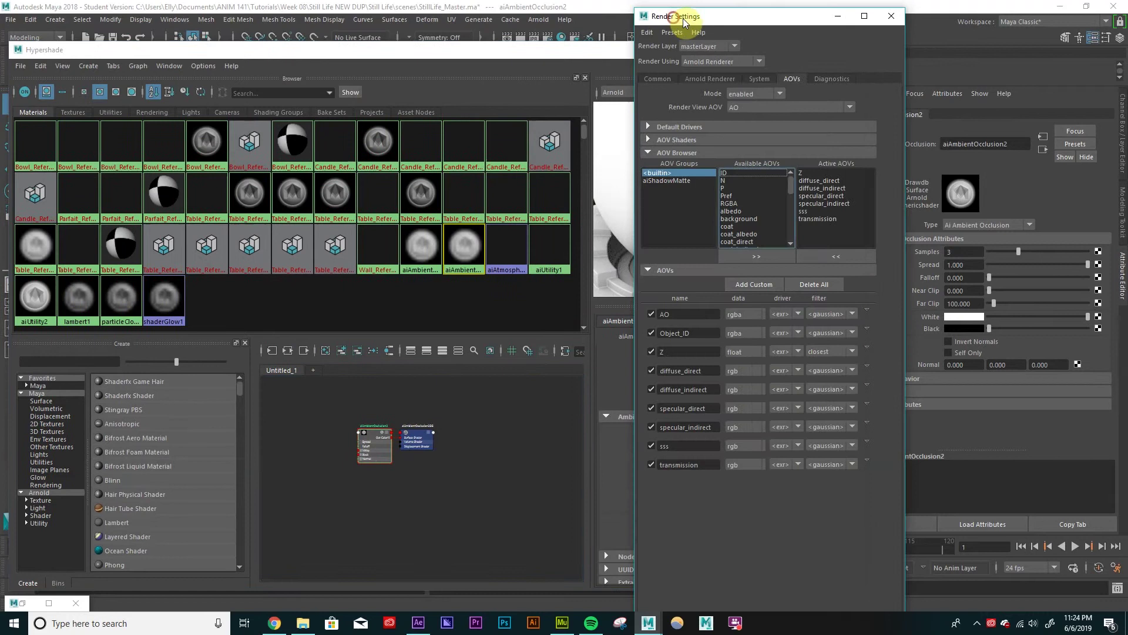
left_click(866, 311)
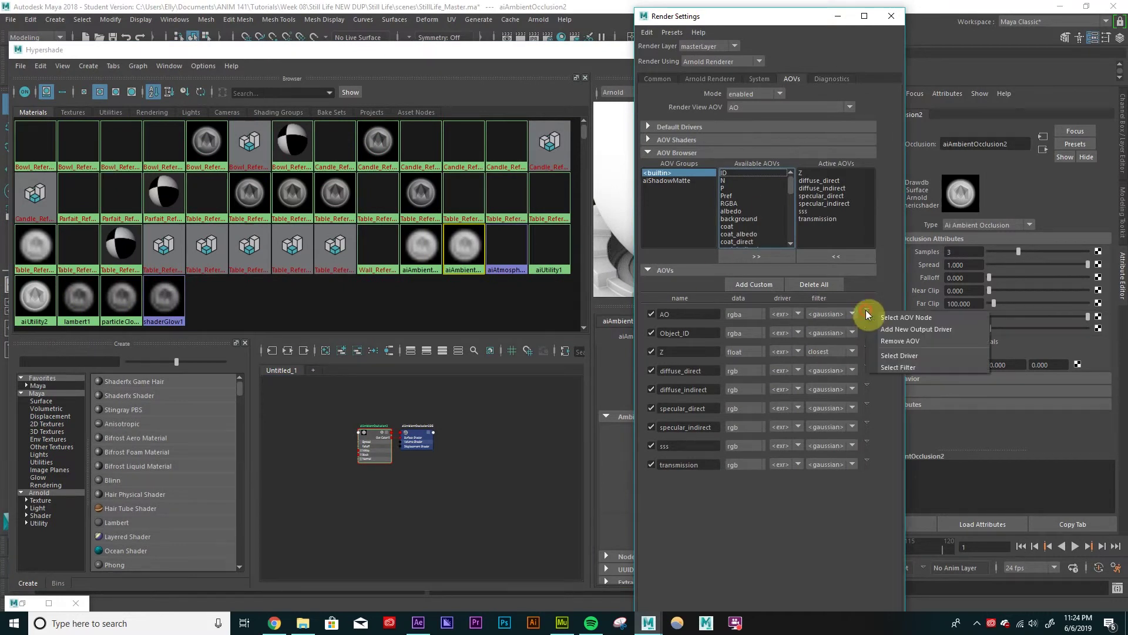
left_click(896, 321)
left_click_drag(798, 5, 761, 16)
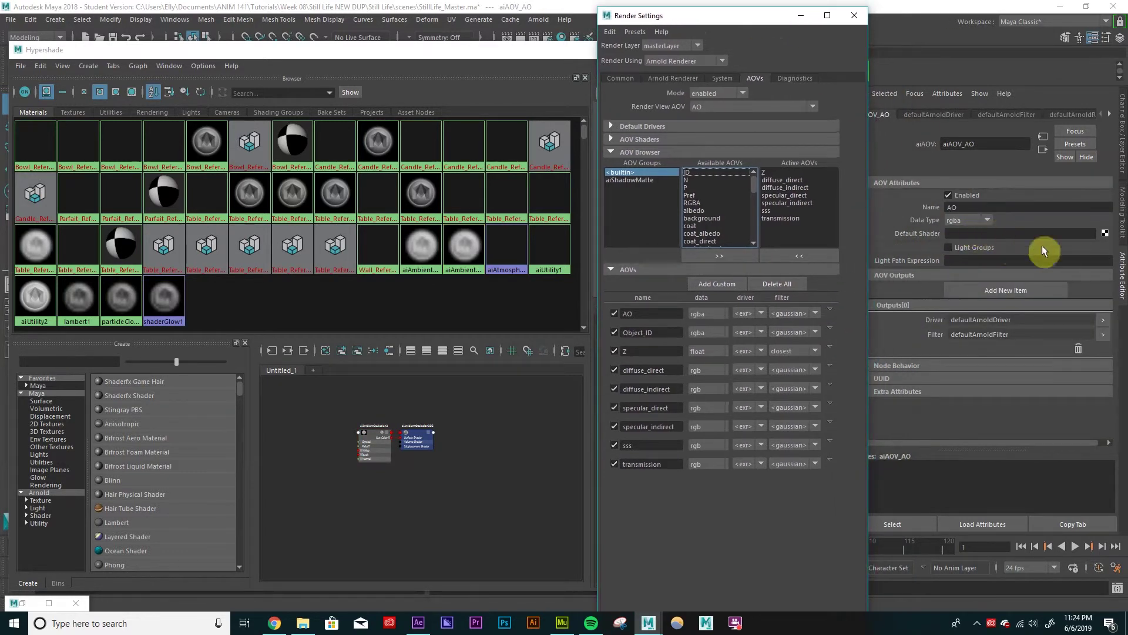
left_click(375, 435)
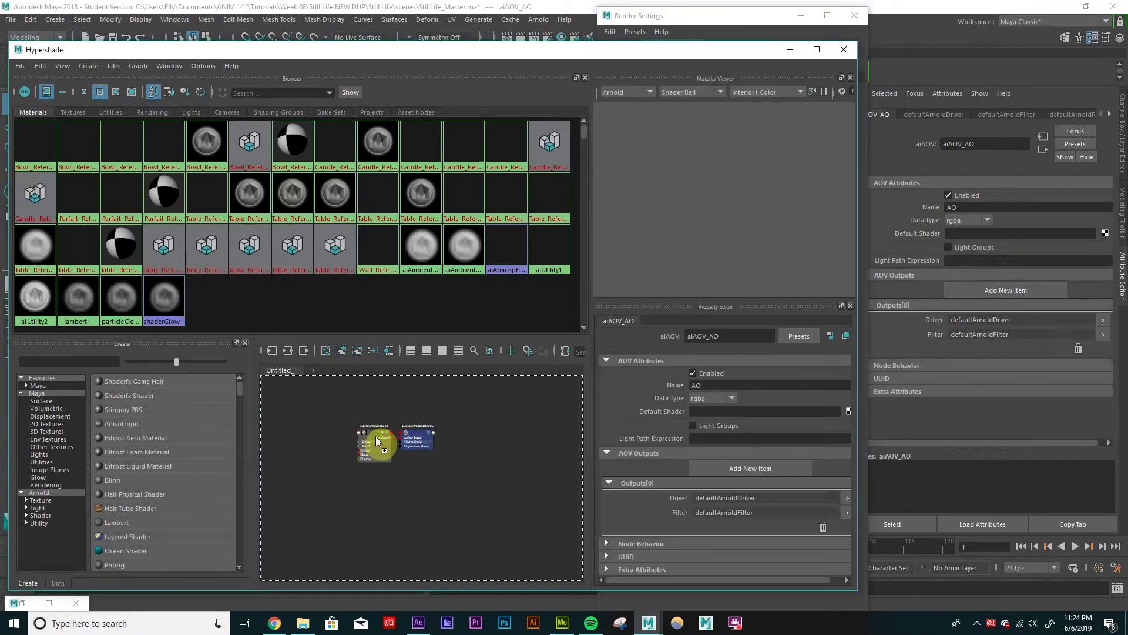
middle_click_drag(375, 436, 948, 231)
middle_click_drag(1103, 237, 922, 221)
middle_click_drag(1031, 247, 1106, 234)
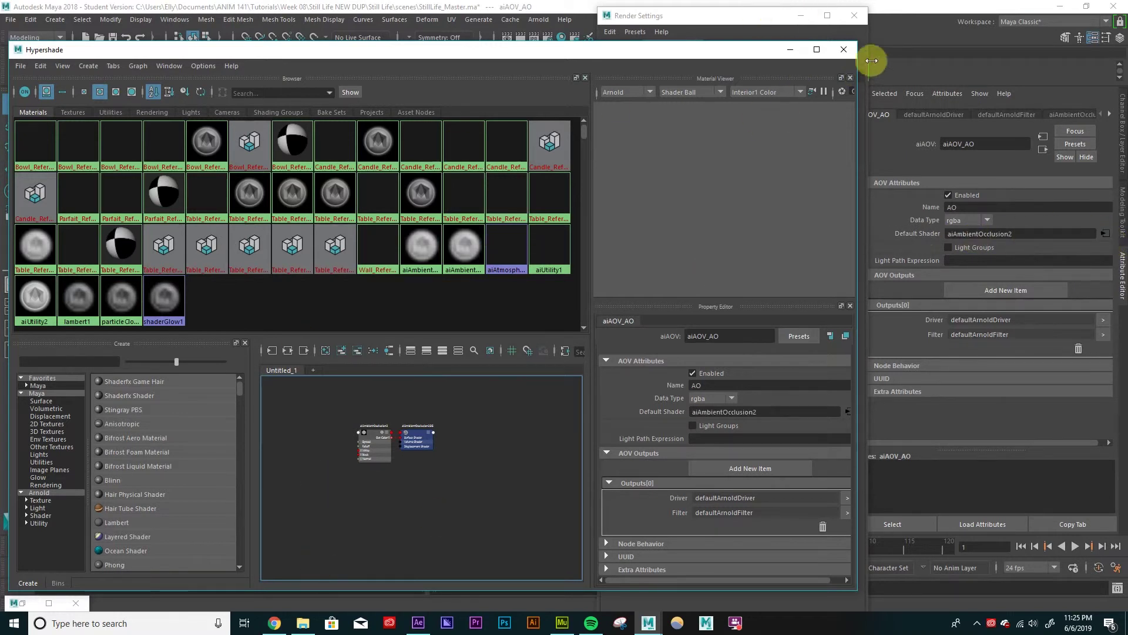
mouse_move(620, 51)
left_mouse_down()
mouse_move(627, 62)
mouse_move(626, 51)
left_mouse_up()
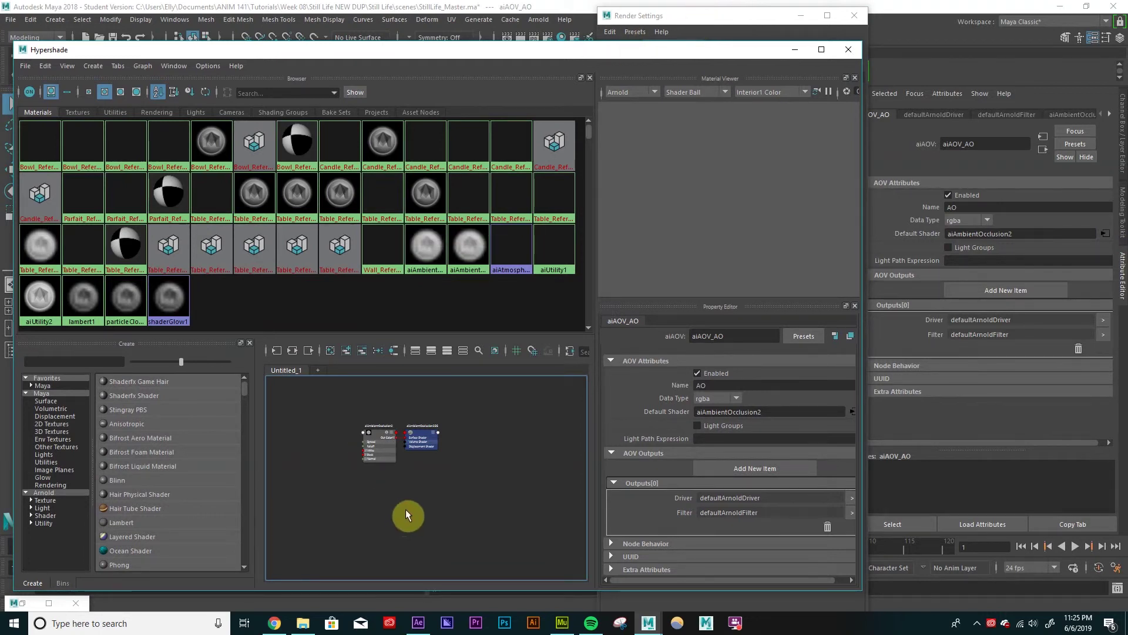
Step: Create an aiUtility node (aiUtility3) with its Shade Mode set to flat
key("Tab")
type("util")
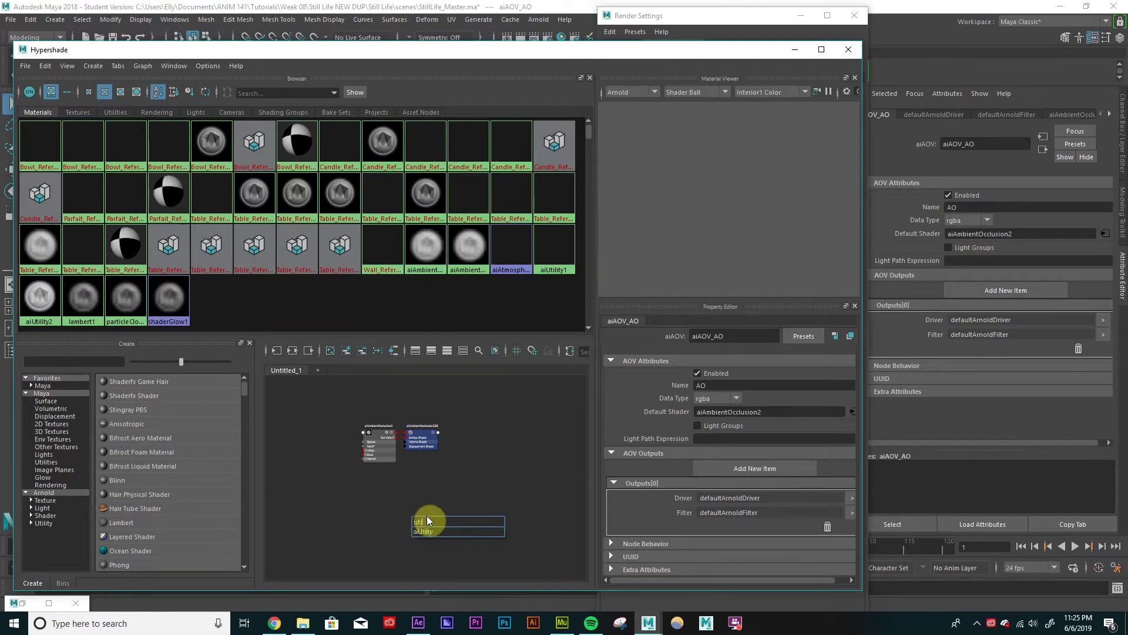
left_click(428, 531)
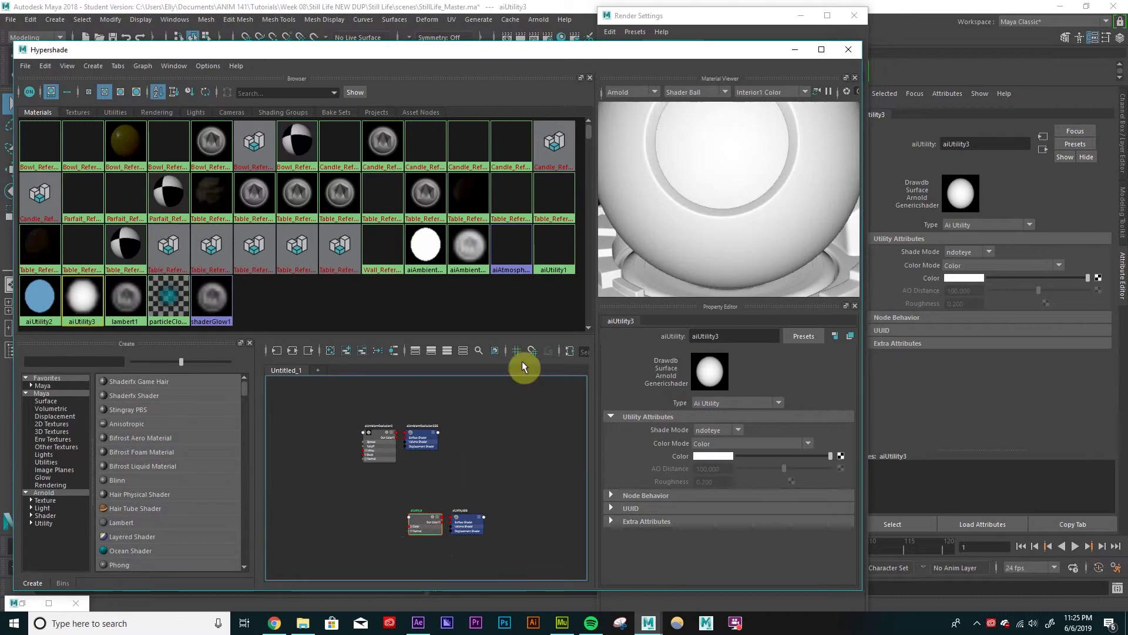
left_click(718, 429)
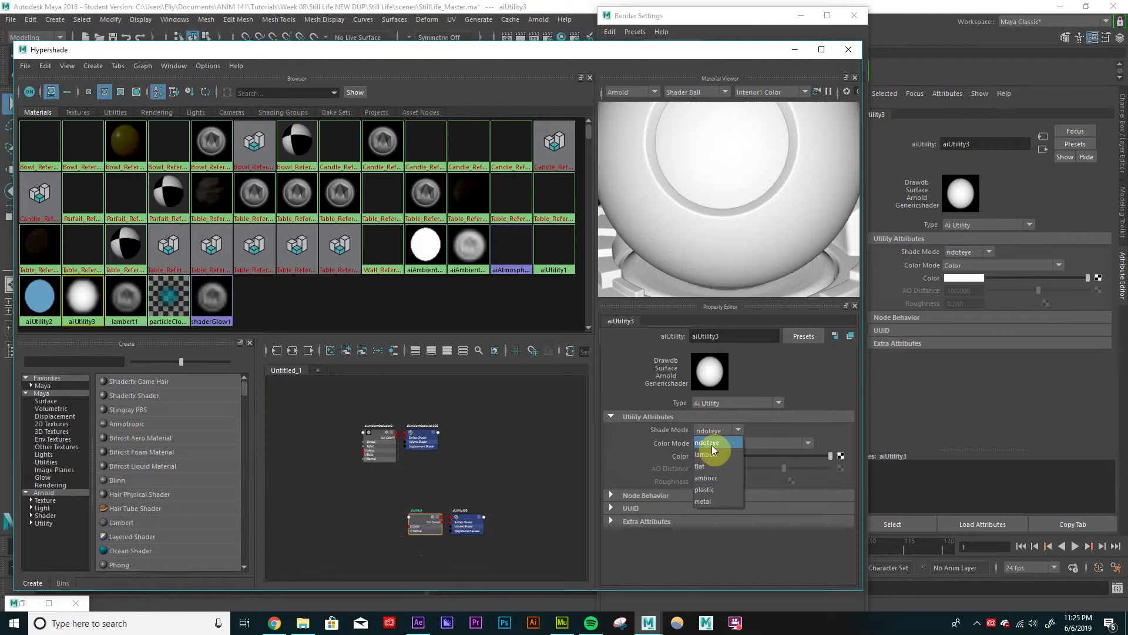
left_click(715, 465)
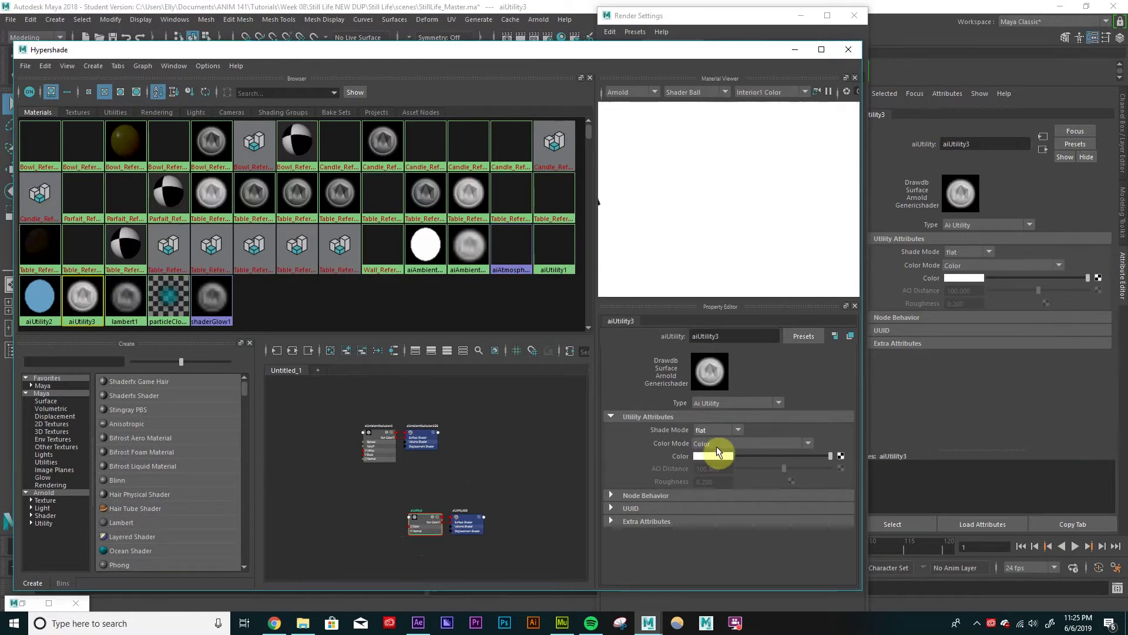
Step: Set aiUtility3's Color Mode to Object ID and its colour to blue
left_click(717, 445)
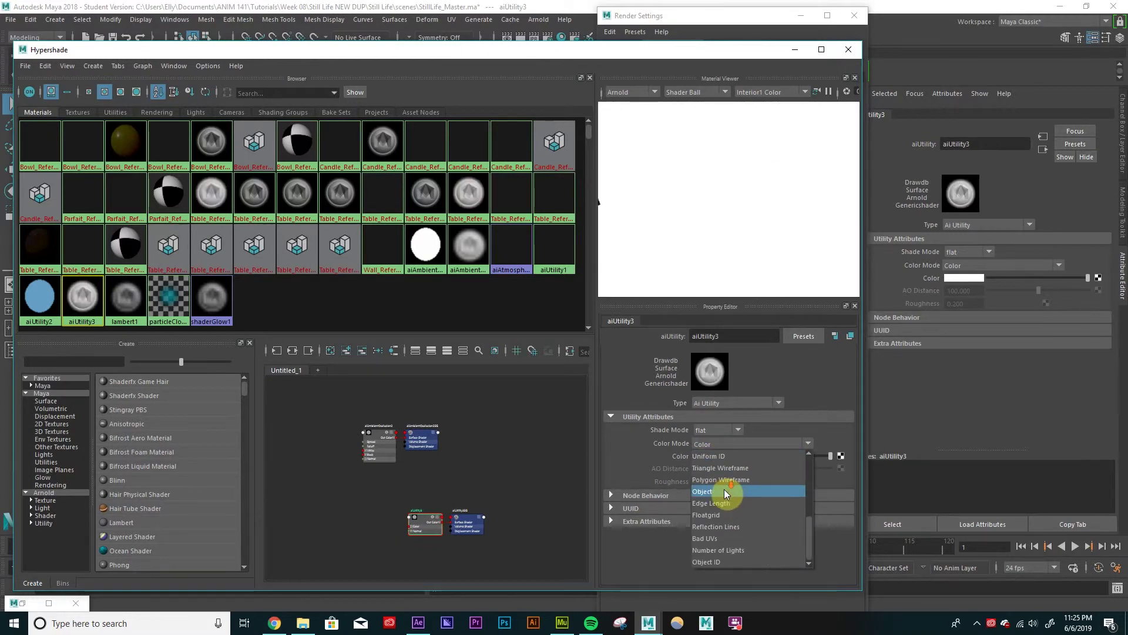
scroll(725, 552, "down", 5)
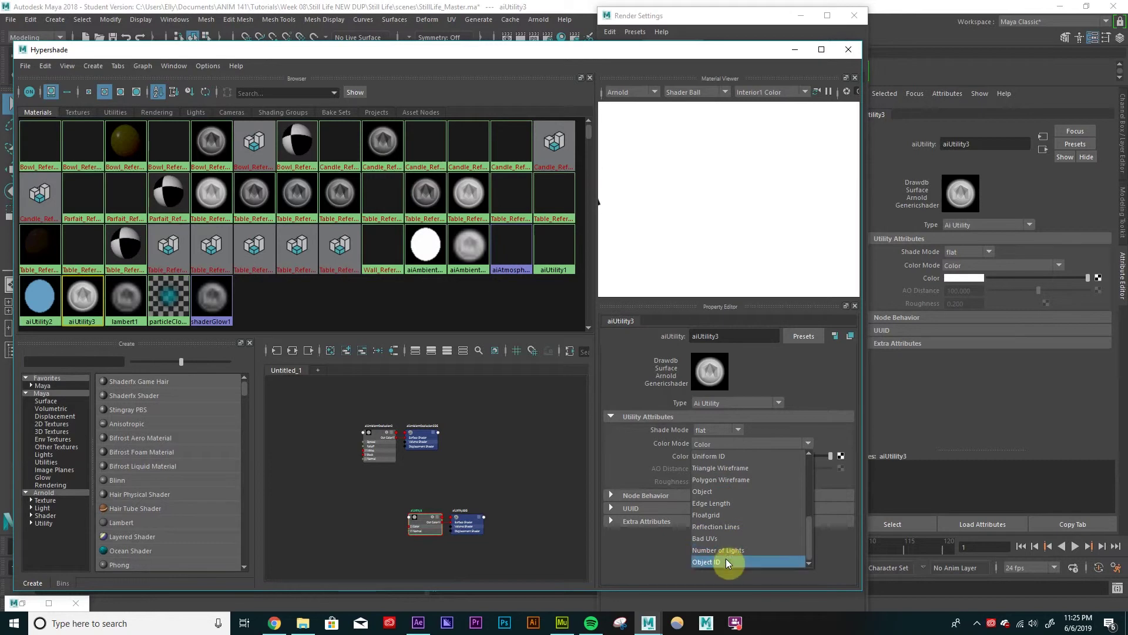
left_click(725, 560)
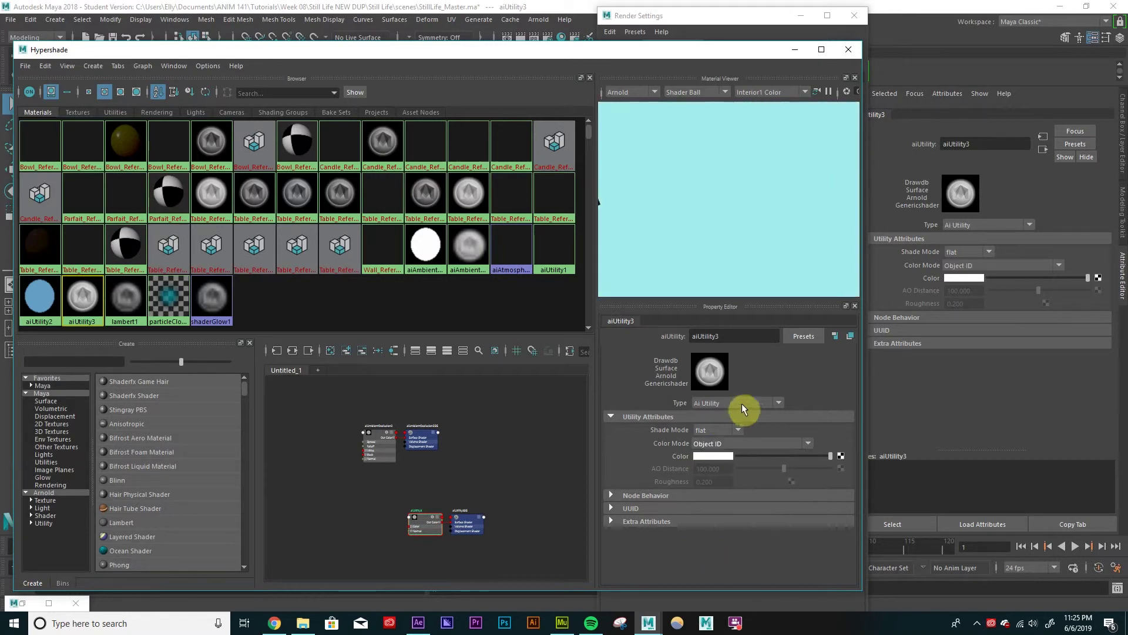
left_click(721, 456)
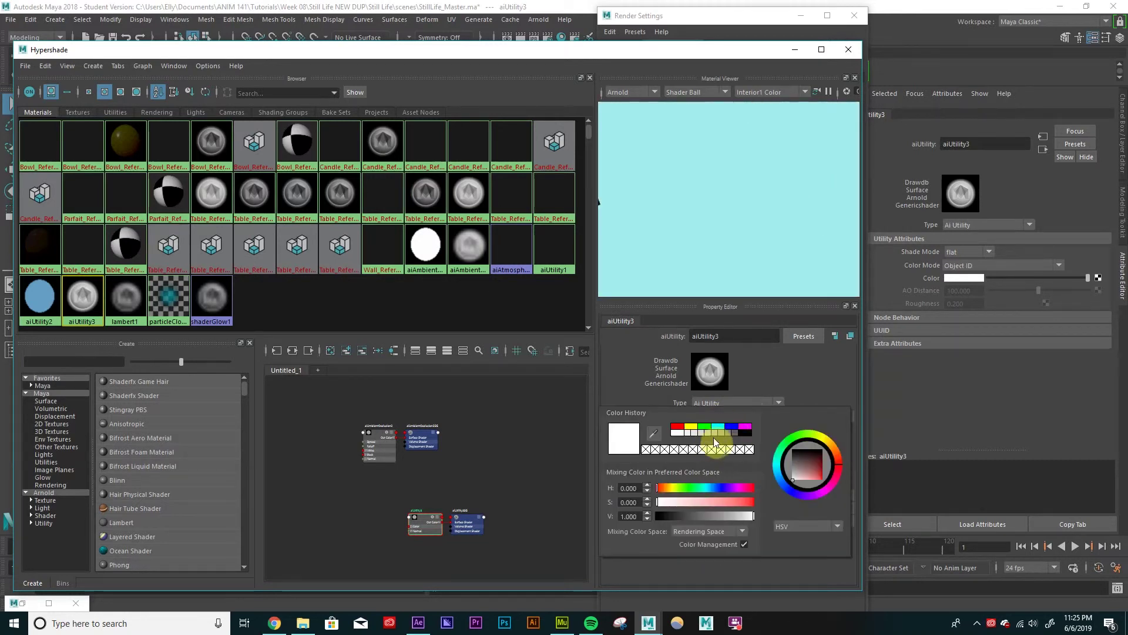
left_click(731, 426)
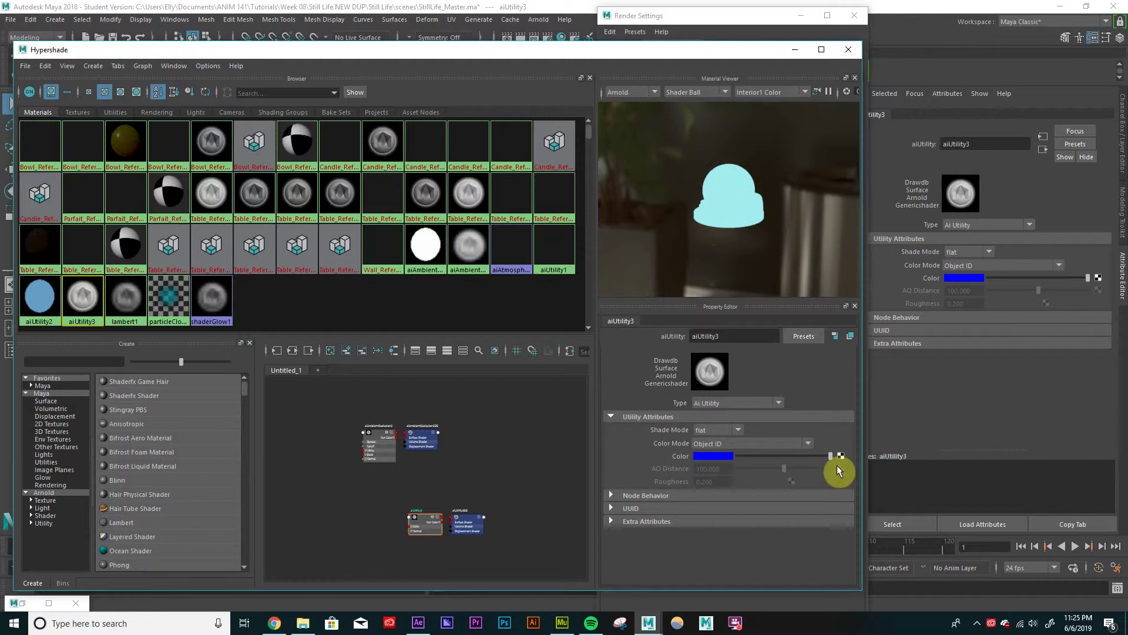
left_click_drag(826, 457, 861, 462)
left_click(721, 456)
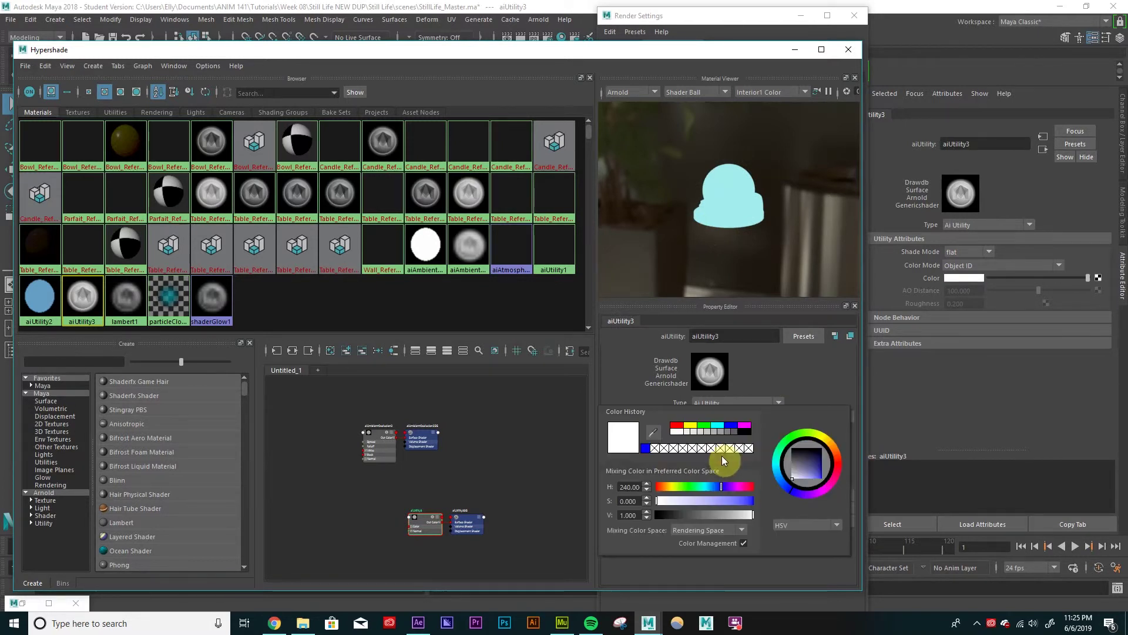
left_click(647, 449)
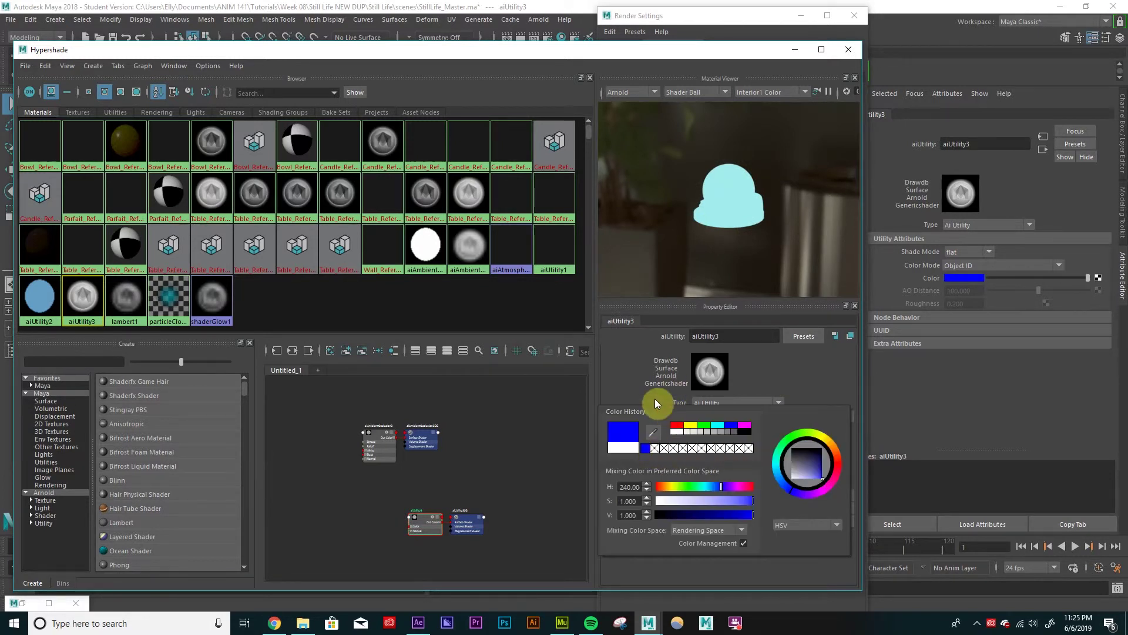
Step: Select the aiUtility3 node and its aiUtility3SG shading group in the graph, then deselect them
left_click(521, 517)
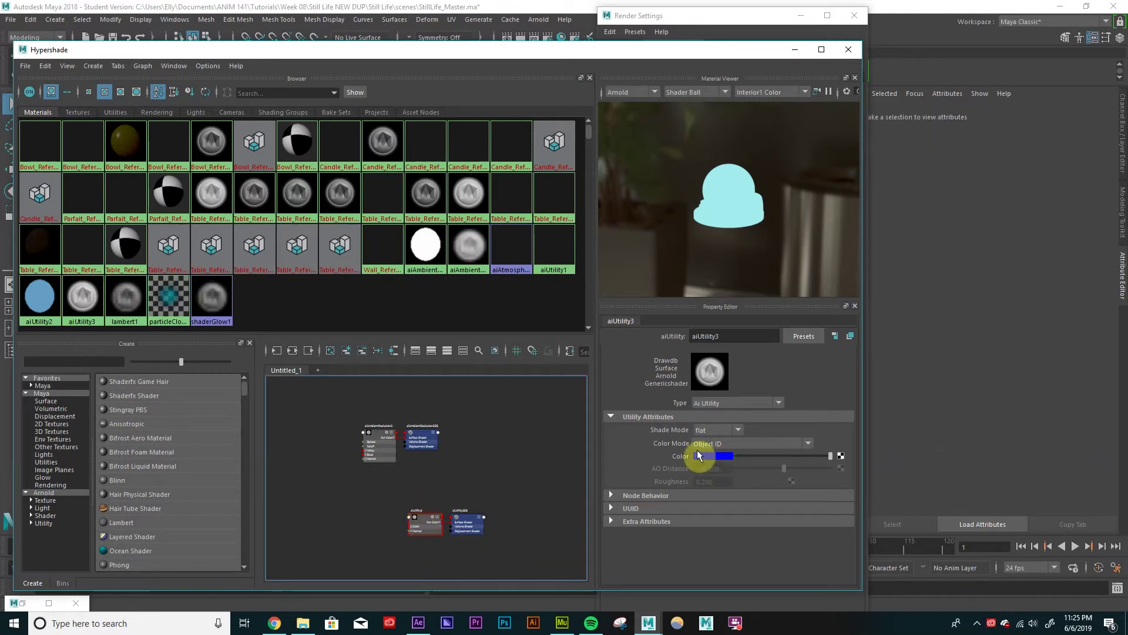
left_click(425, 521)
left_click(464, 517)
left_click(495, 509)
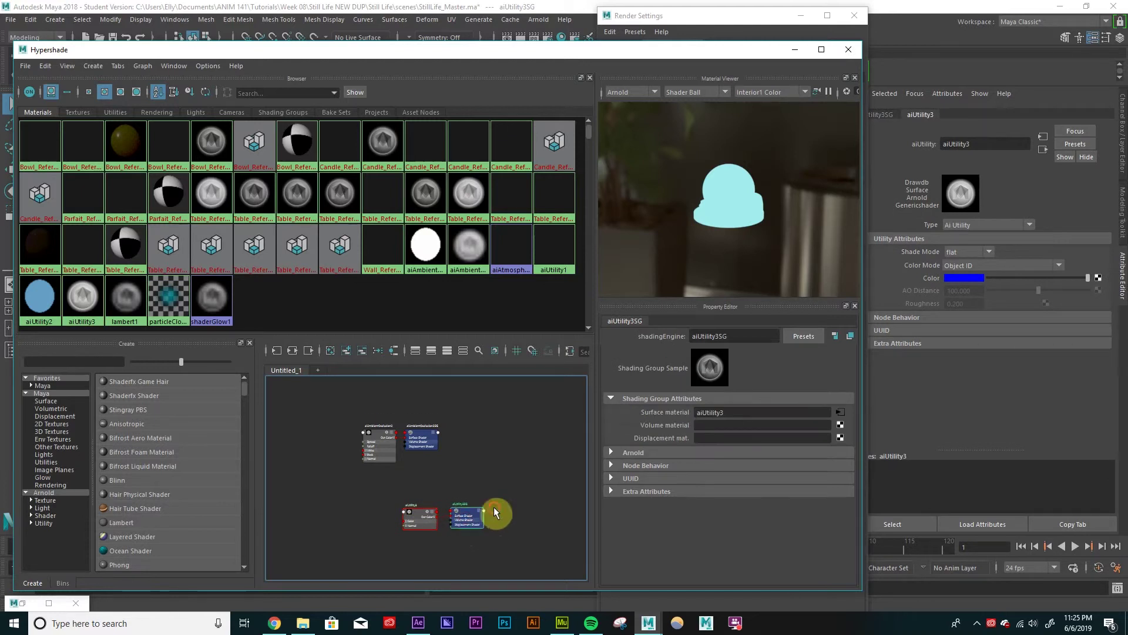
Step: Open the Object_ID AOV node in Render Settings and drop aiUtility3 onto its Default Shader field
left_click(420, 517)
left_click(658, 16)
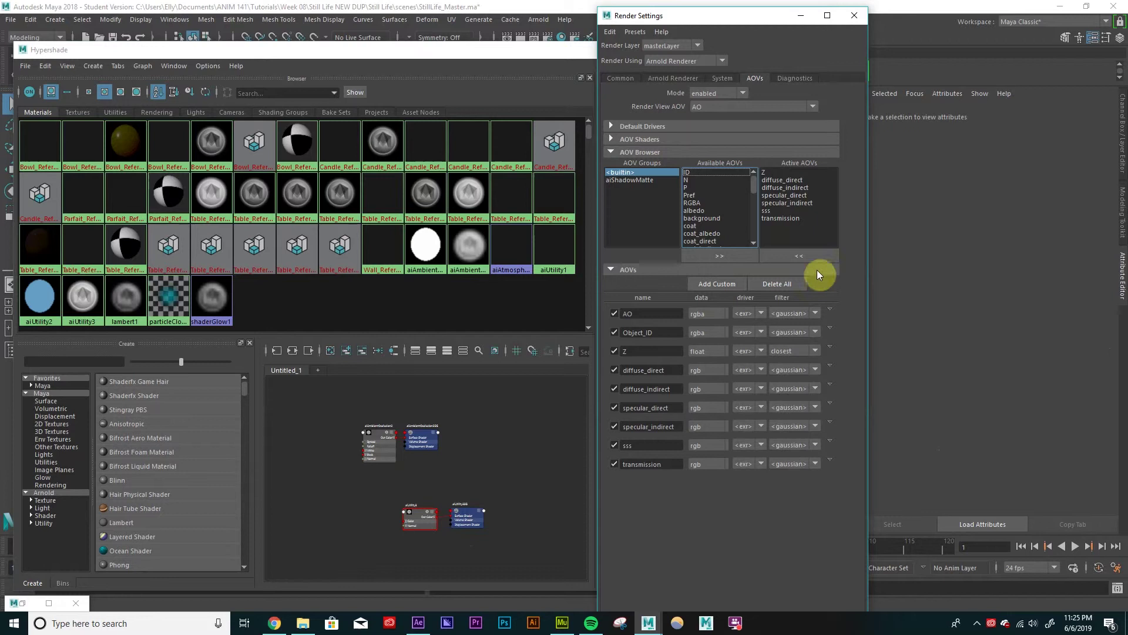
left_click(831, 326)
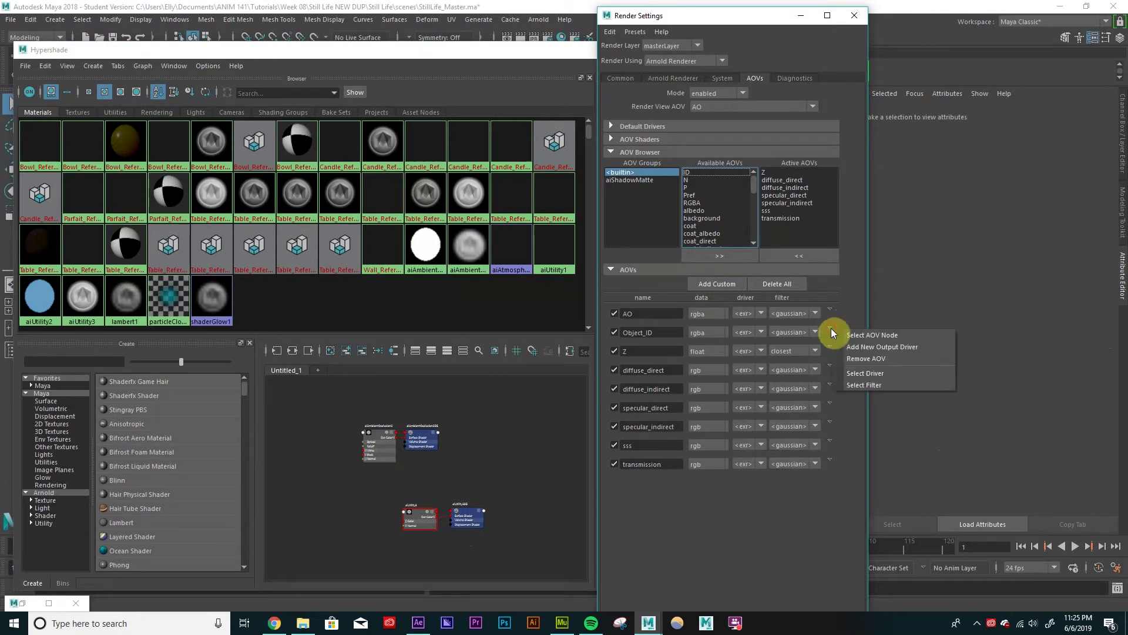
left_click(868, 334)
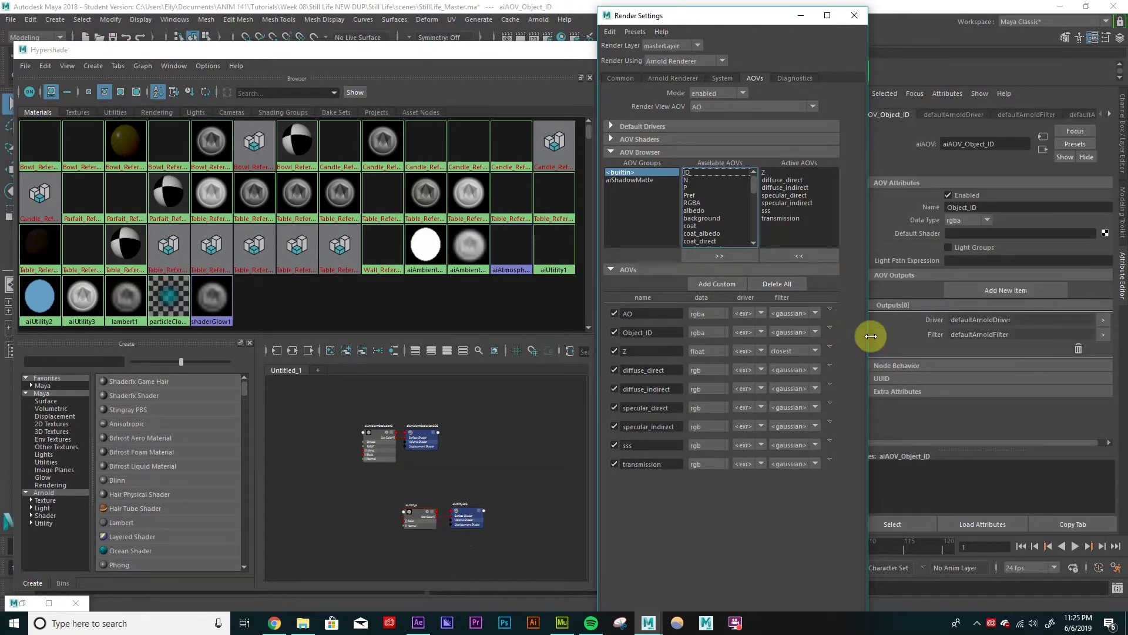
left_click(421, 517)
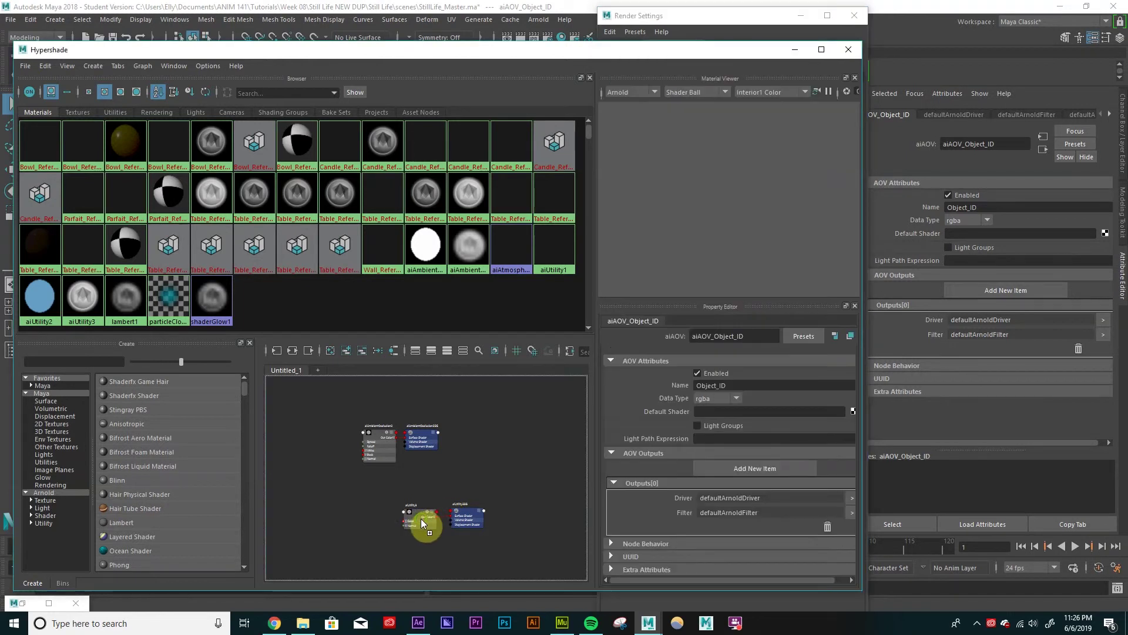
middle_click_drag(1091, 239, 1110, 237)
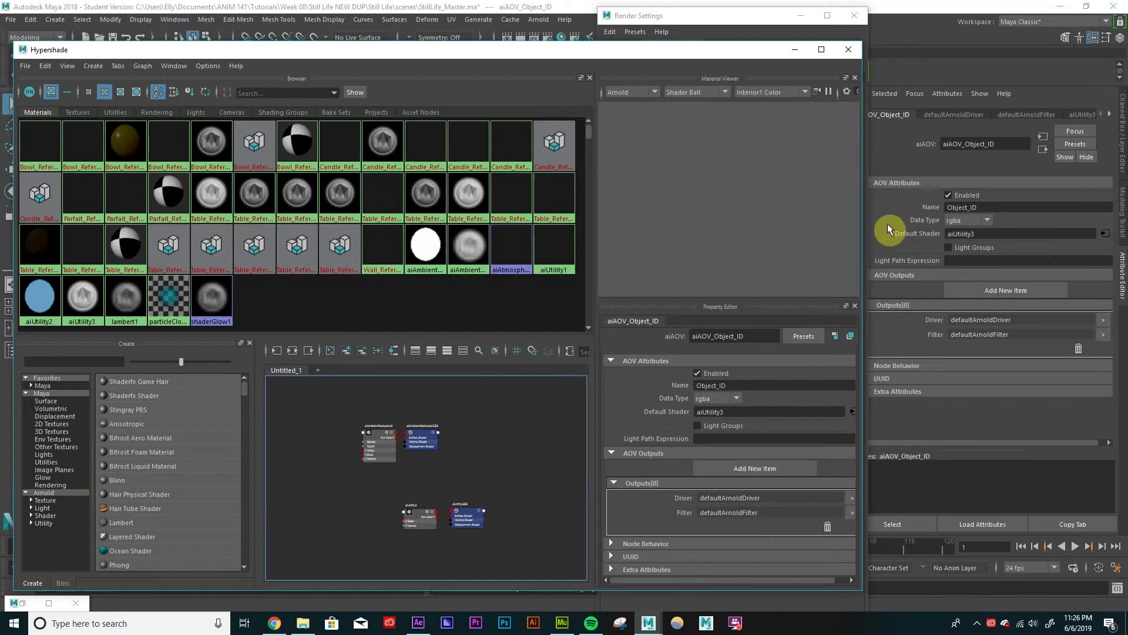
Step: Close Hypershade and render the scene with Arnold > Render
left_click(847, 52)
left_click(539, 19)
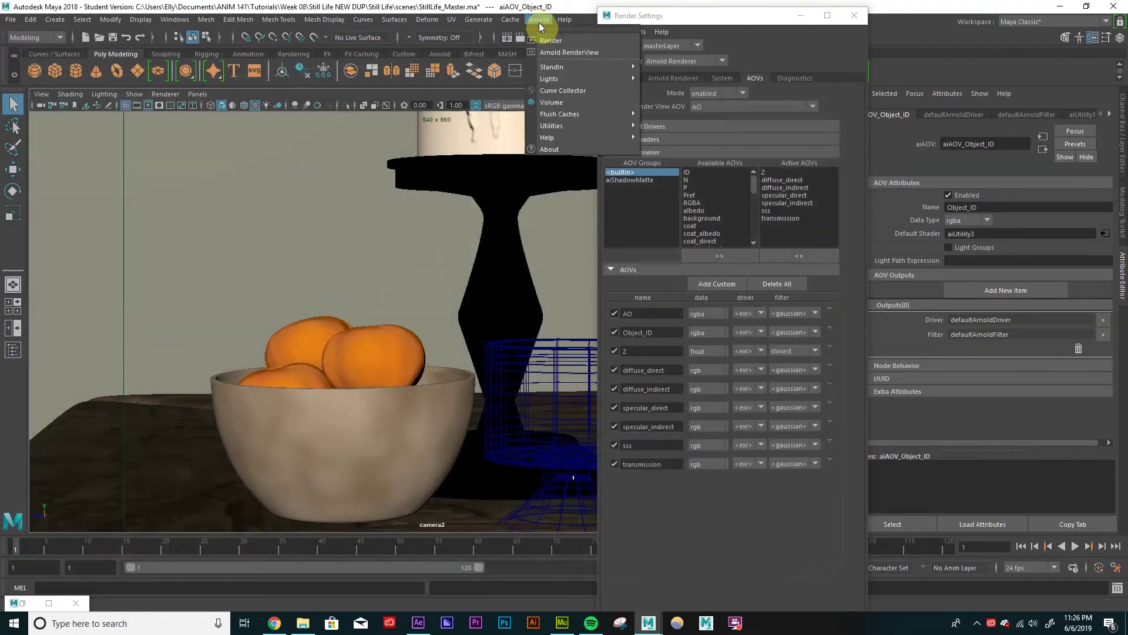
left_click(546, 43)
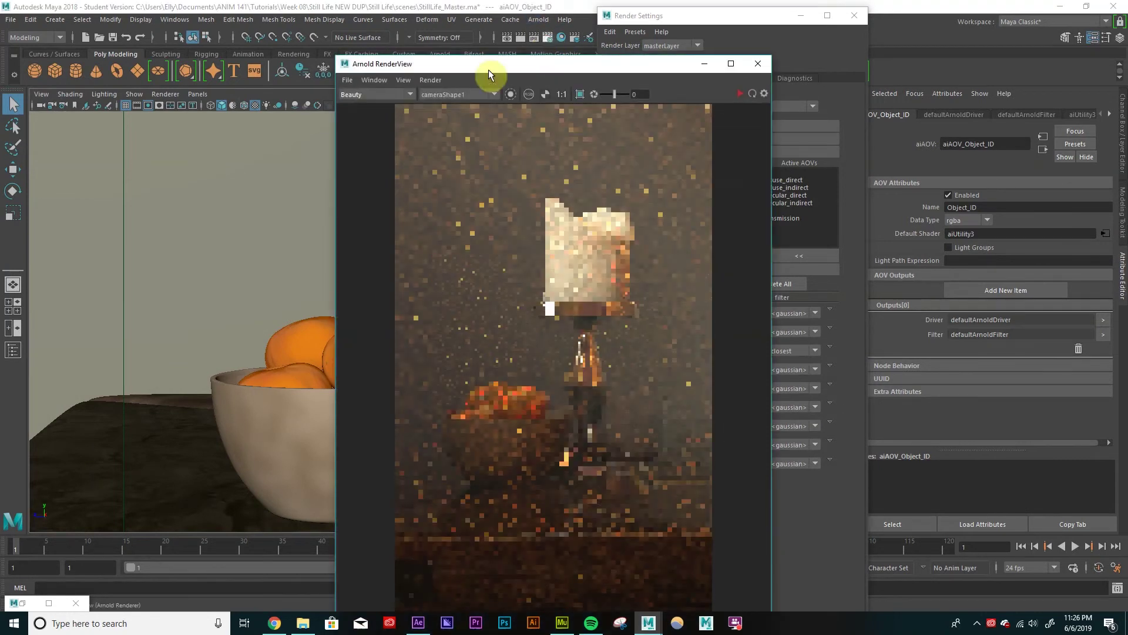
Step: Switch the RenderView display to AO, then Object_ID, then back to Beauty
left_click(408, 92)
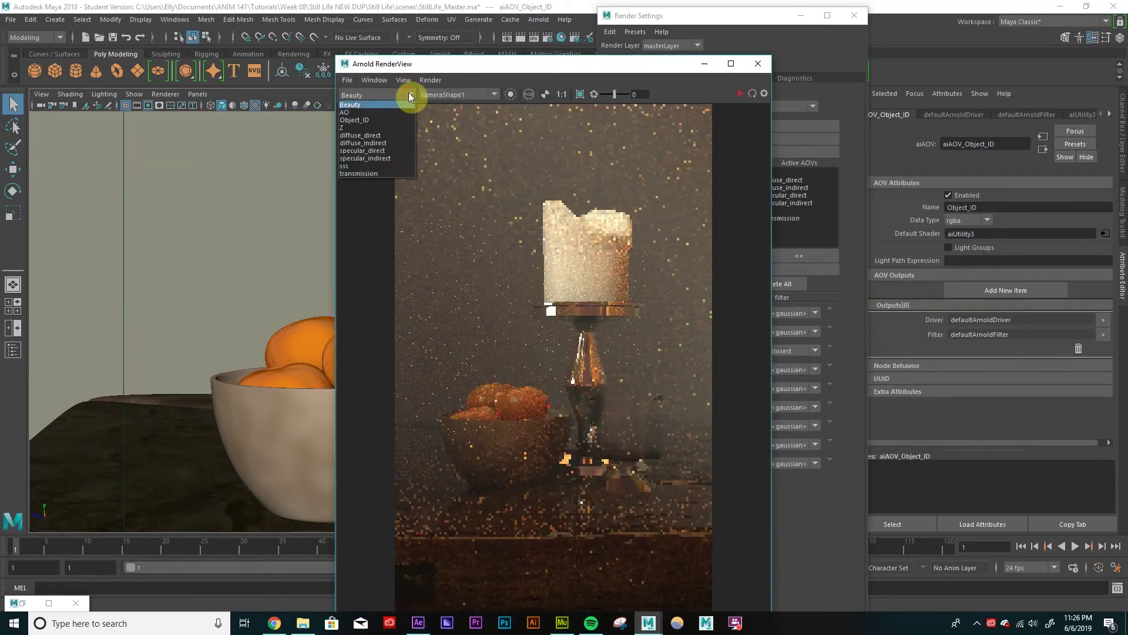
left_click(372, 112)
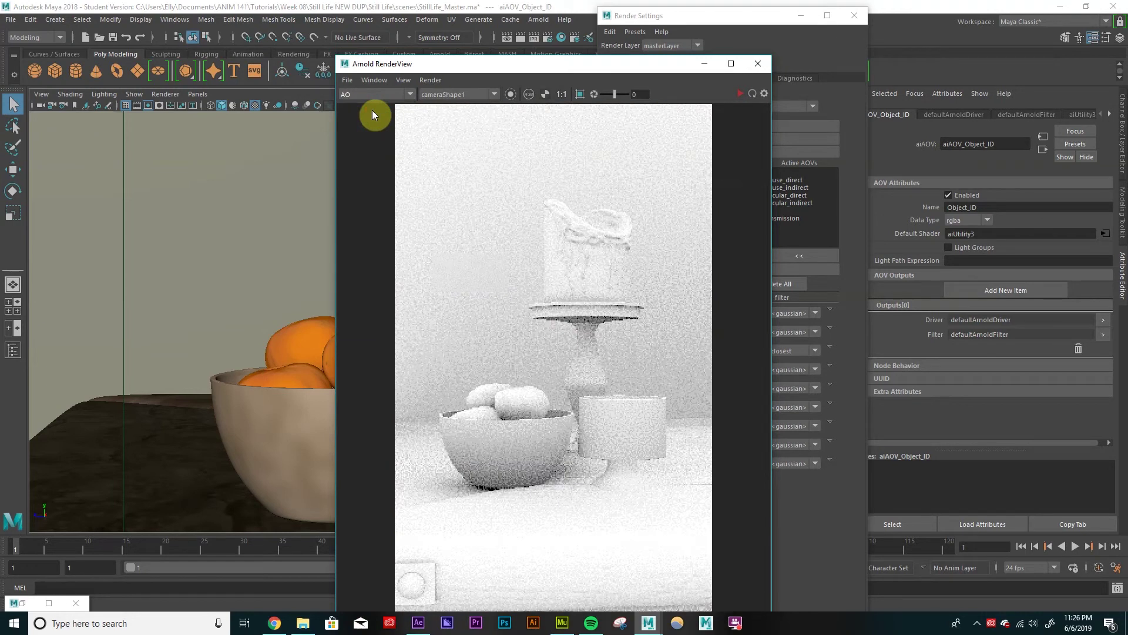
left_click(402, 96)
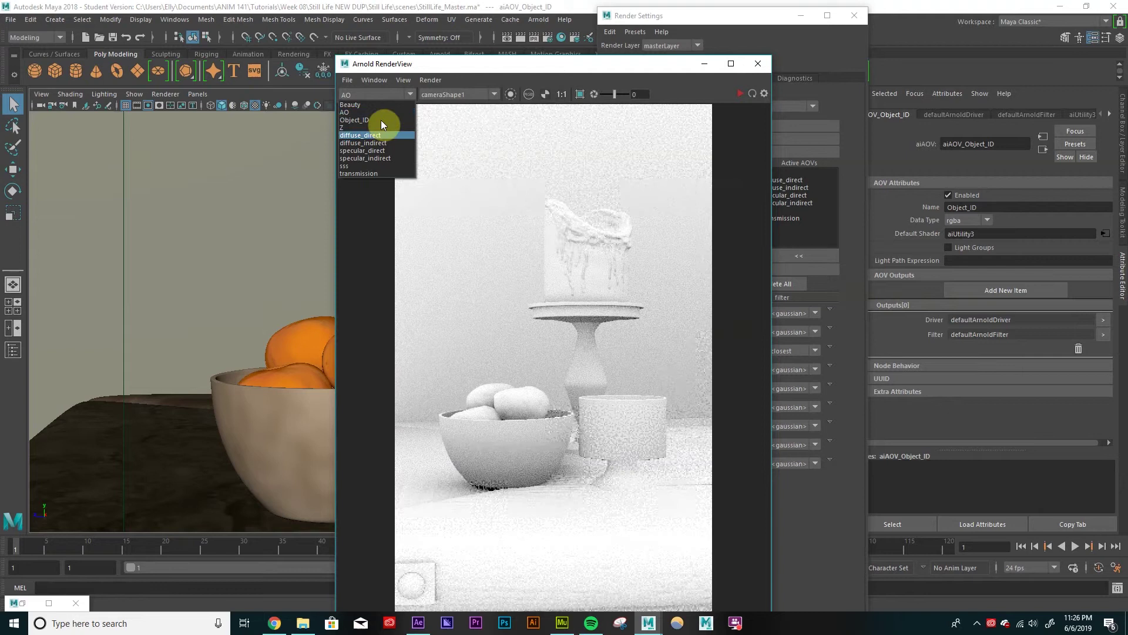
left_click(380, 120)
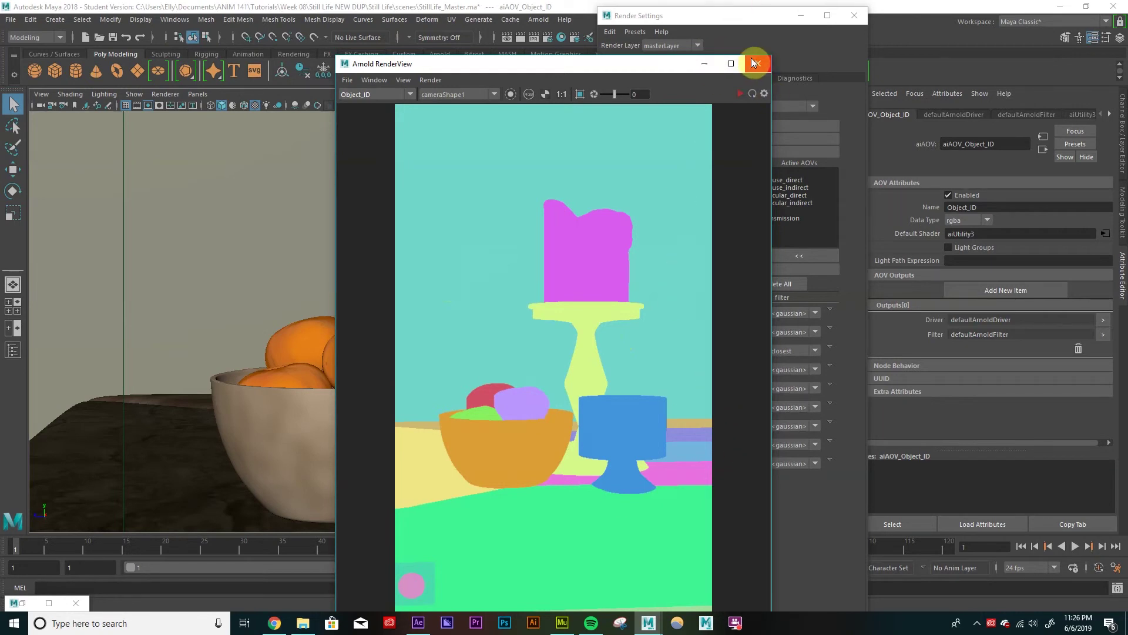
left_click(408, 93)
left_click(392, 105)
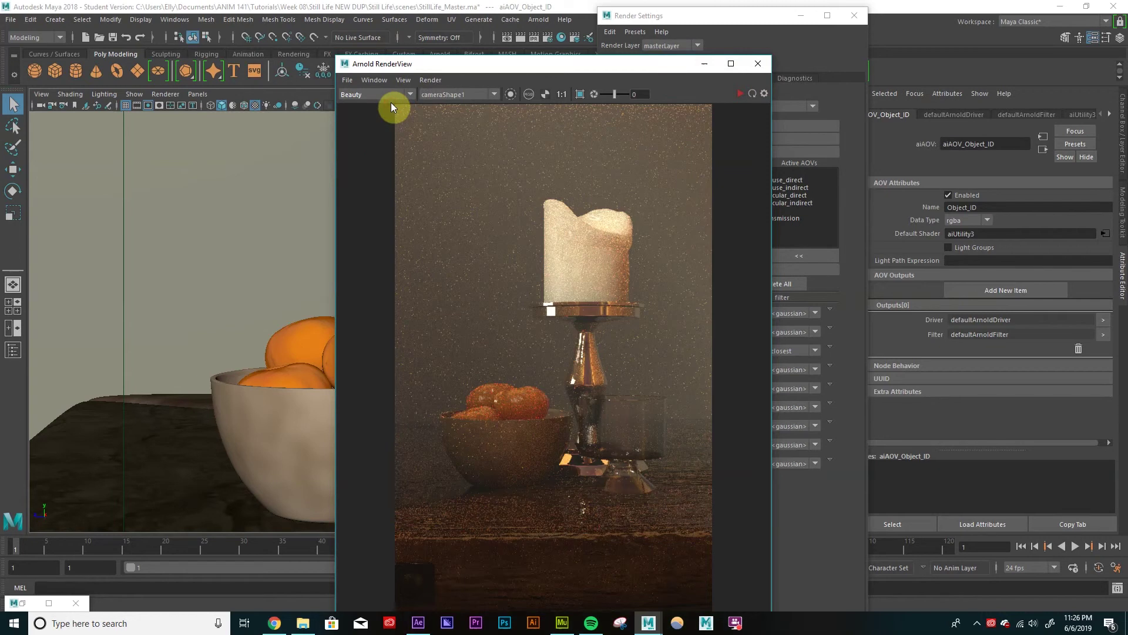
Step: Close Arnold RenderView and start a new custom AOV from the Render Settings AOVs tab
left_click(757, 63)
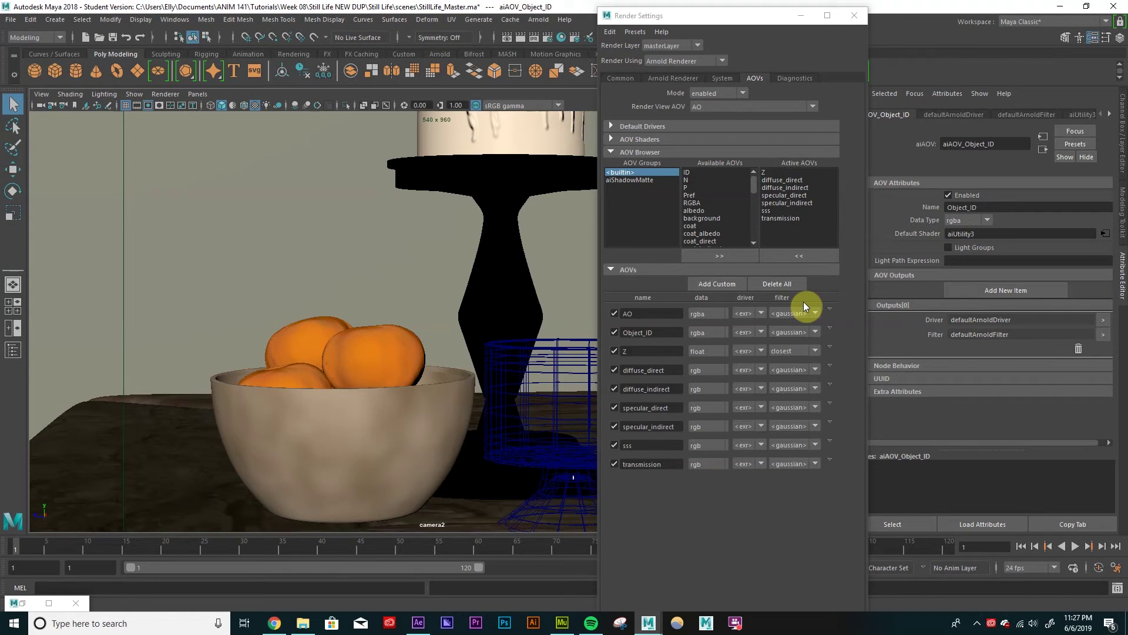
left_click(718, 283)
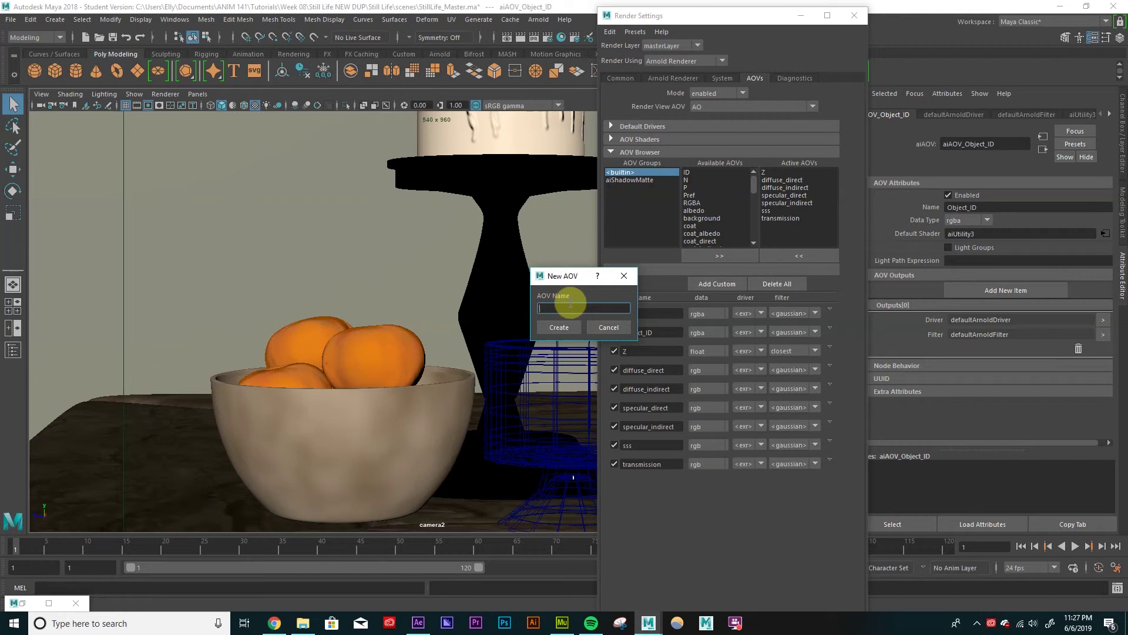
Step: Create custom AOVs named RGBA_lightgrp1 and RGBA_lightgrp2, copying the name for reuse
type("GBA_lightgrp1")
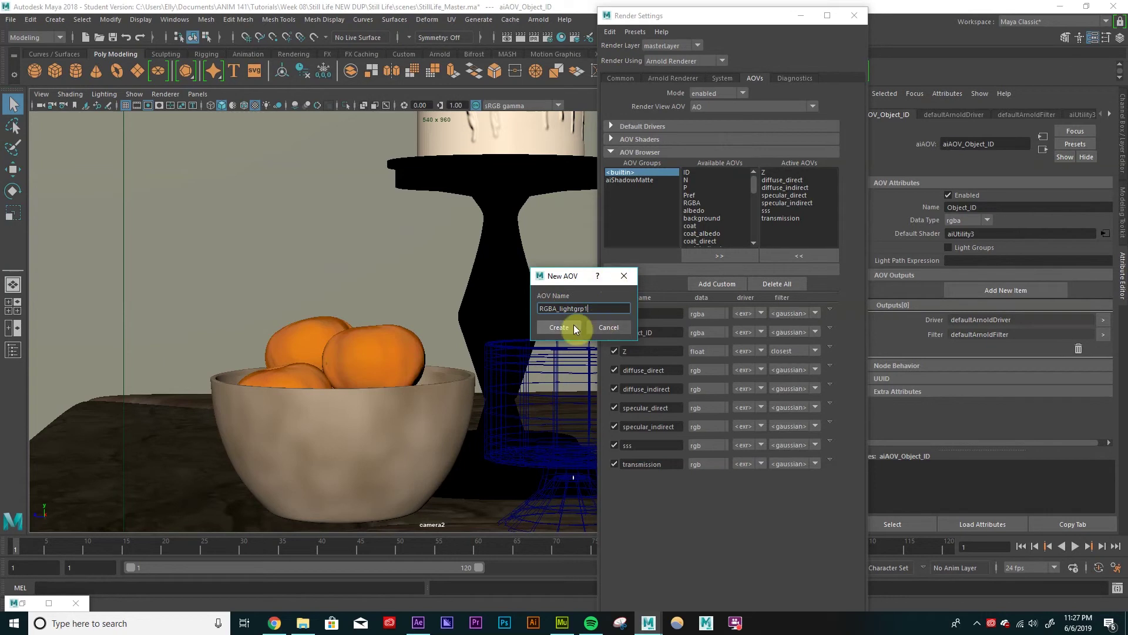
double_click(591, 308)
key("ctrl+c")
left_click(571, 327)
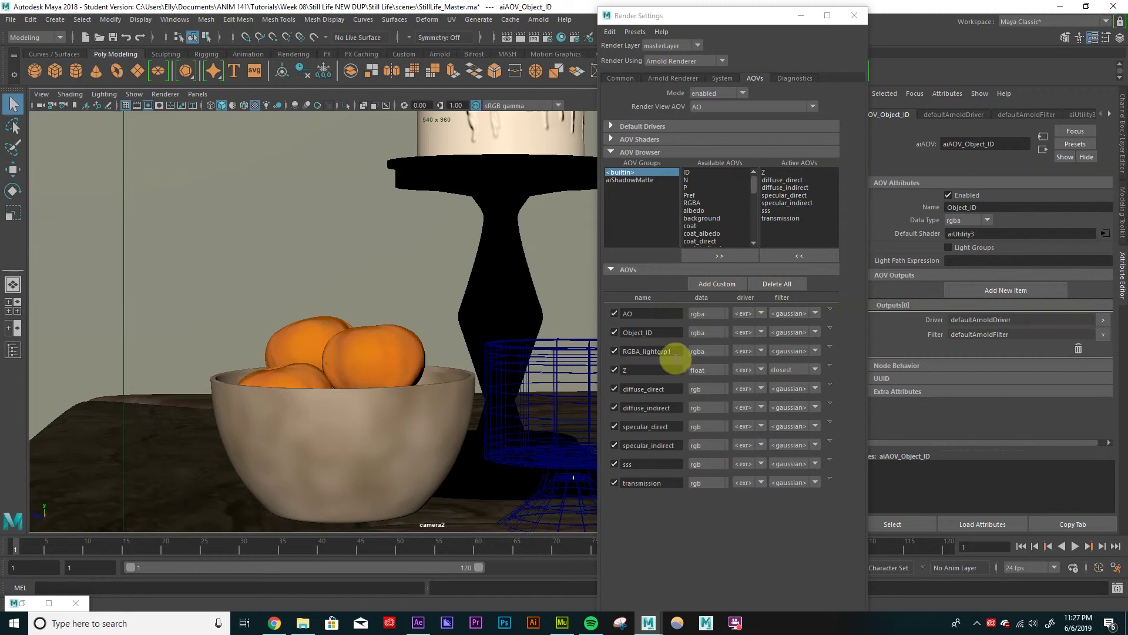
left_click(716, 284)
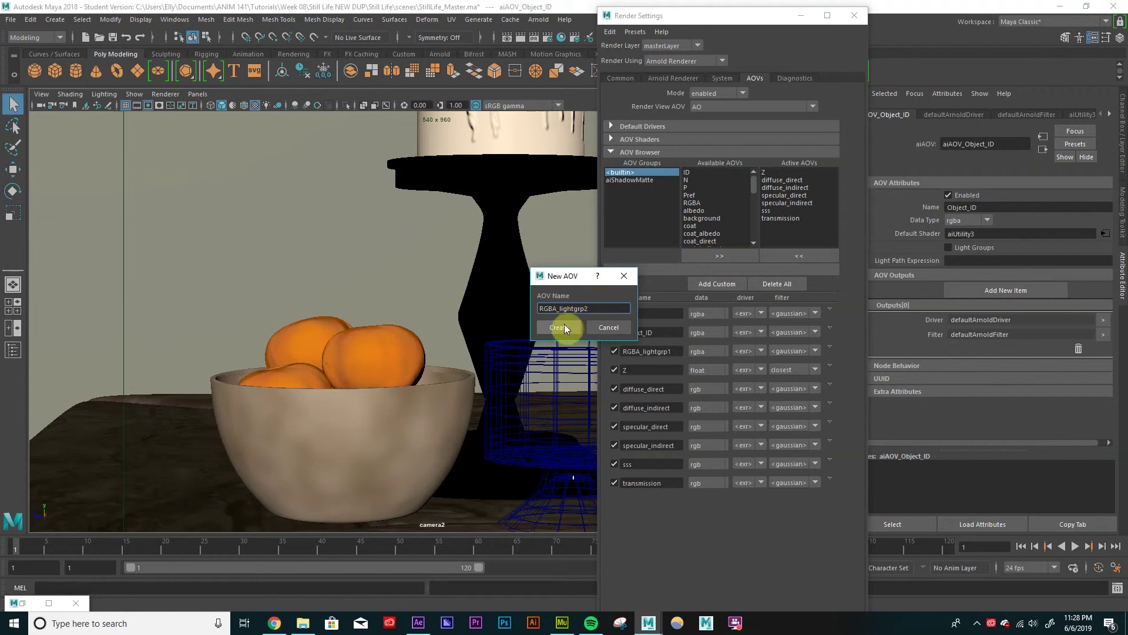
type("2")
left_click(563, 327)
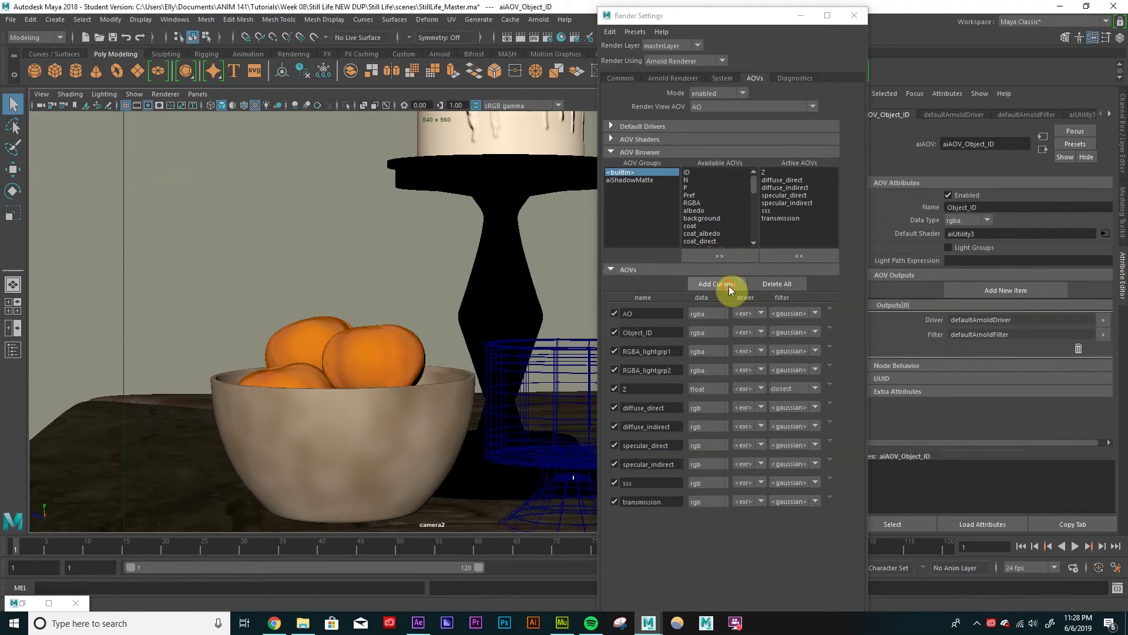
Step: Add the RGBA_lightgrp3 and RGBA_lightgrp4 custom AOVs
left_click(724, 283)
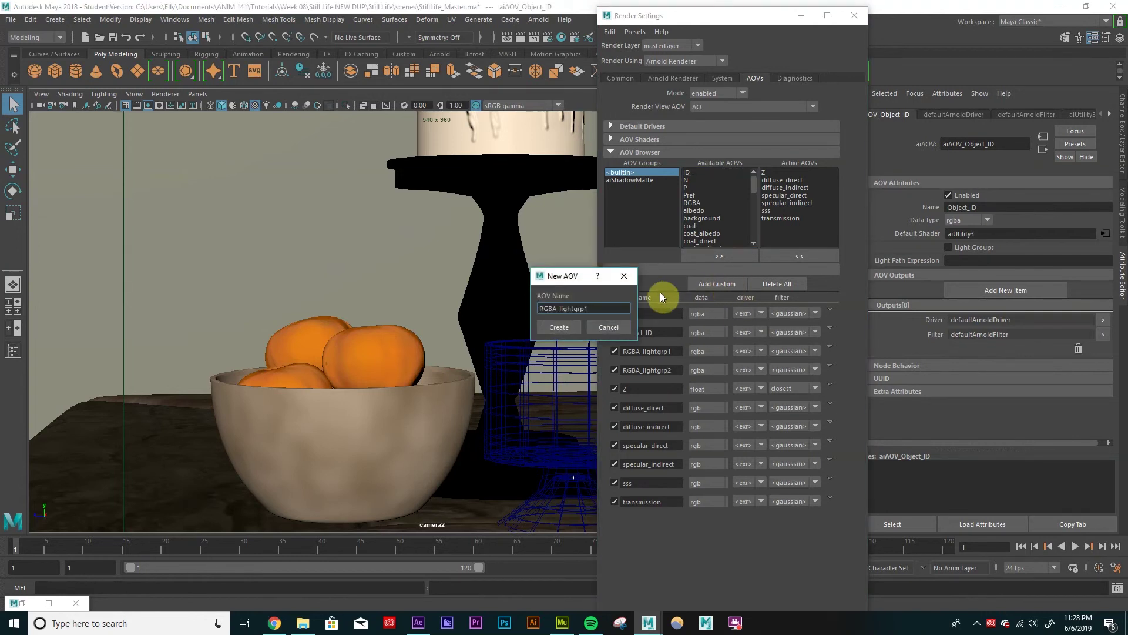
key("BackSpace")
type("3")
key("Return")
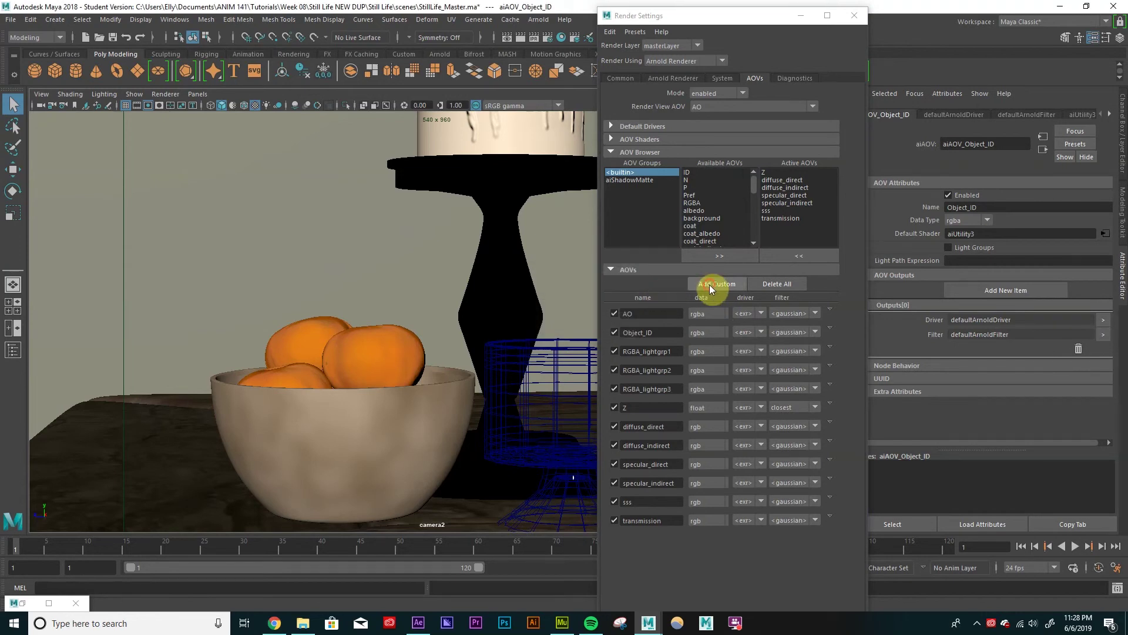
left_click(710, 284)
key("ctrl+v")
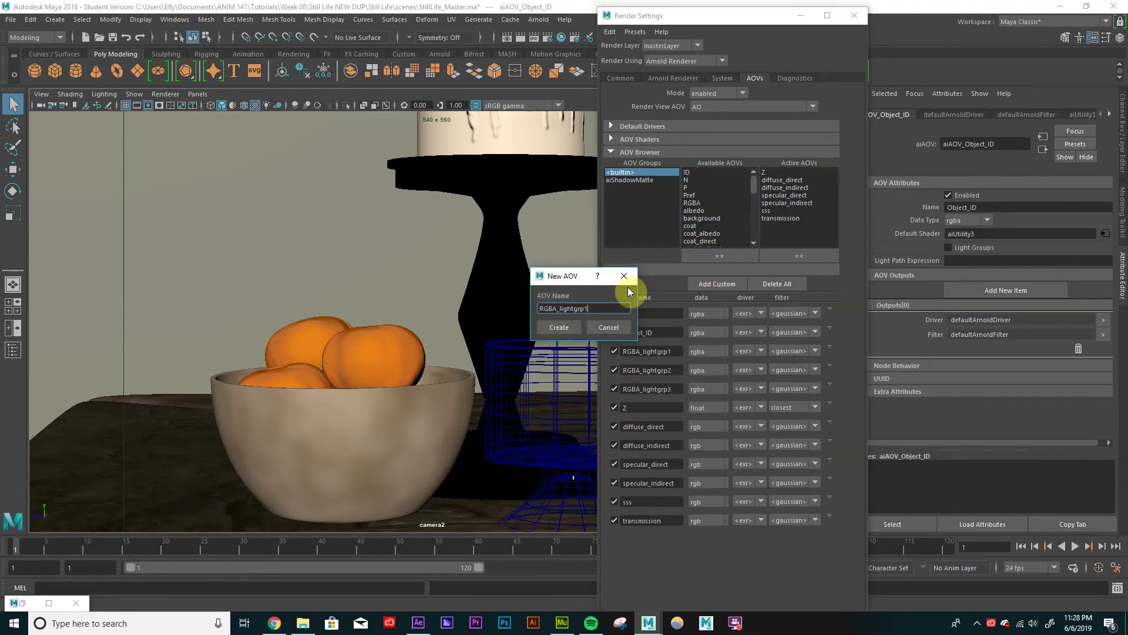
key("BackSpace")
type("4")
key("Return")
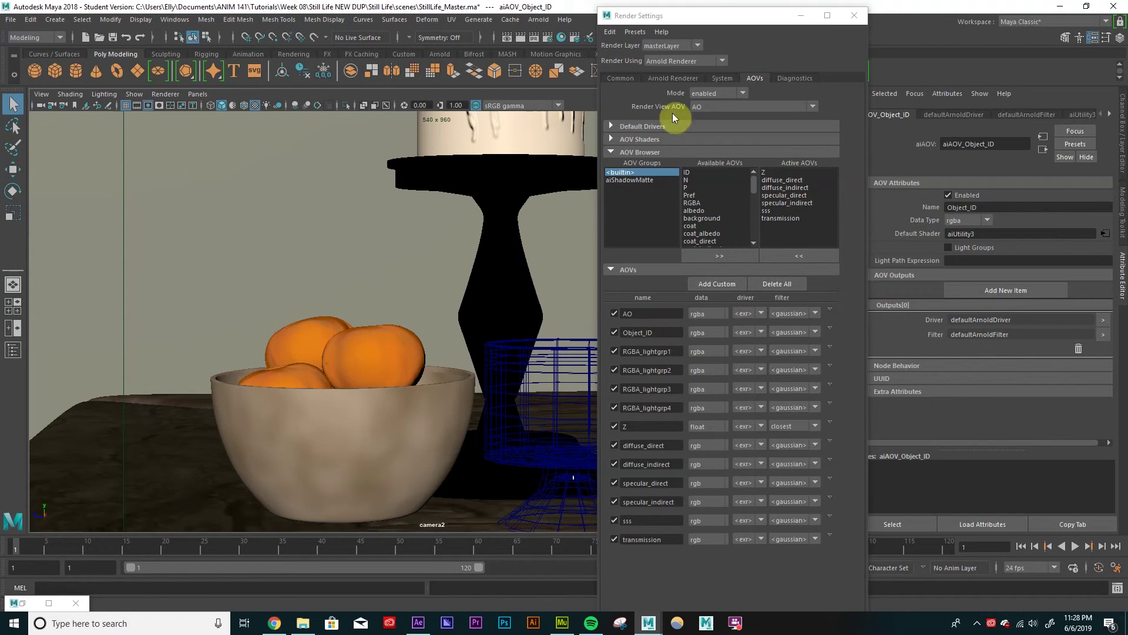
Step: Open the Outliner and set Key_Light's Arnold AOV Light Group to lightgrp1
left_click_drag(696, 21, 633, 29)
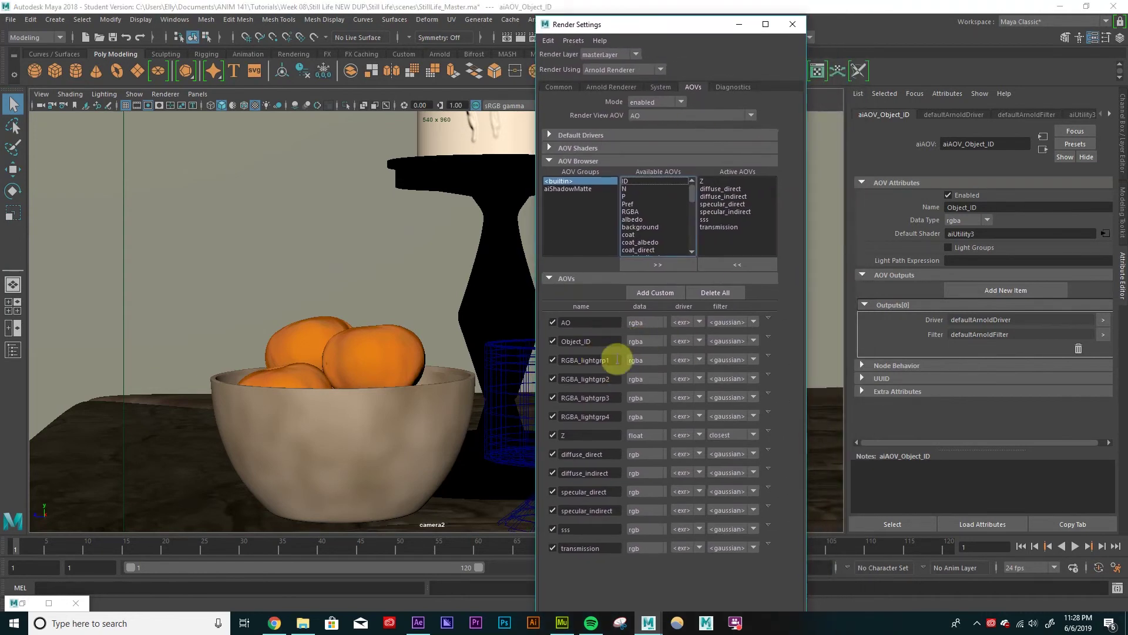
left_click_drag(617, 360, 581, 361)
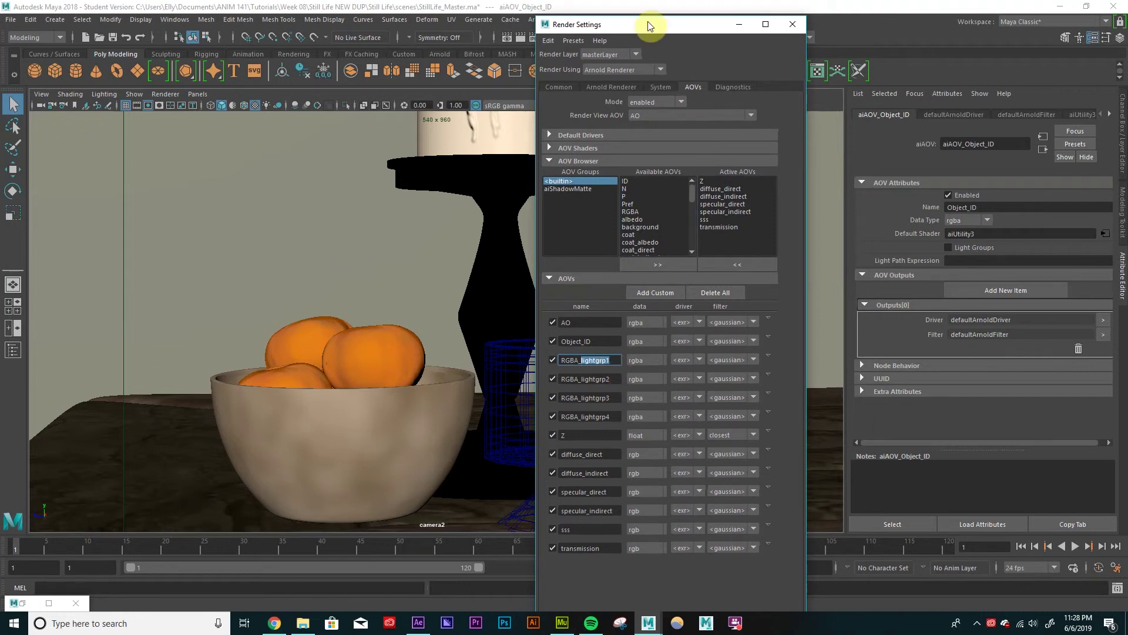
left_click(174, 20)
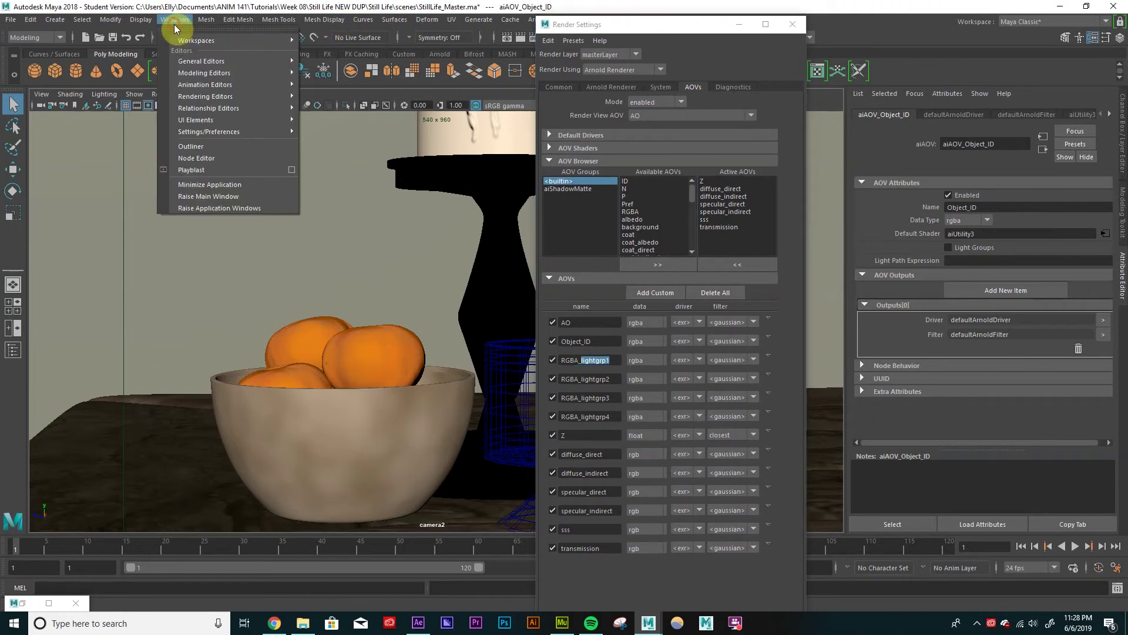
left_click(196, 145)
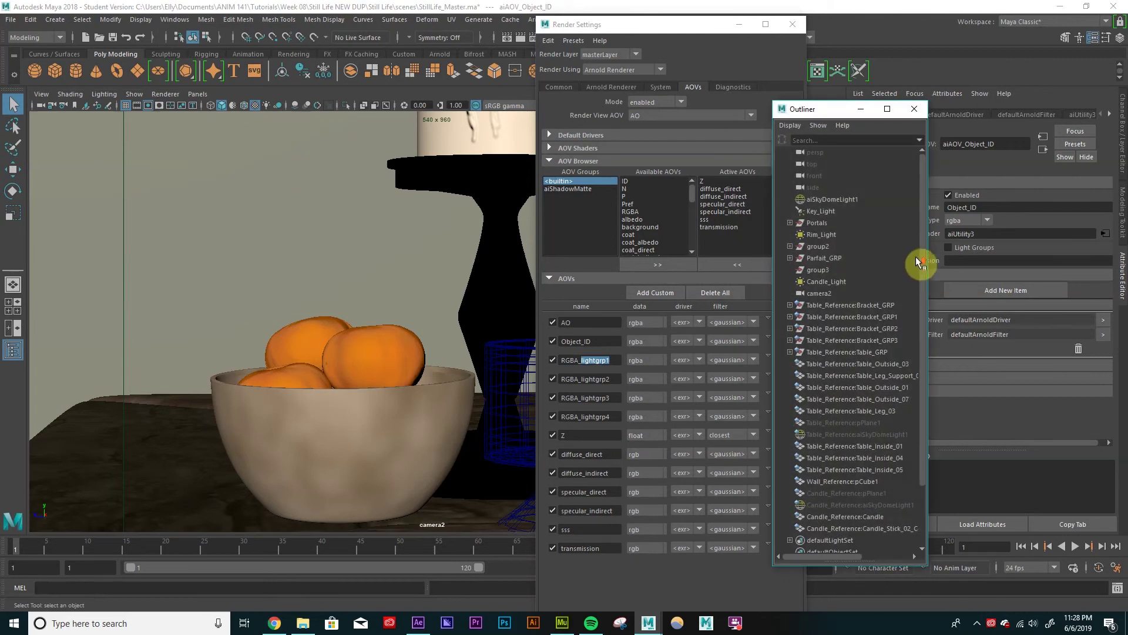
left_click(840, 210)
left_click_drag(846, 108, 714, 110)
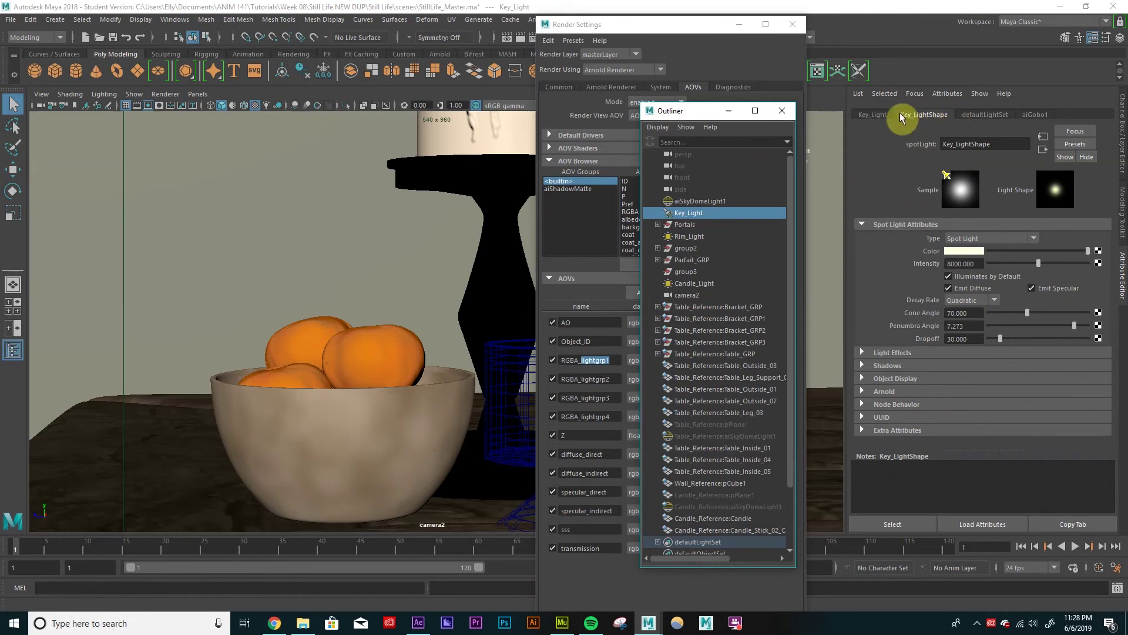
left_click(899, 392)
scroll(911, 397, "down", 5)
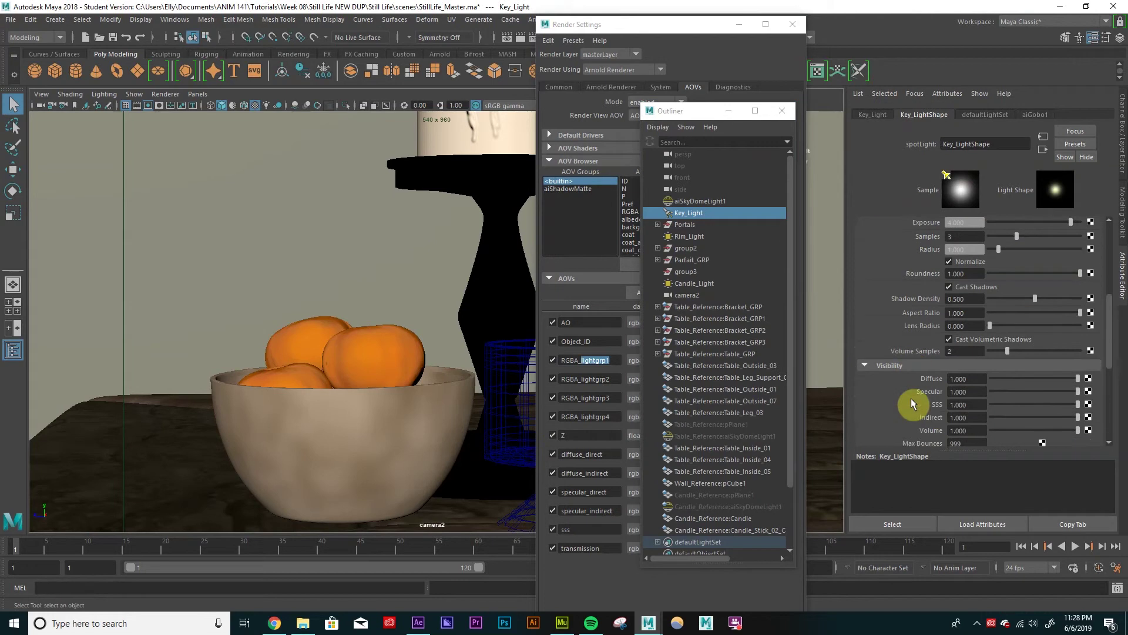
scroll(911, 397, "down", 4)
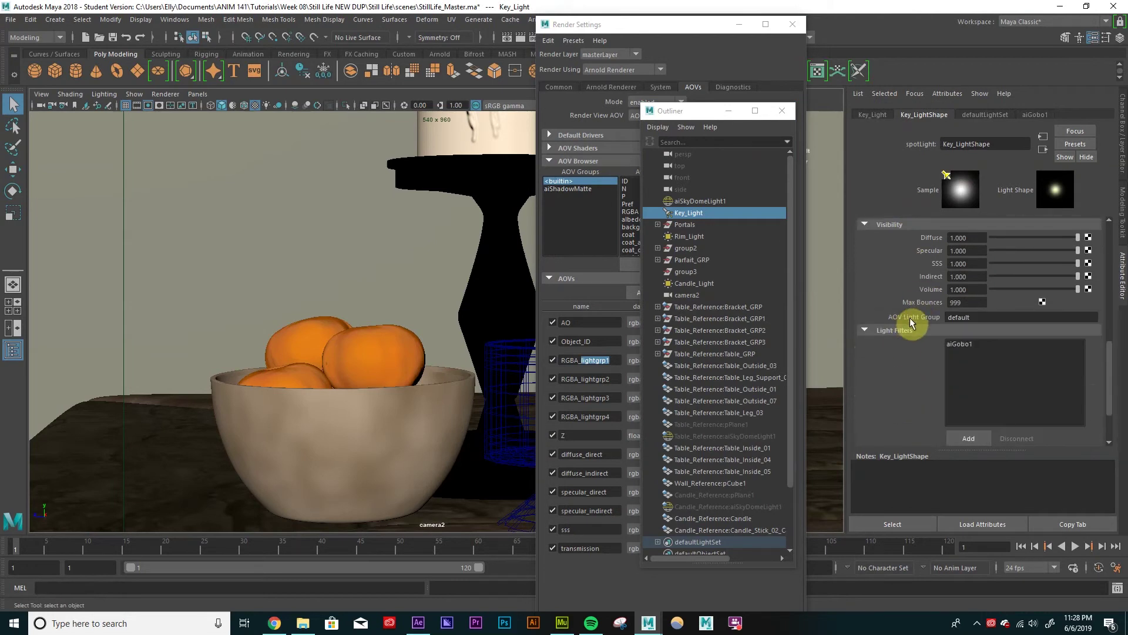
double_click(975, 318)
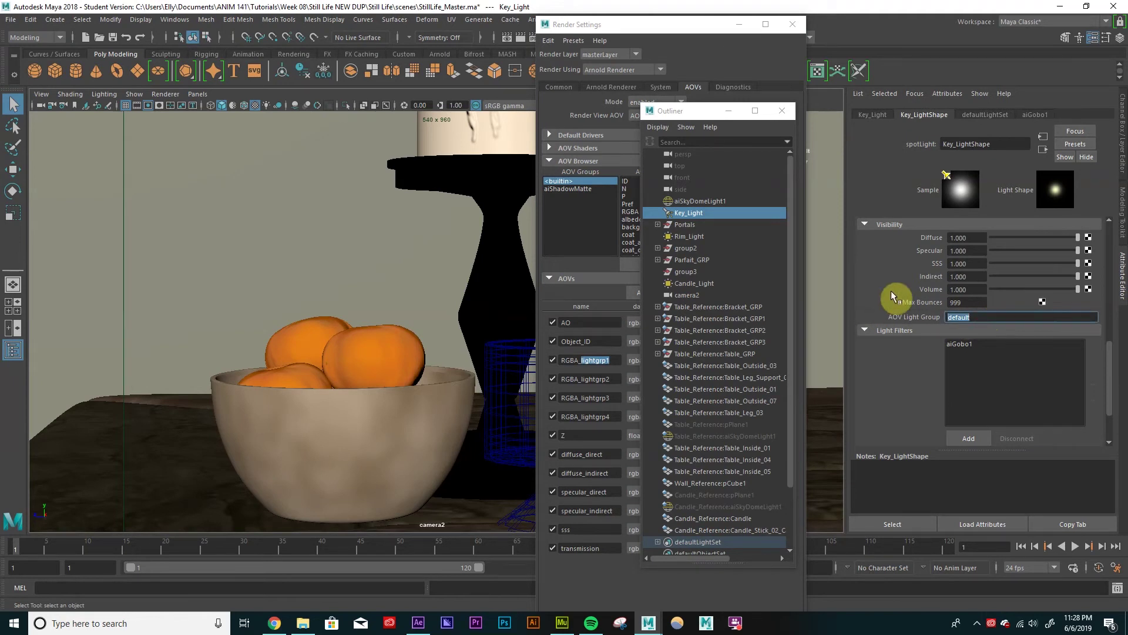
type("lightgrp1")
Step: Set aiSkyDomeLight1's AOV Light Group to lightgrp2
left_click_drag(611, 376, 584, 388)
key("ctrl+c")
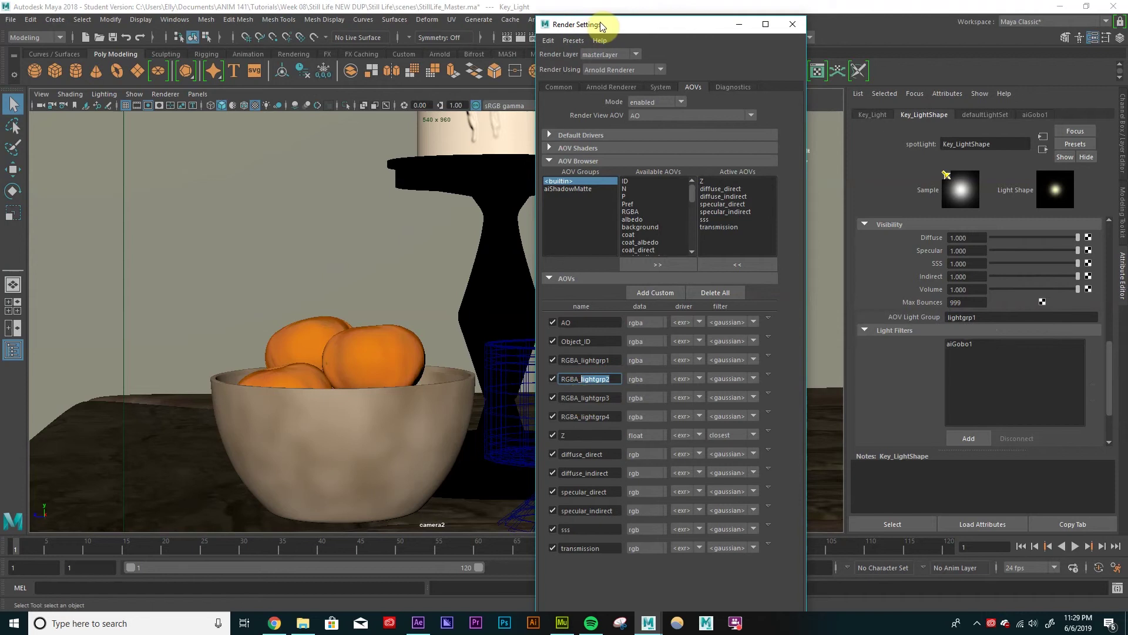
left_click_drag(632, 26, 541, 194)
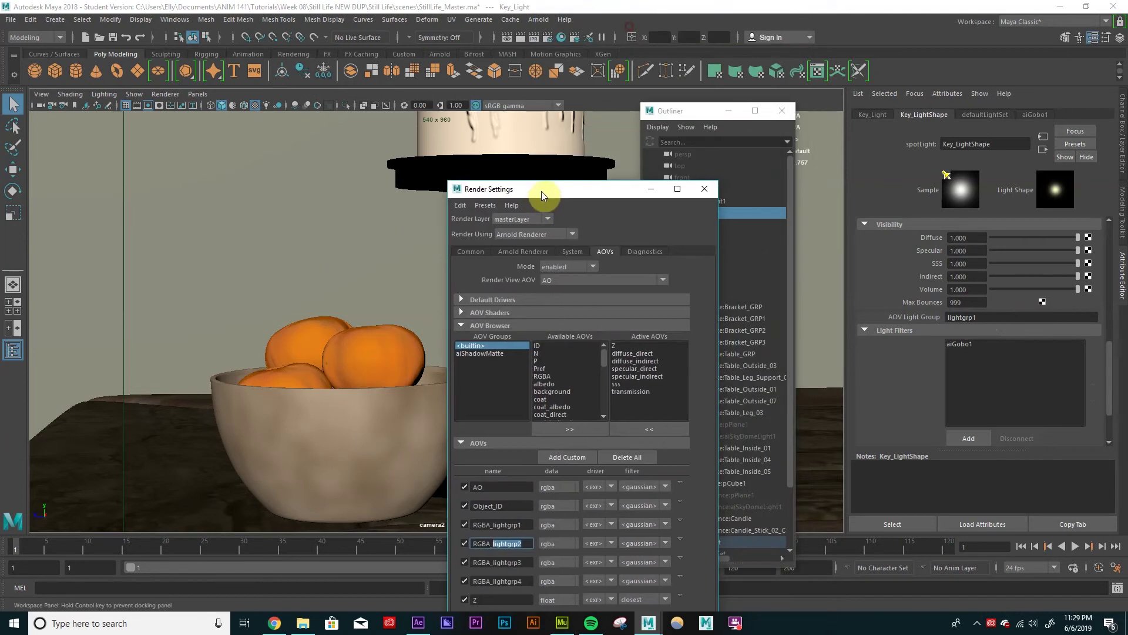
left_click(703, 111)
left_click(708, 200)
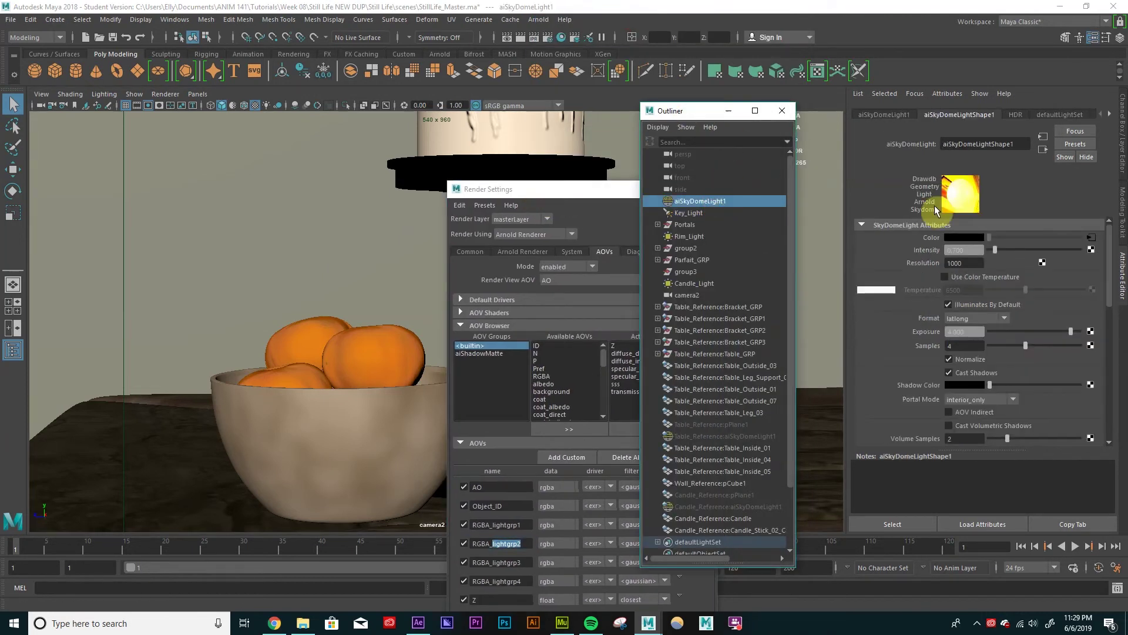
scroll(889, 315, "down", 10)
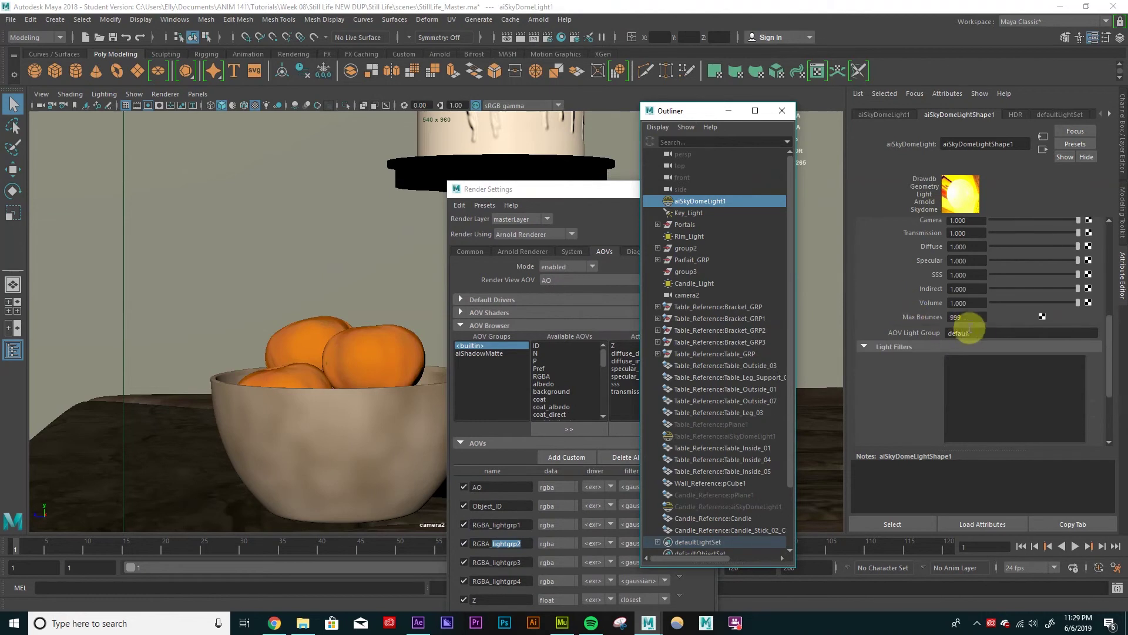
left_click(990, 333)
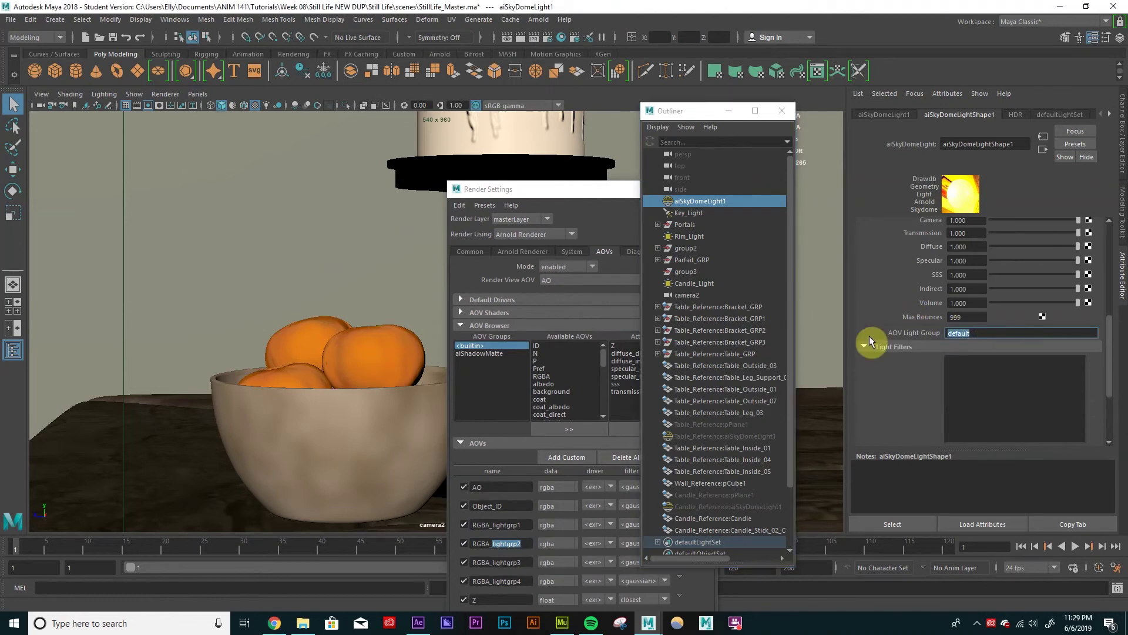
key("ctrl+v")
Step: Set Rim_Light's AOV Light Group to lightgrp3
left_click(522, 562)
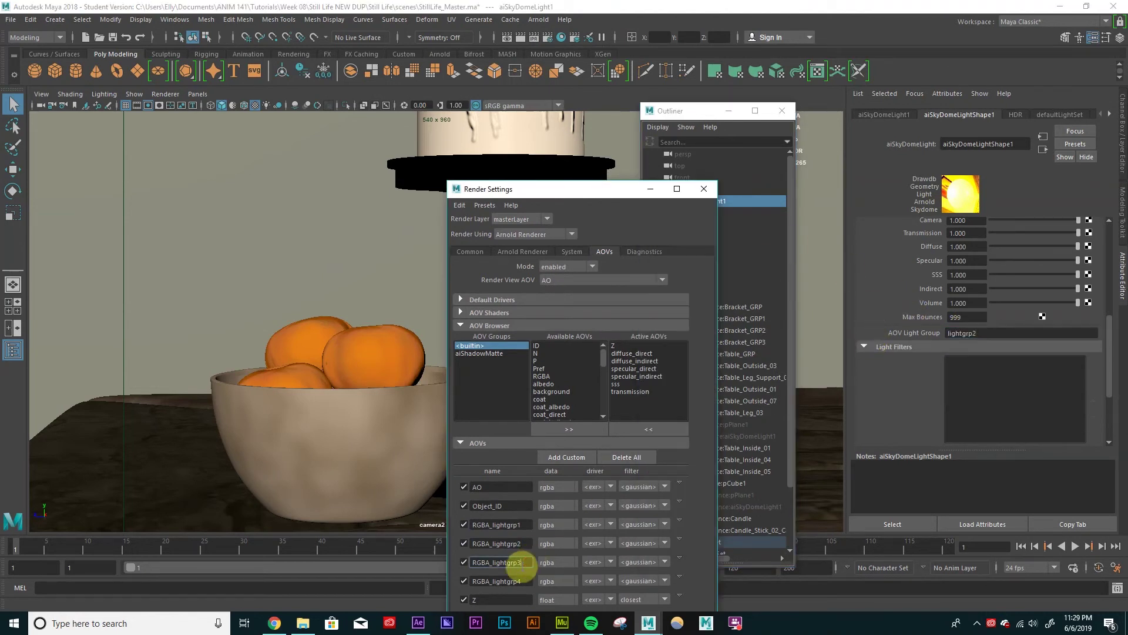
left_click_drag(522, 561, 497, 572)
key("ctrl+c")
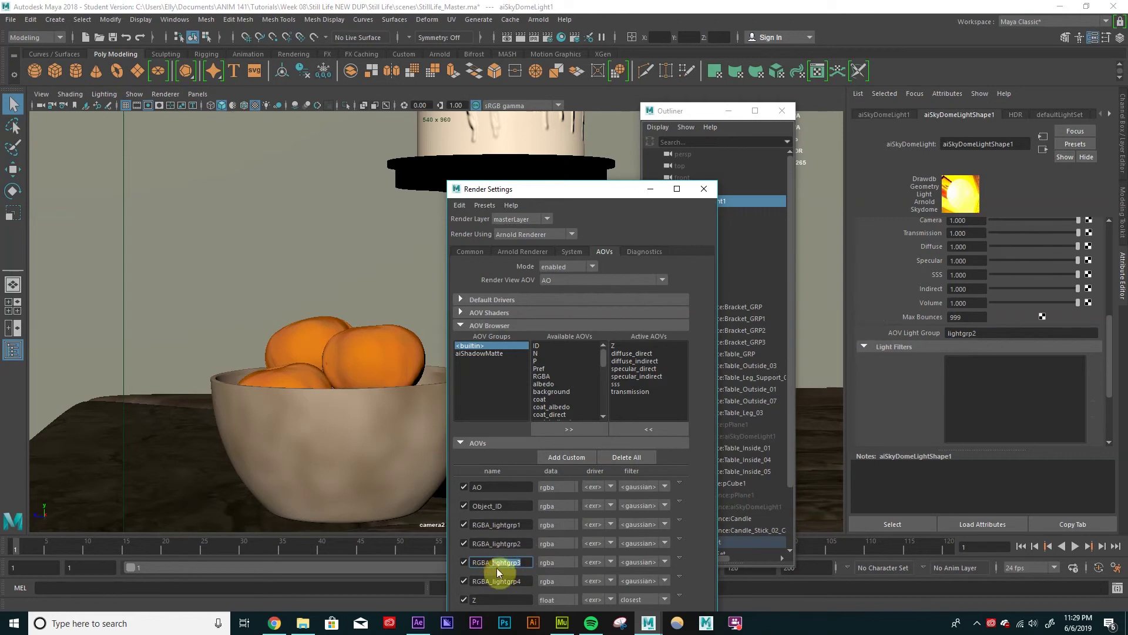
left_click(675, 110)
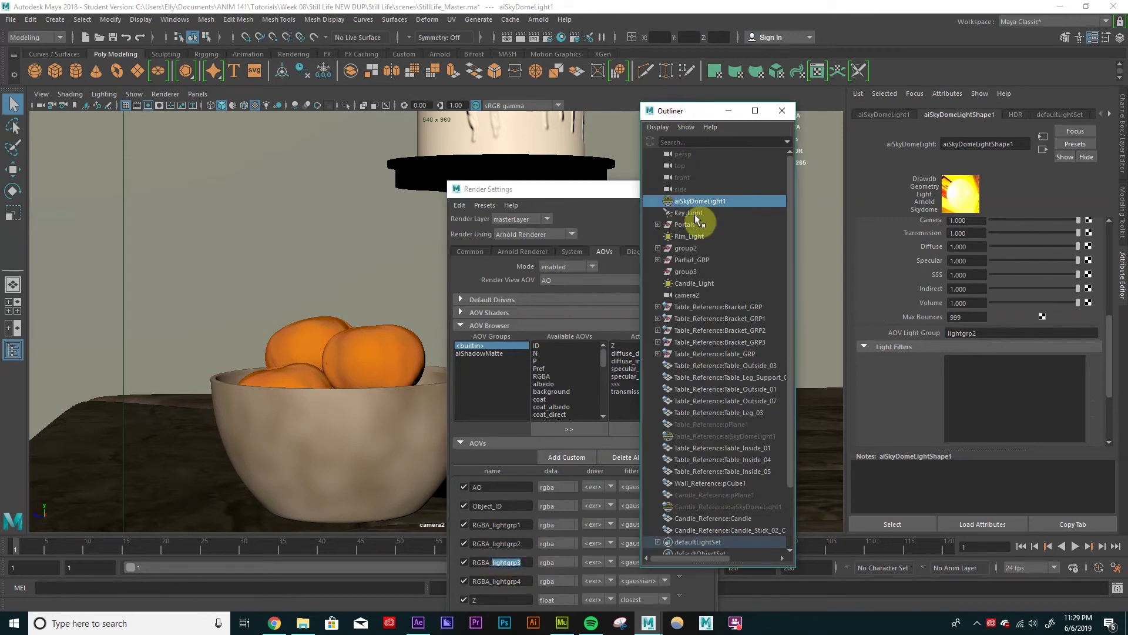
left_click(694, 235)
scroll(895, 294, "down", 5)
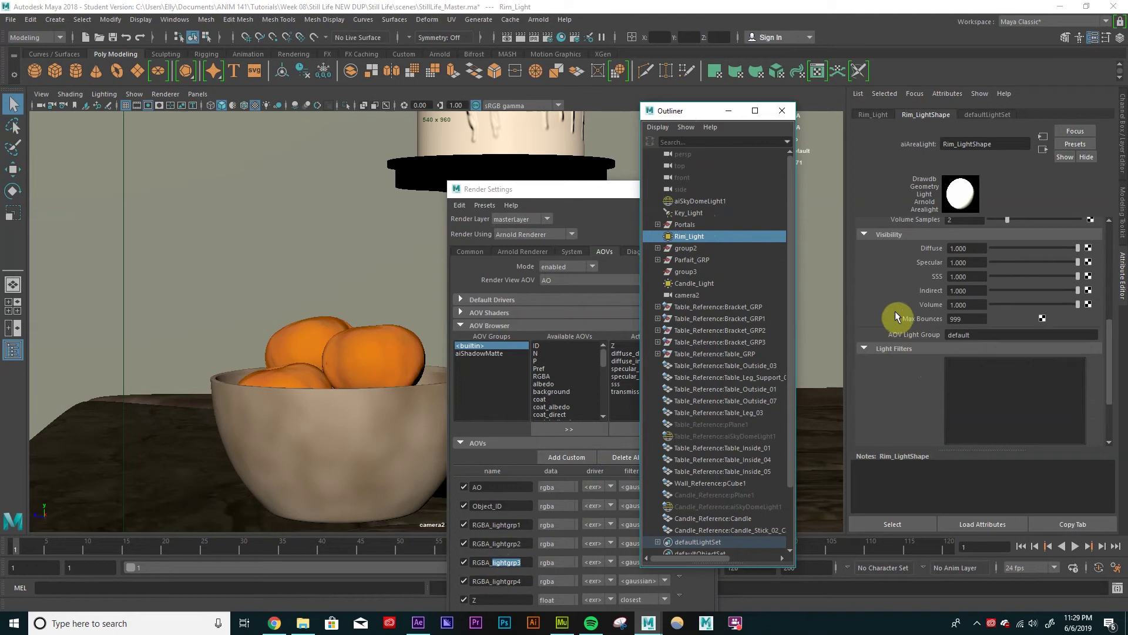
left_click(994, 334)
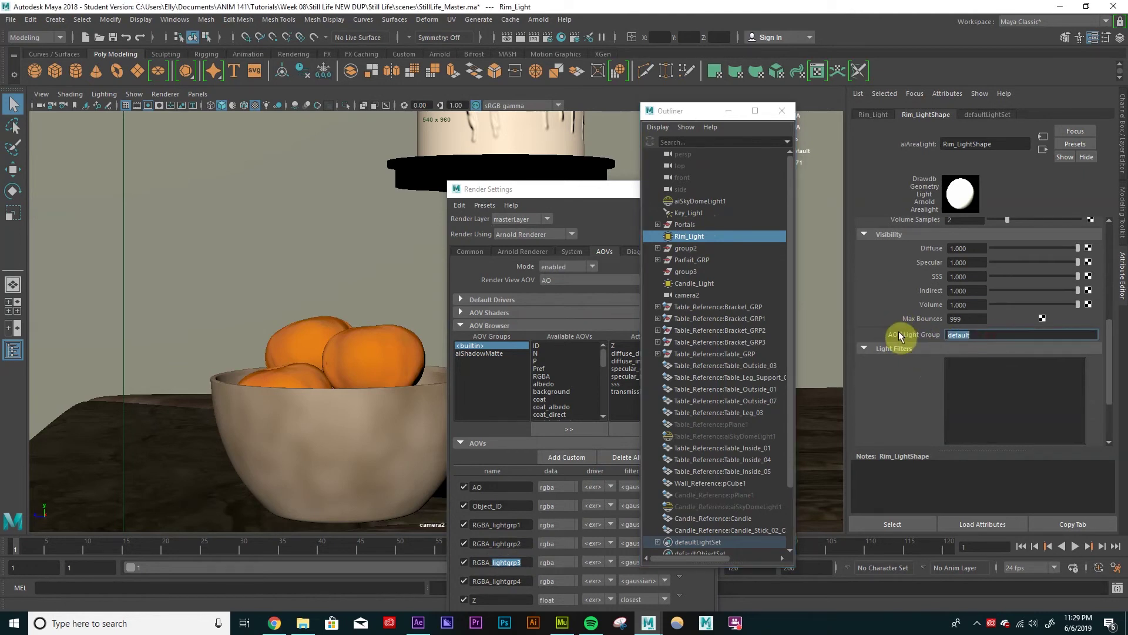
key("ctrl+v")
Step: Set Candle_Light's AOV Light Group to lightgrp4
left_click_drag(524, 582, 492, 582)
key("ctrl+c")
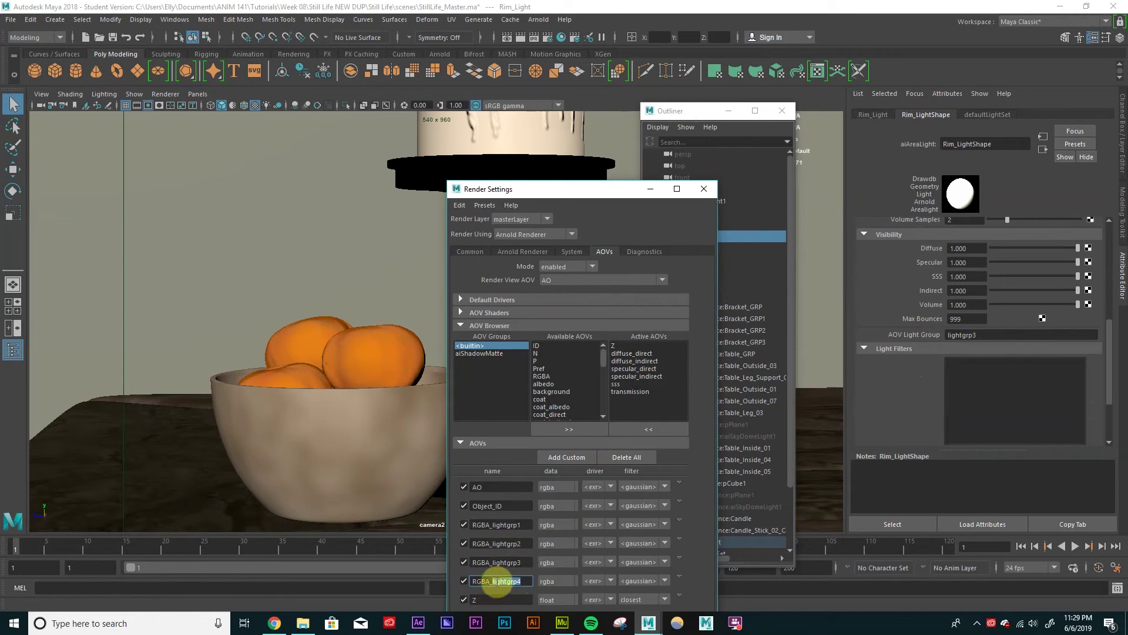
left_click(700, 114)
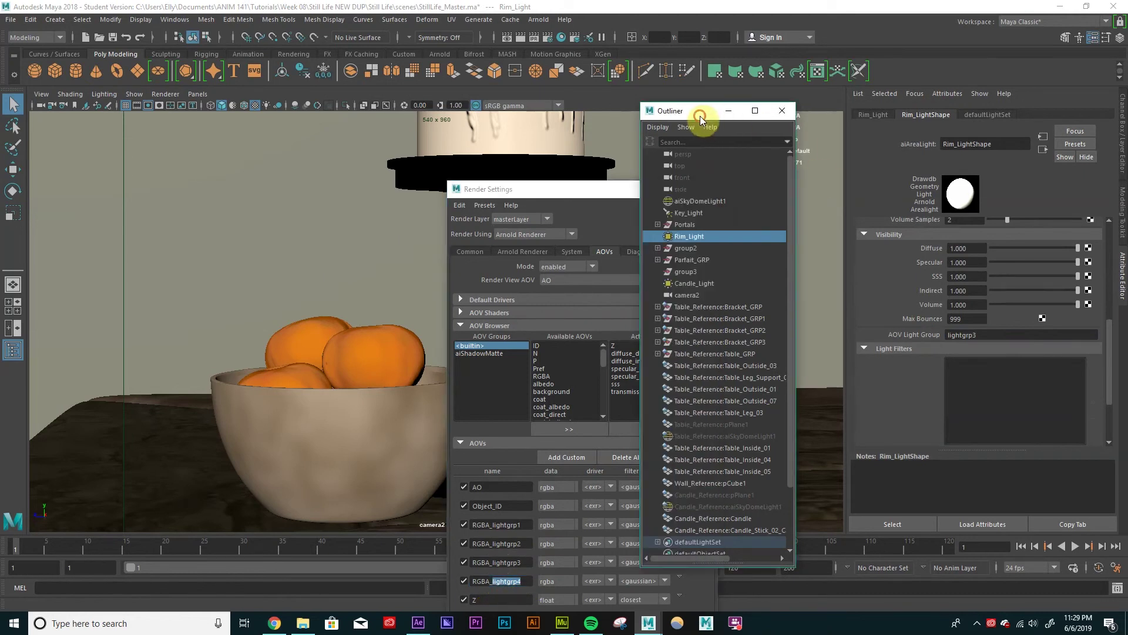
left_click(706, 285)
left_click(954, 333)
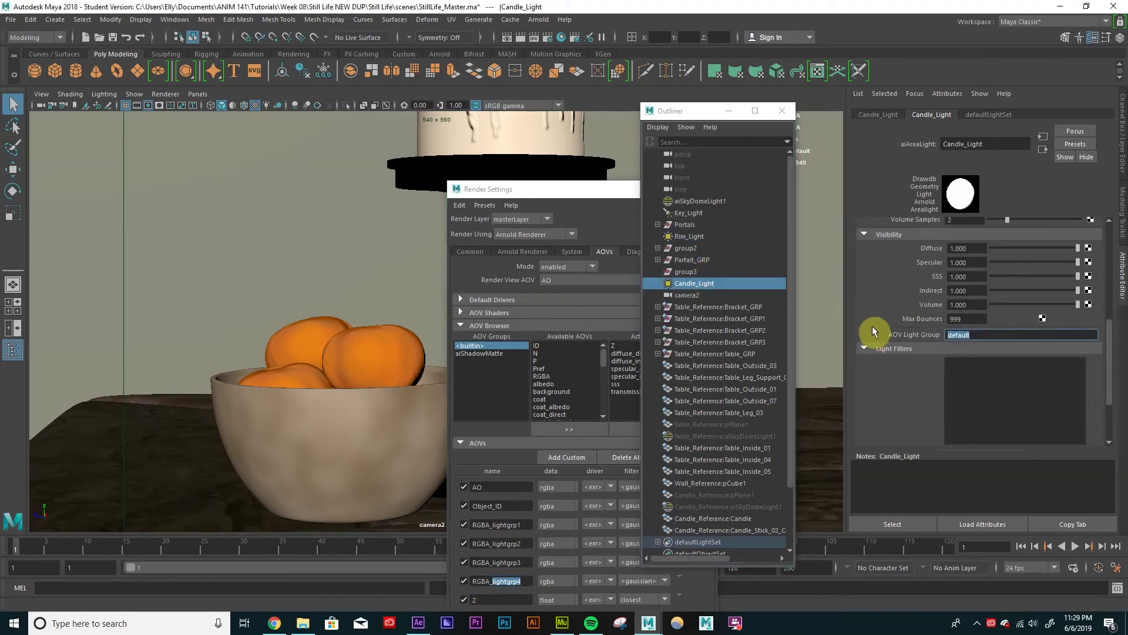
key("ctrl+v")
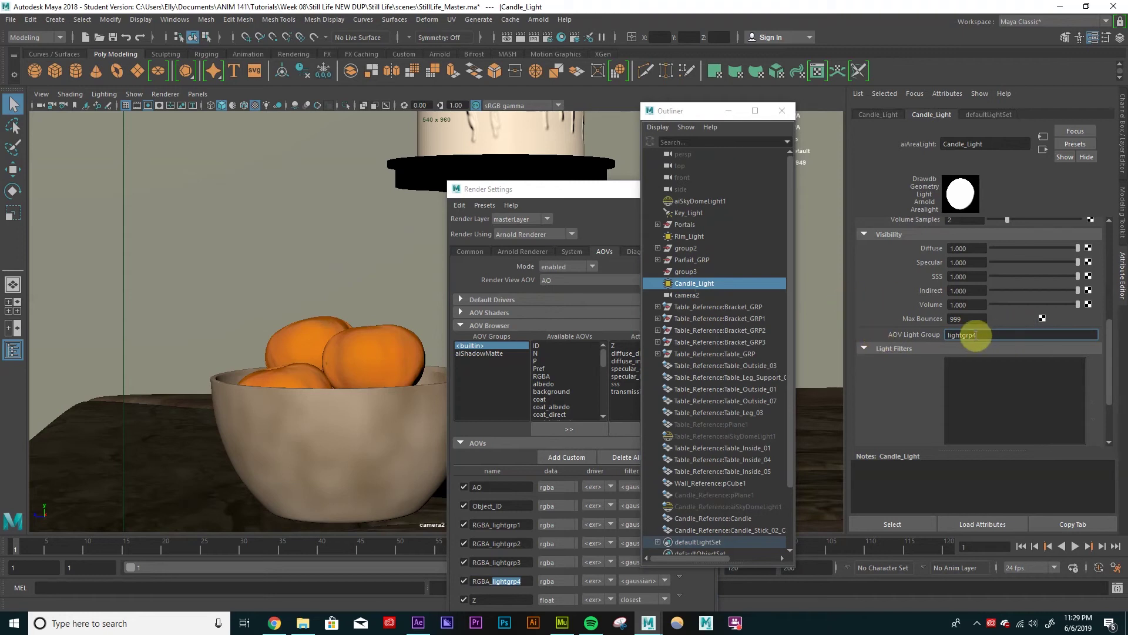
Step: Recheck the lightgrp1 AOV name and move Render Settings up to show more AOVs
left_click_drag(520, 524, 493, 524)
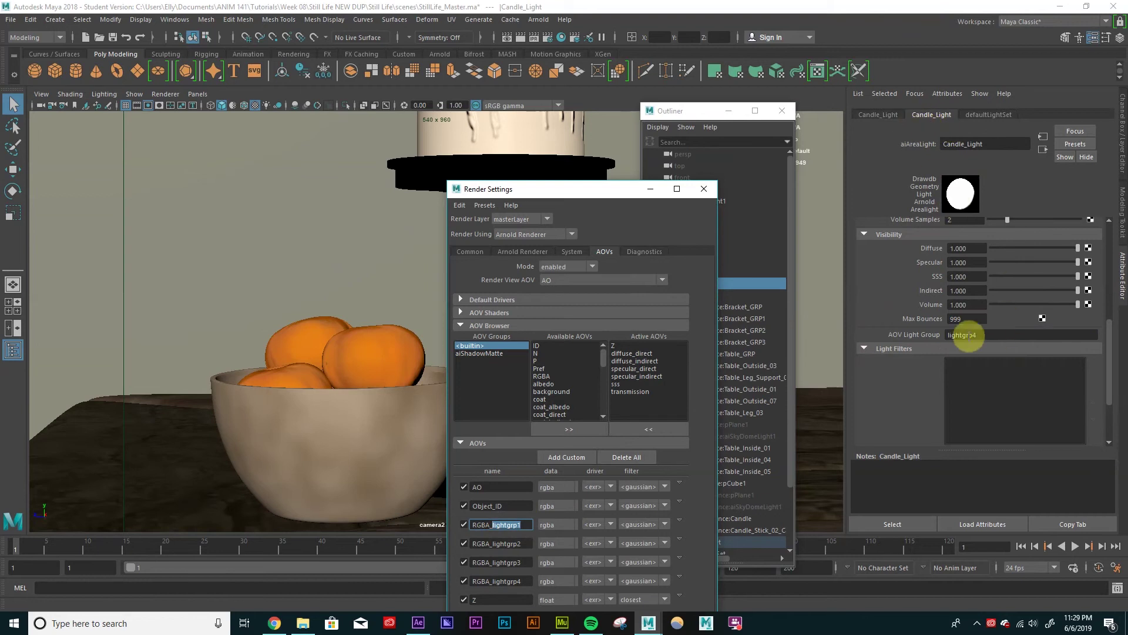
left_click(512, 544)
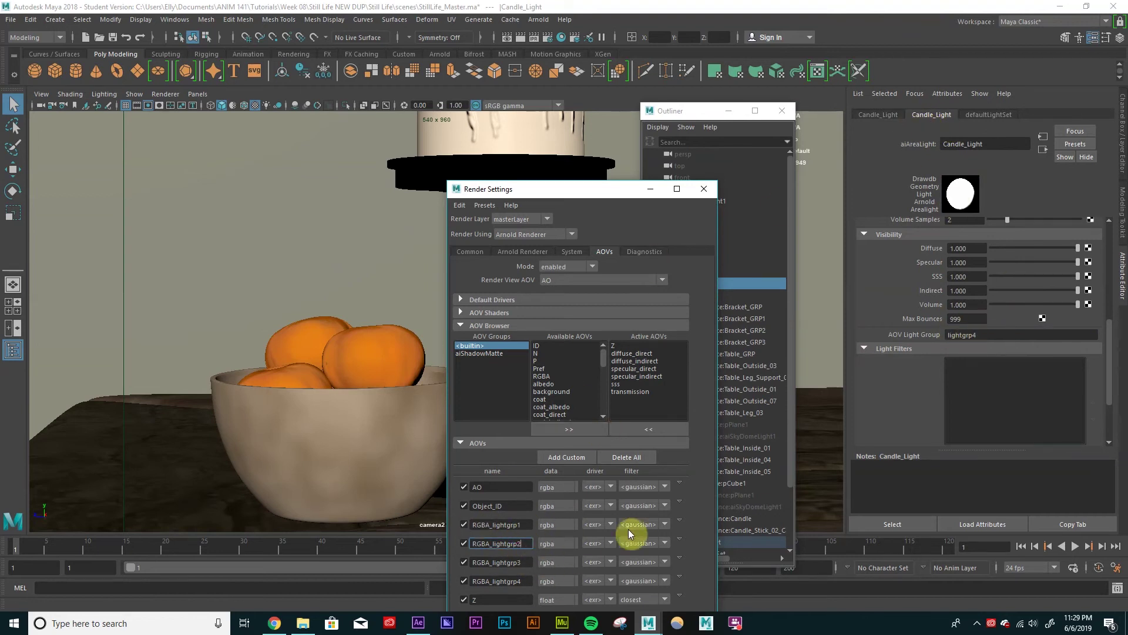
left_click_drag(594, 194, 608, 147)
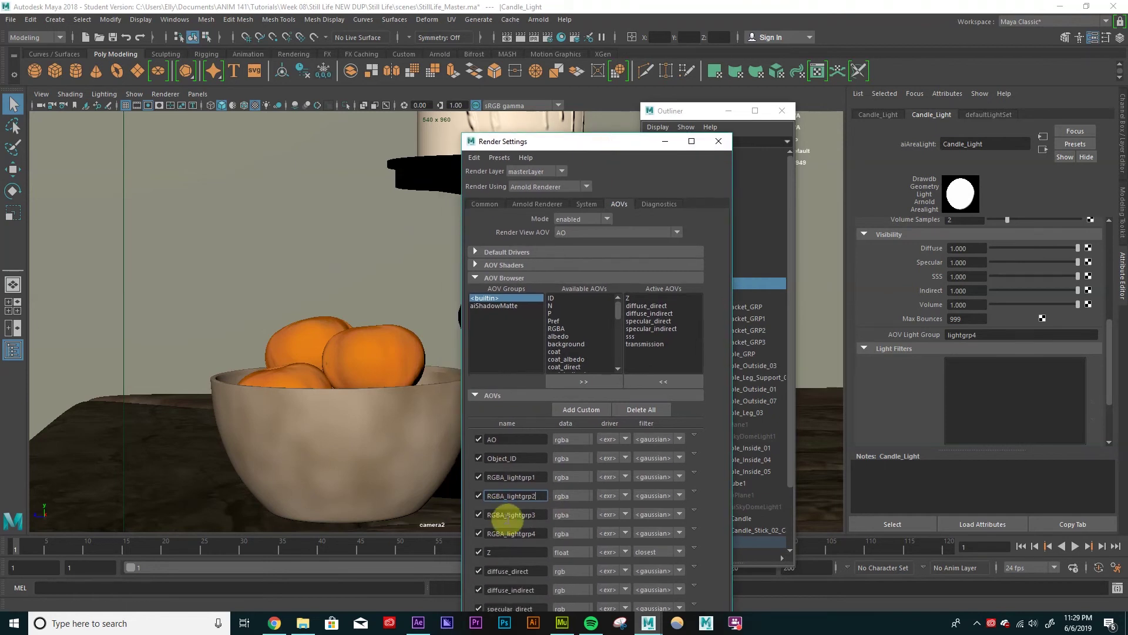
left_click(534, 477)
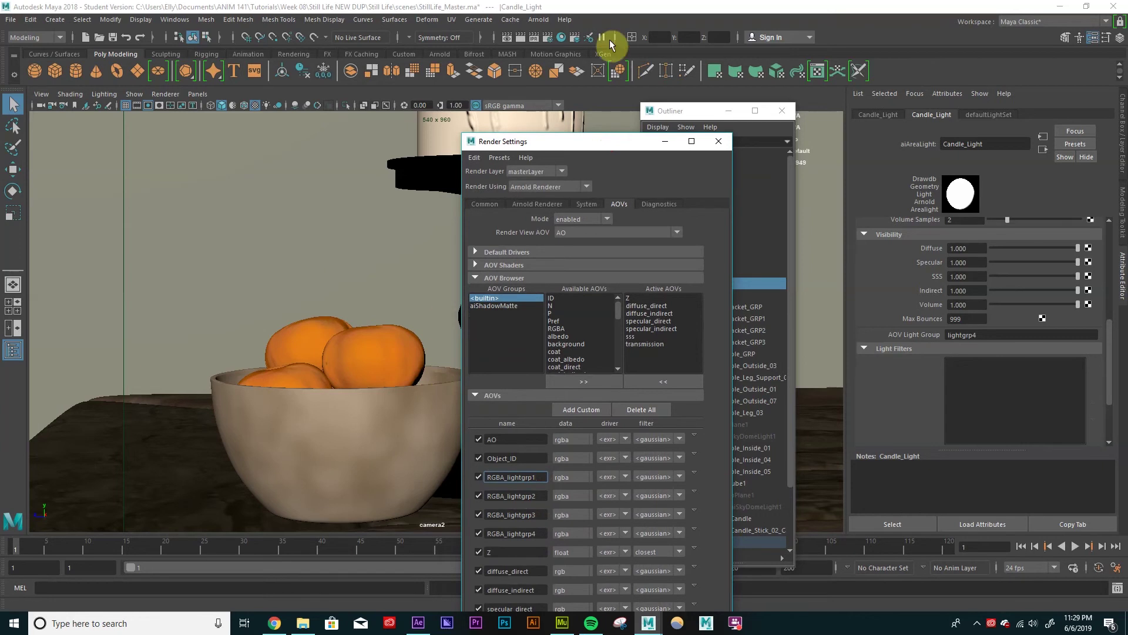
Step: Render in Arnold RenderView and view the RGBA_lightgrp1 and RGBA_lightgrp2 passes
left_click(492, 7)
left_click(541, 19)
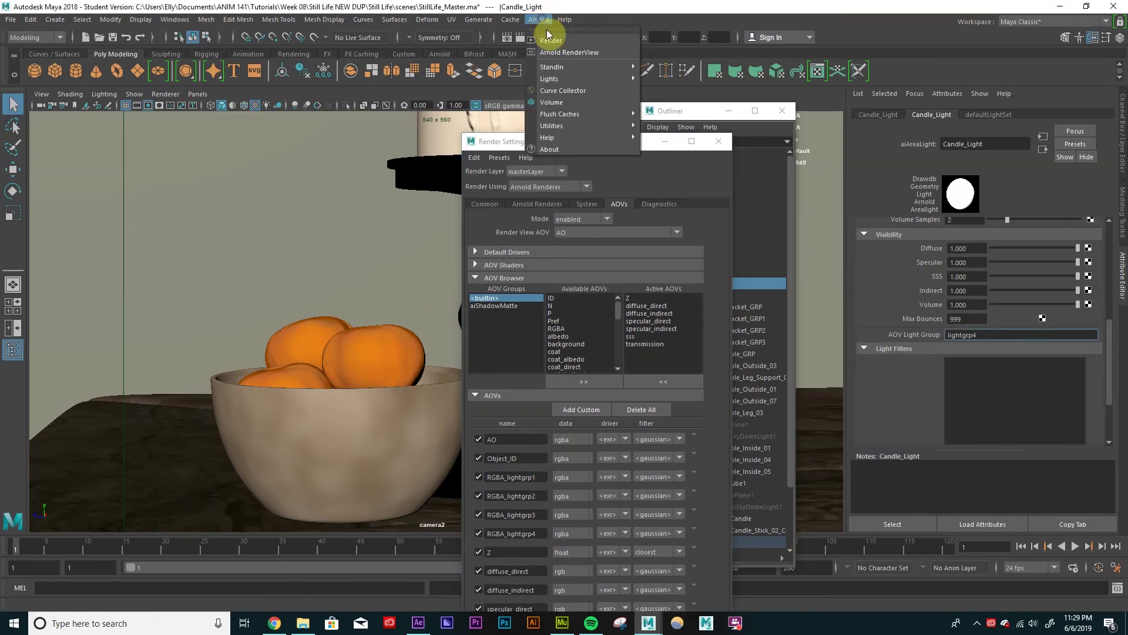
left_click(551, 41)
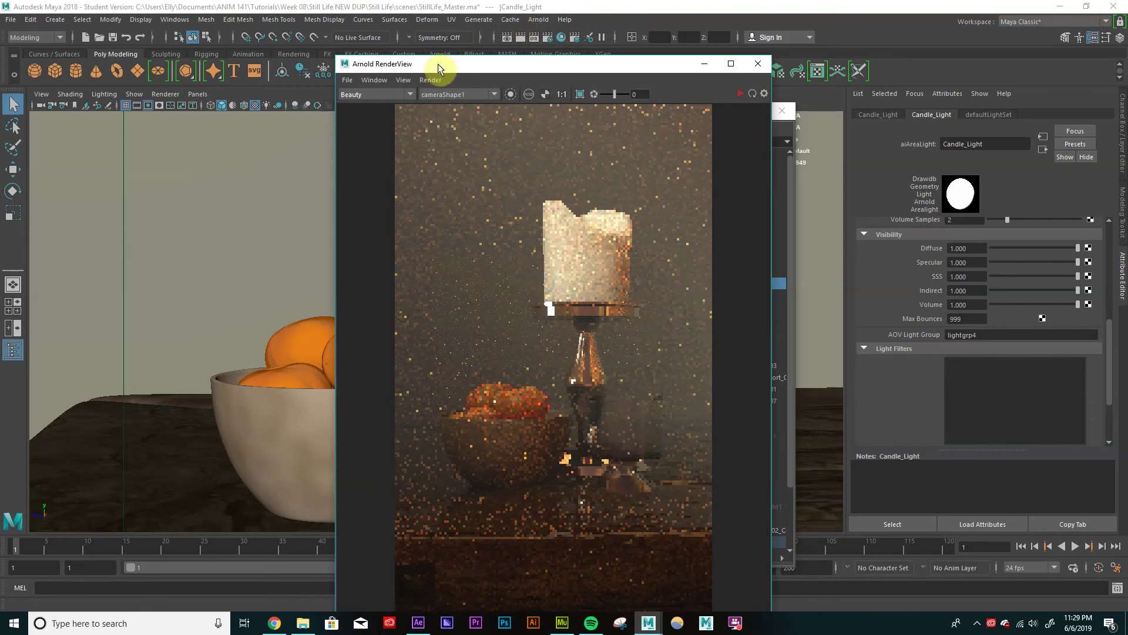
left_click(397, 96)
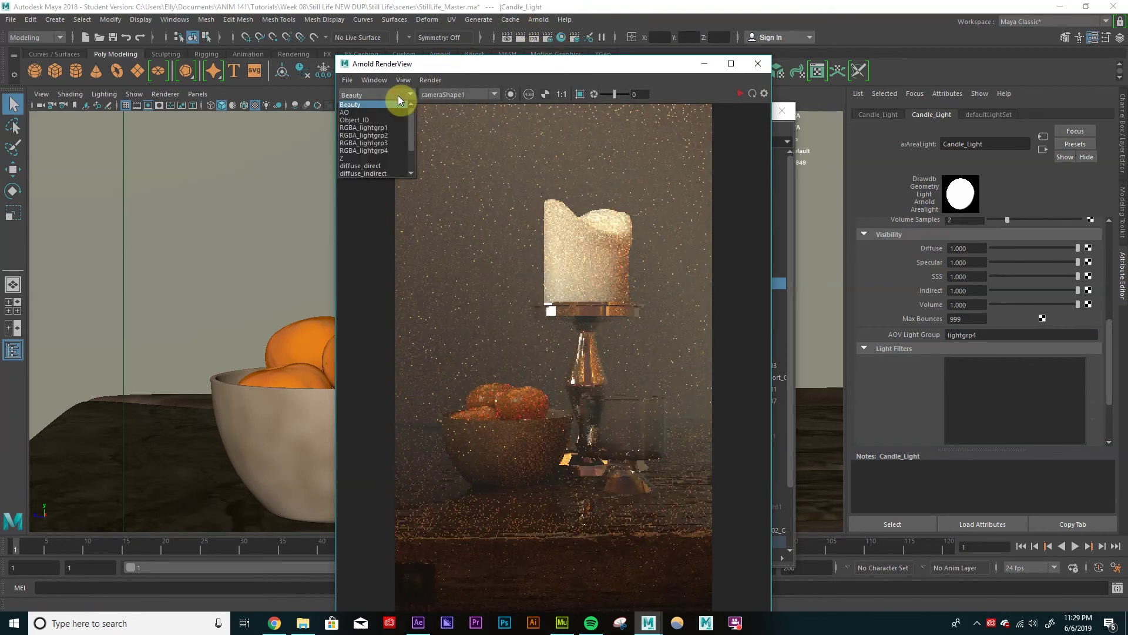
left_click(379, 128)
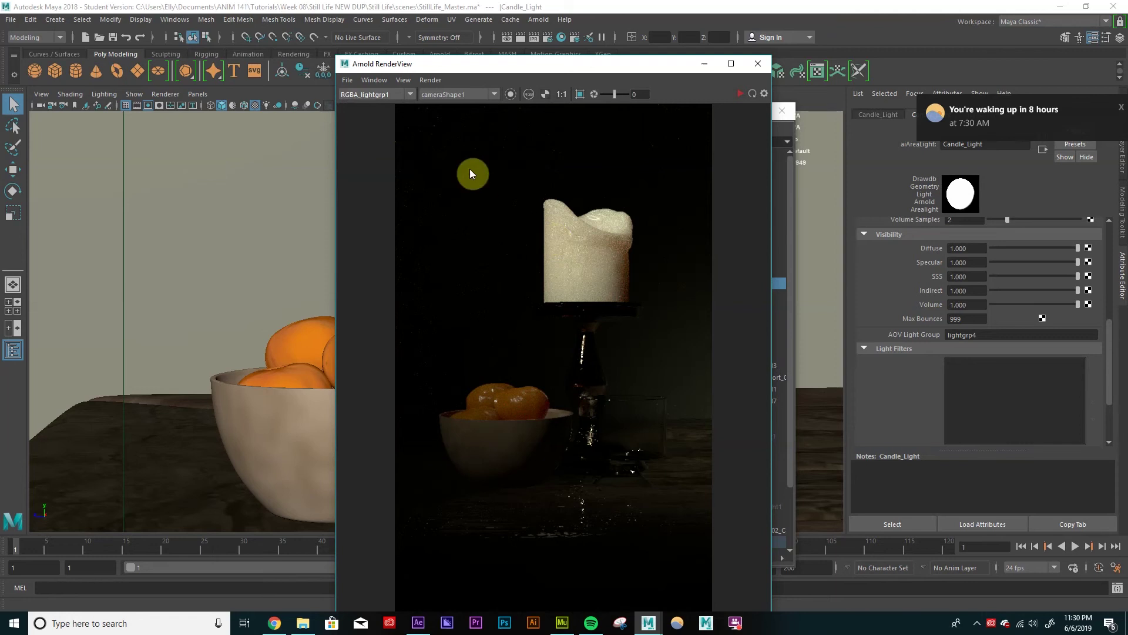
left_click(372, 94)
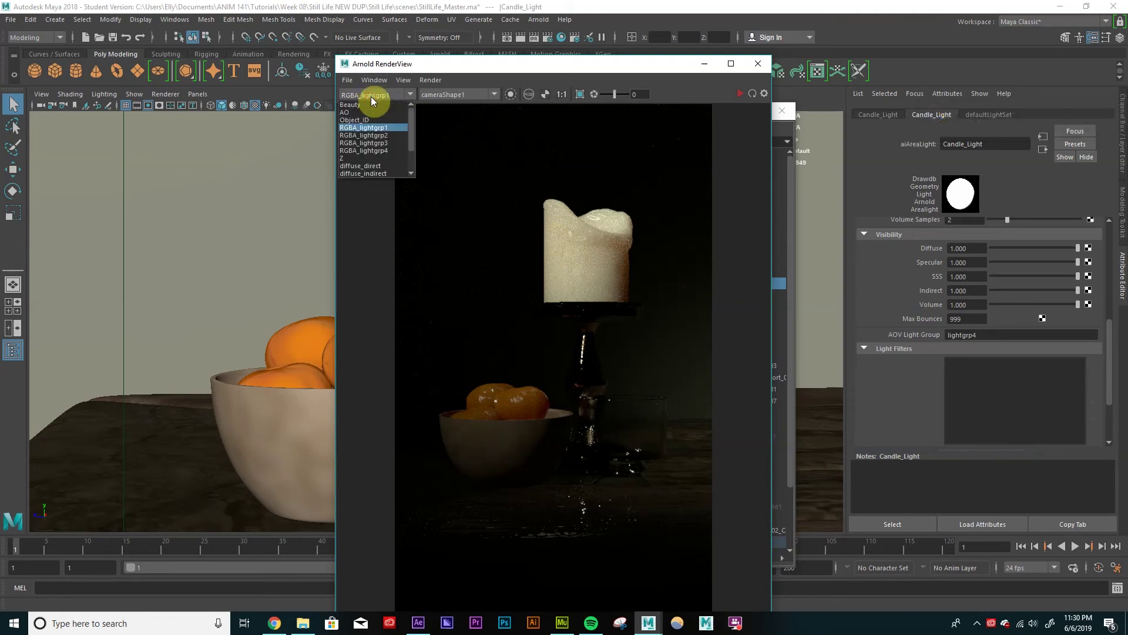
left_click(375, 139)
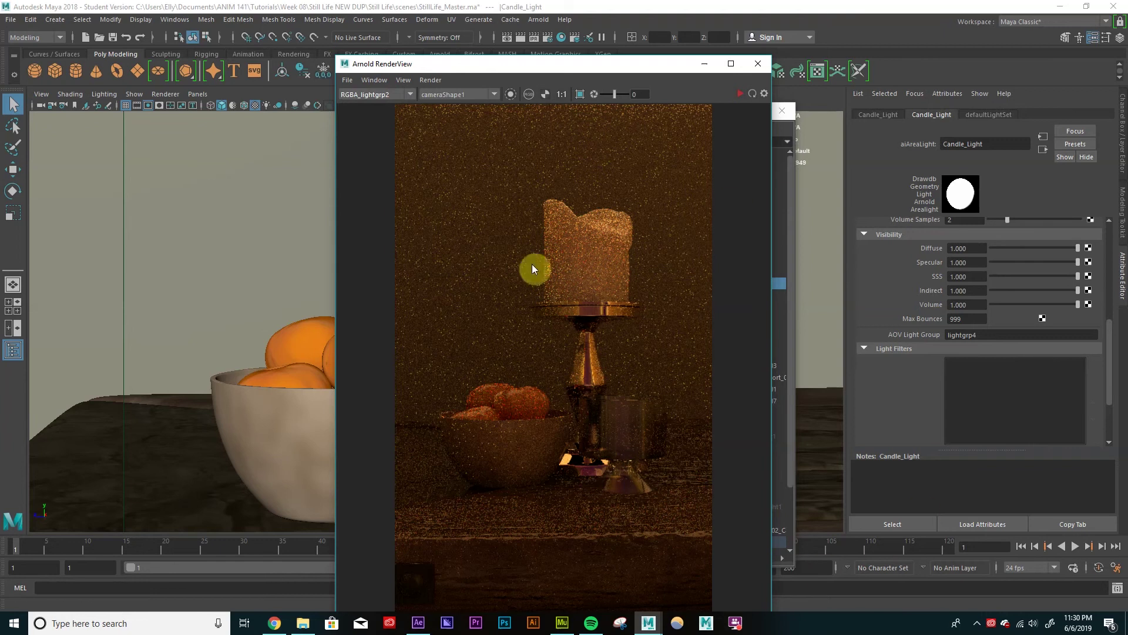
Step: Switch the RenderView display to RGBA_lightgrp3, then to RGBA_lightgrp4
left_click(391, 94)
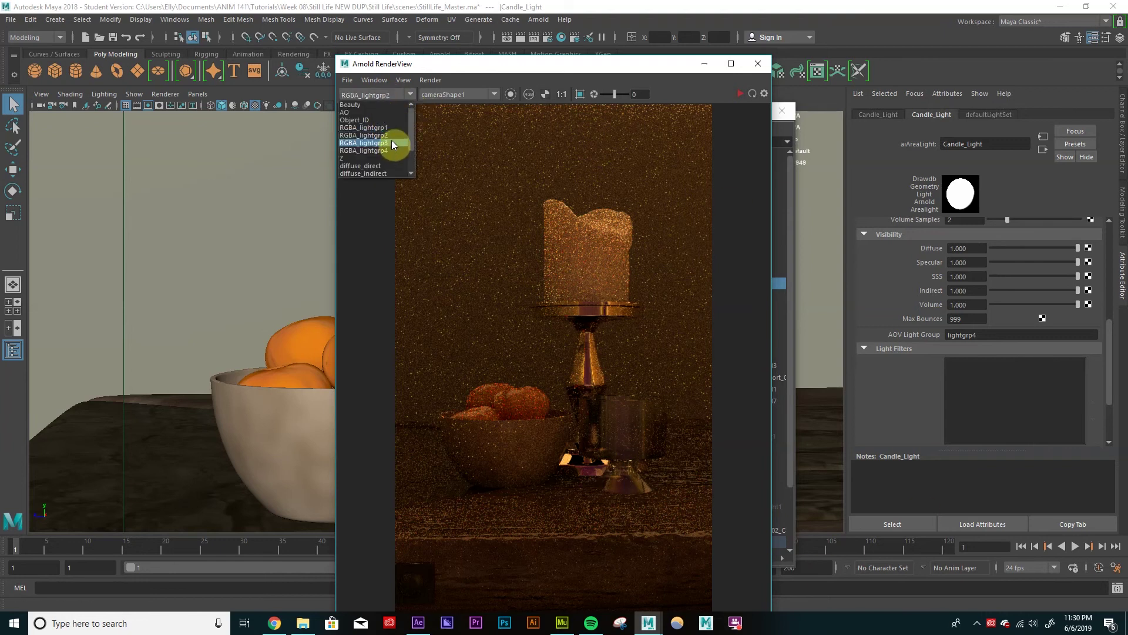
left_click(393, 143)
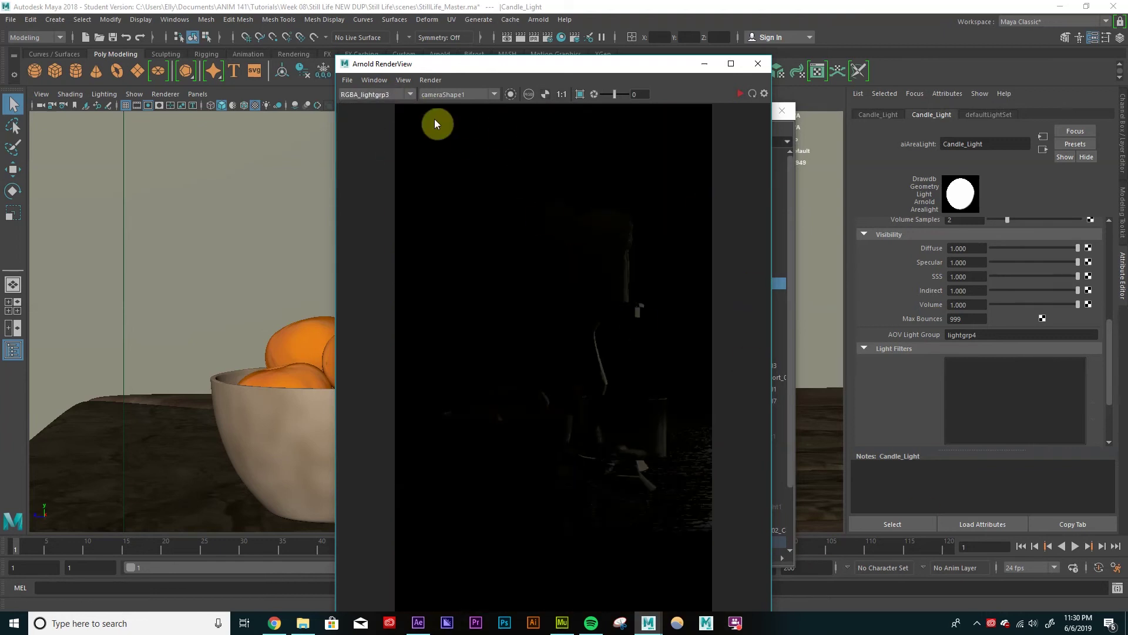
left_click(384, 94)
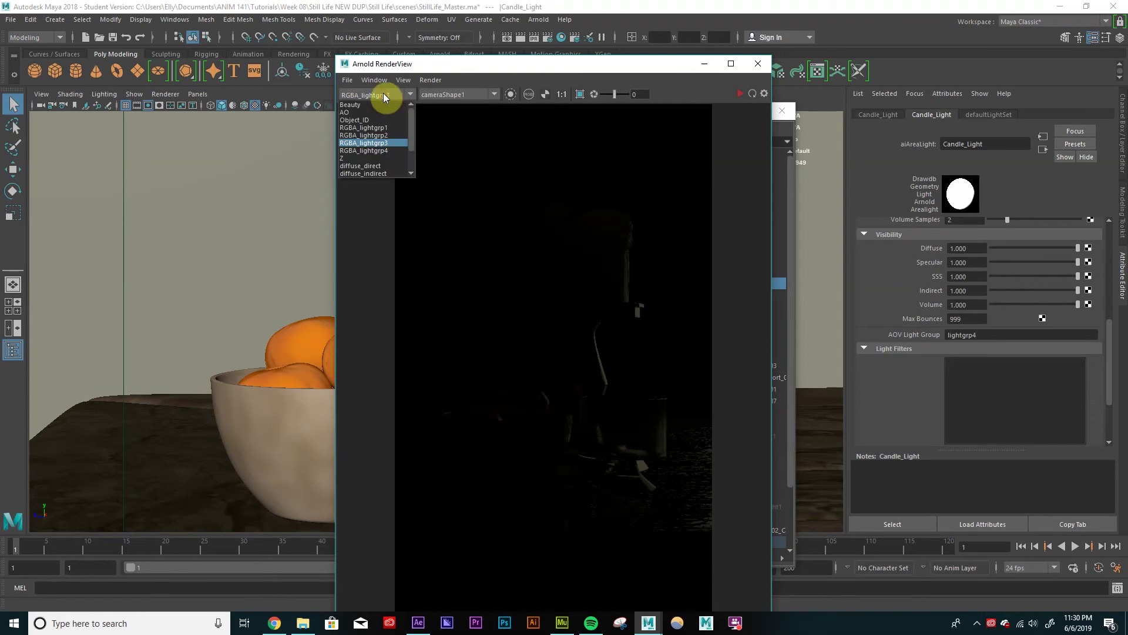
left_click(389, 150)
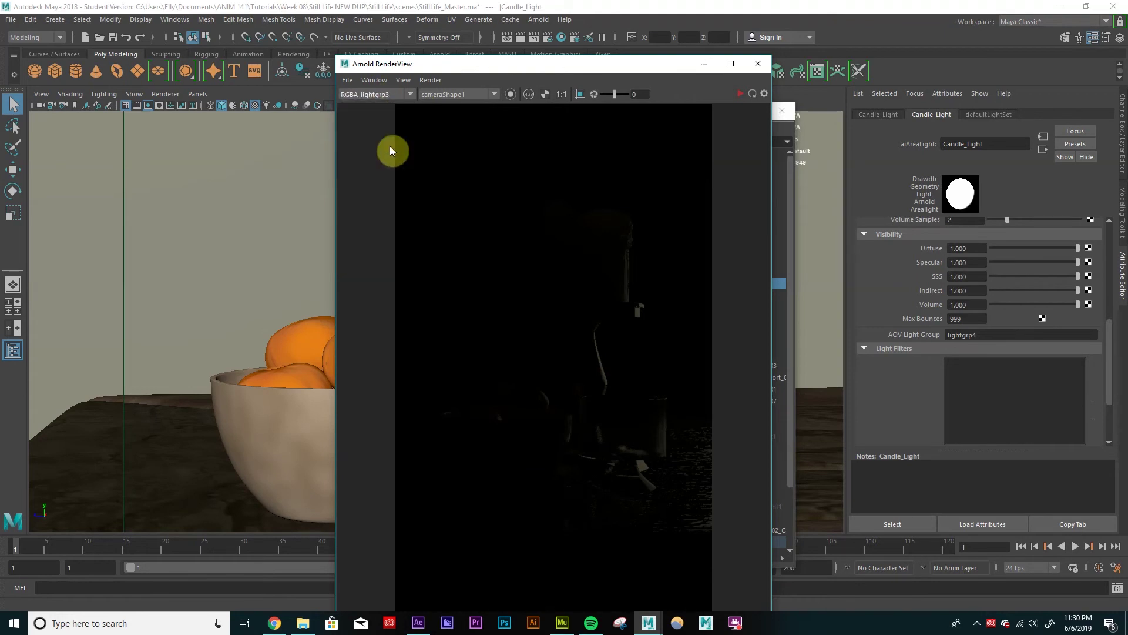
left_click(390, 94)
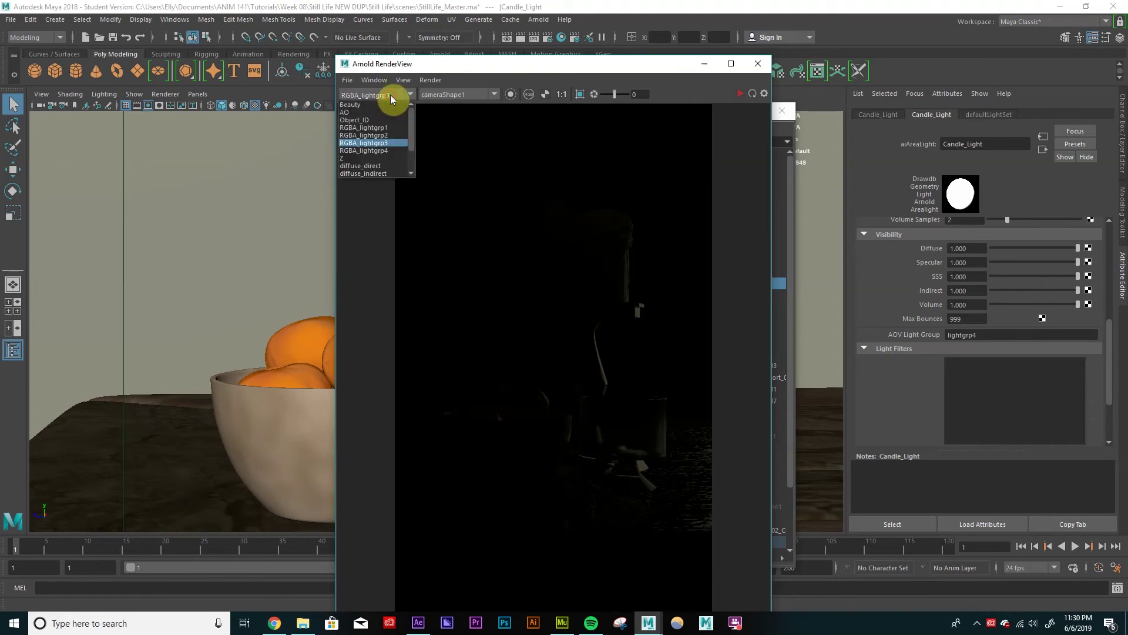
left_click(387, 150)
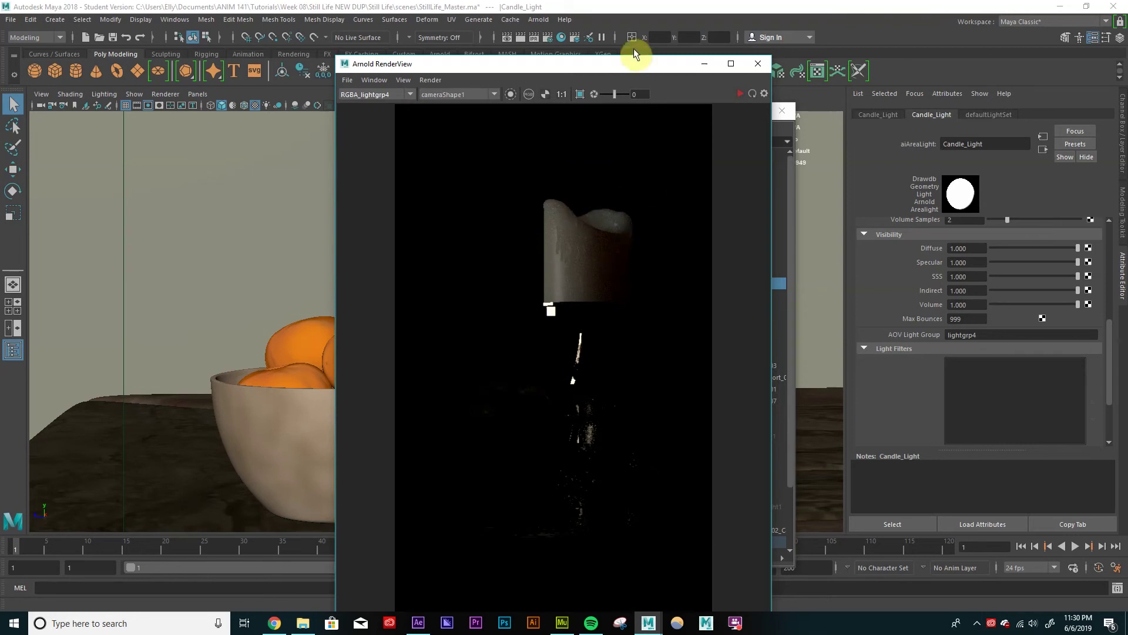
Step: Close RenderView, review the AOVs, System, Arnold Renderer and Common tabs, then close Render Settings
left_click(758, 65)
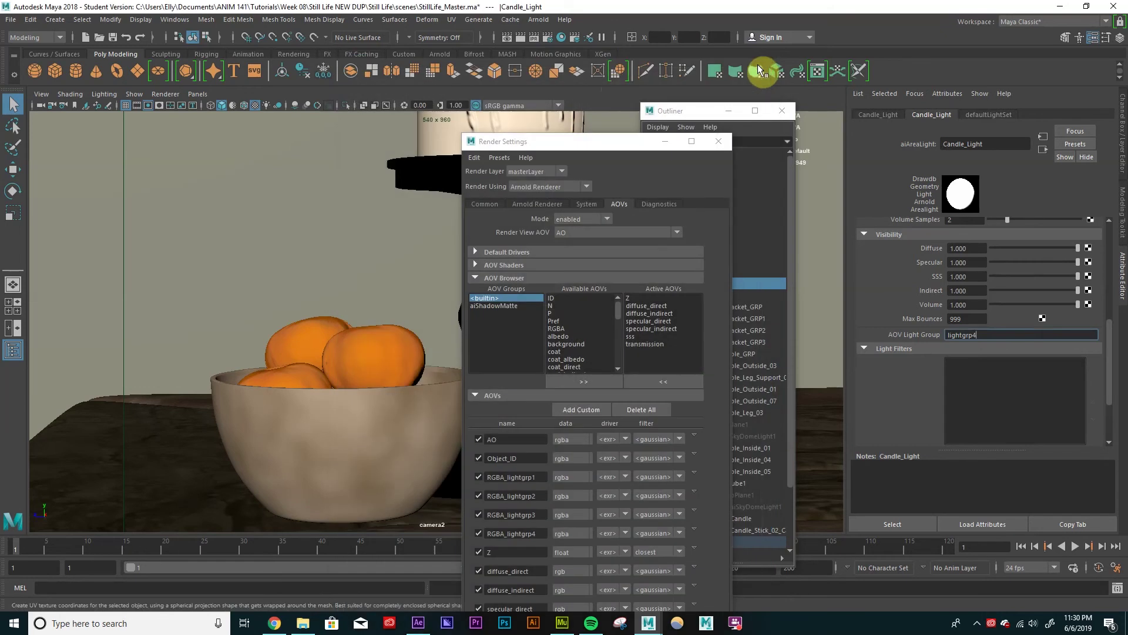
left_click_drag(591, 143, 615, 69)
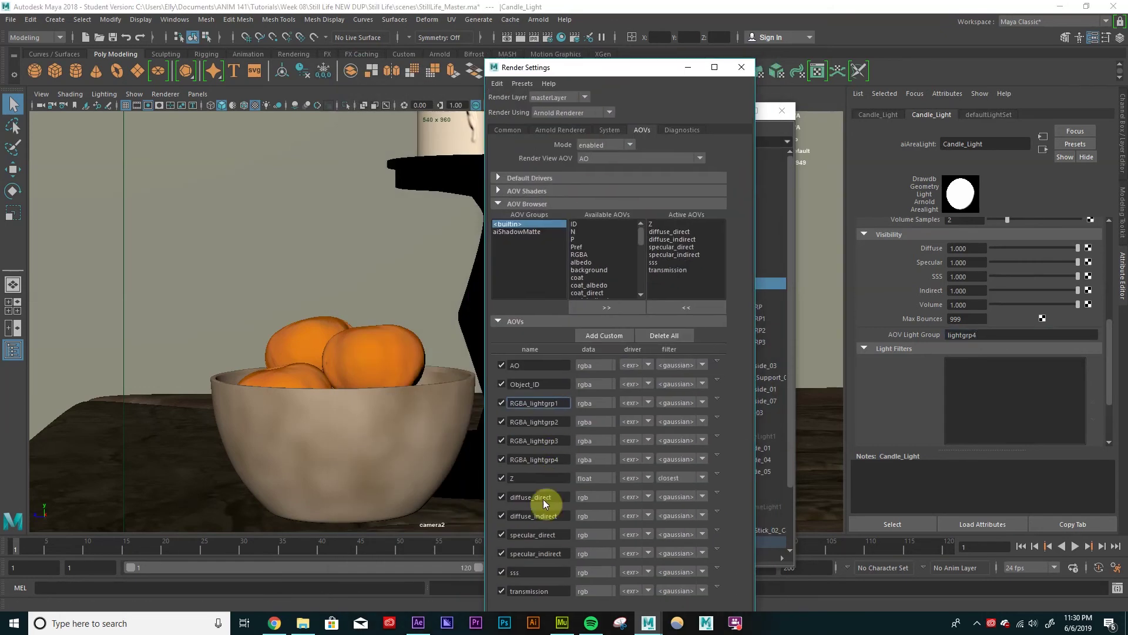
left_click(566, 591)
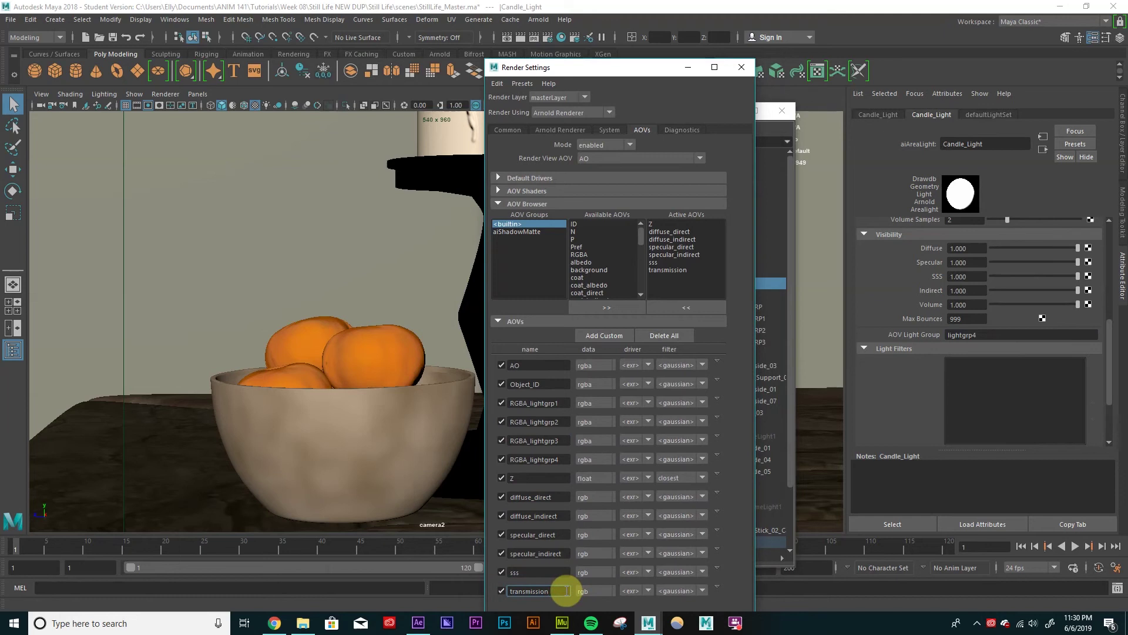
left_click(609, 130)
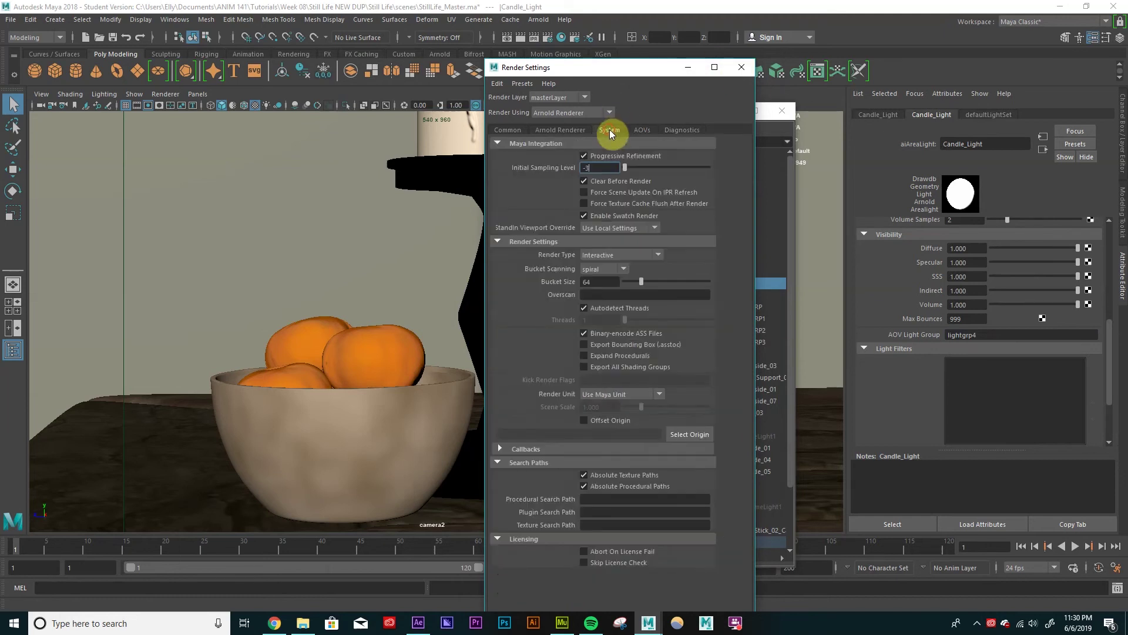
left_click(580, 130)
left_click(507, 130)
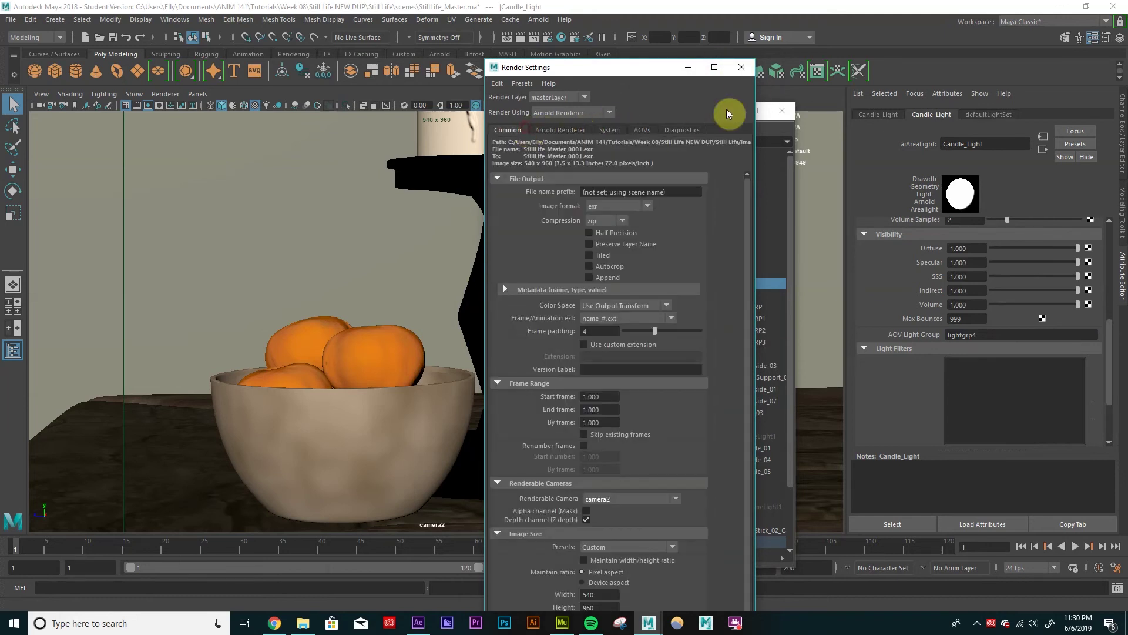
left_click(743, 68)
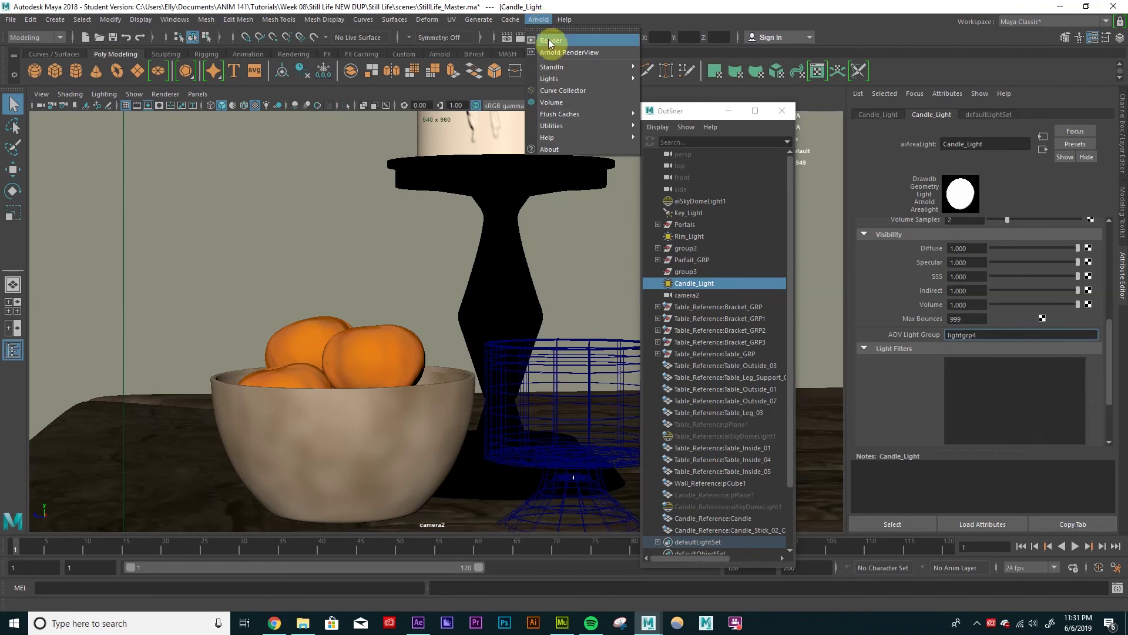
Step: Render the candle still life in Arnold, browse the RenderView File and Window menus, and reposition the window
left_click(549, 41)
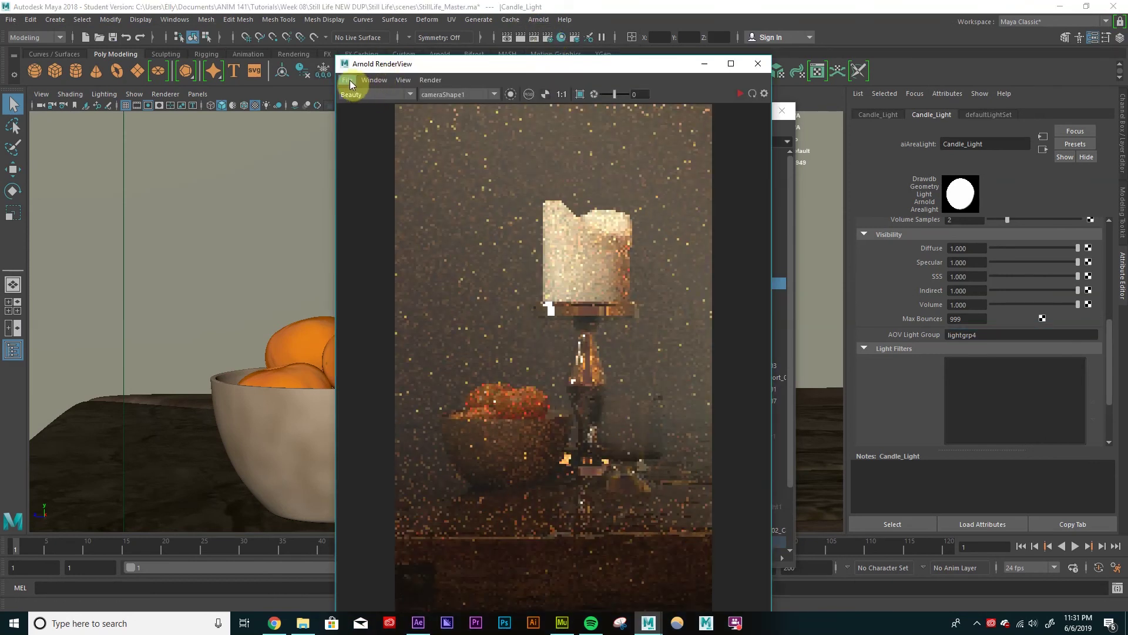
left_click(350, 79)
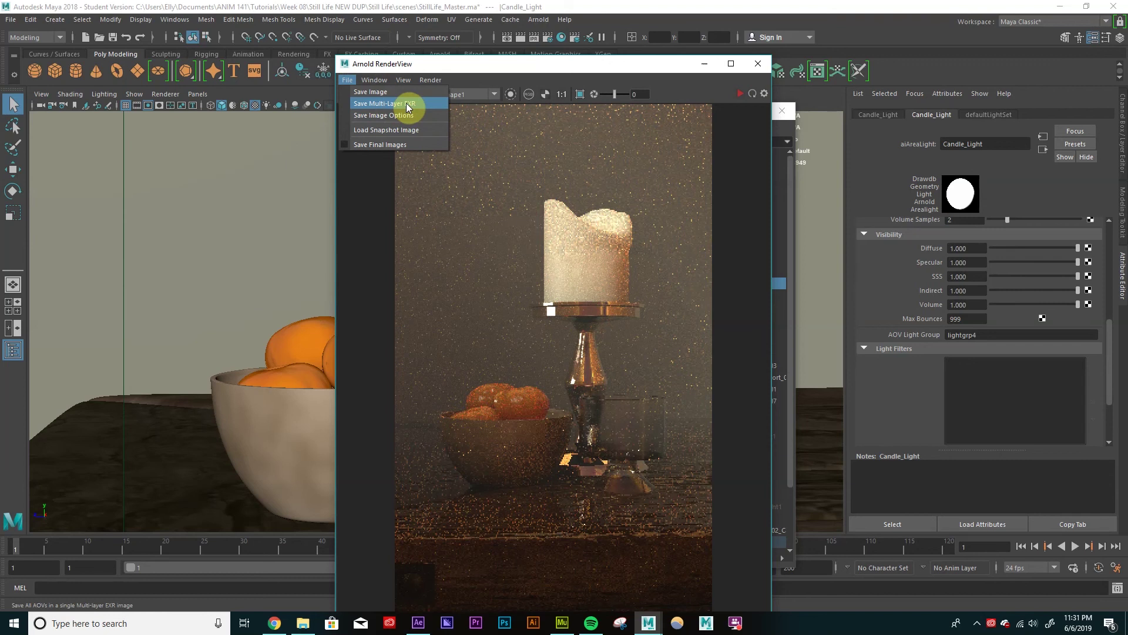
left_click(374, 80)
left_click(454, 23)
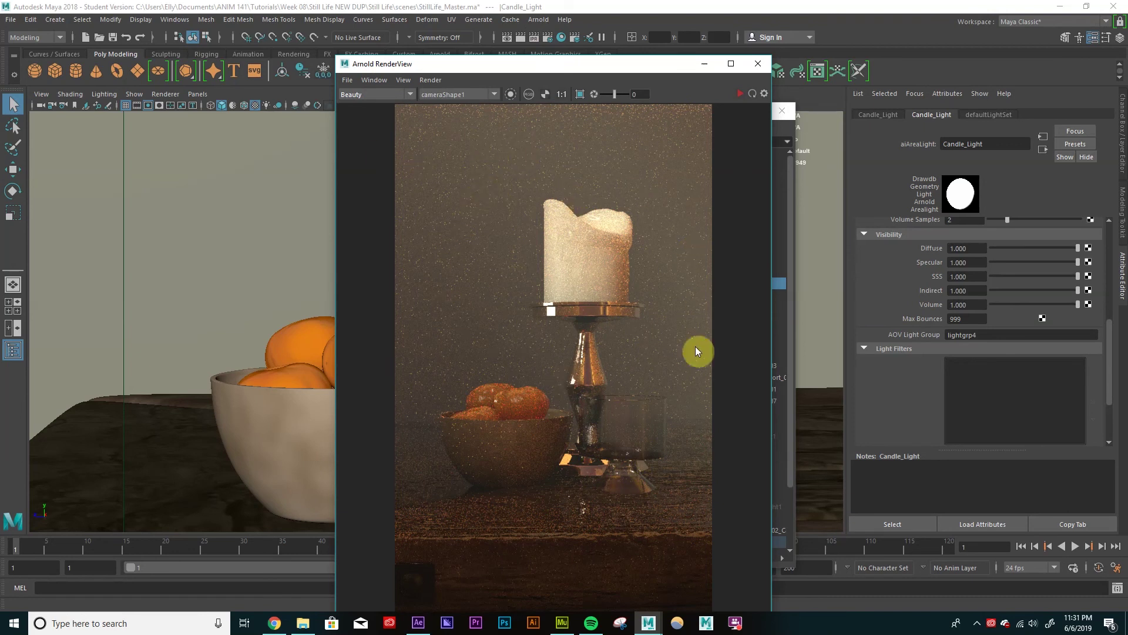
left_click_drag(492, 58, 503, 46)
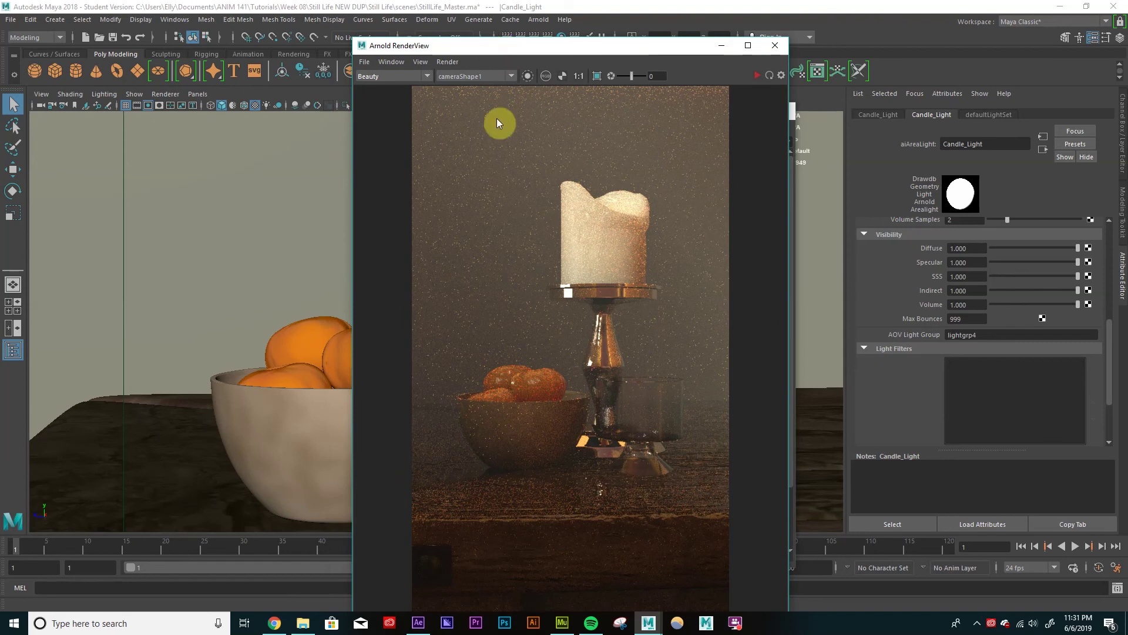
Step: Disable Progressive Refinement in RenderView and re-render with IPR for a clean Beauty image
left_click(447, 61)
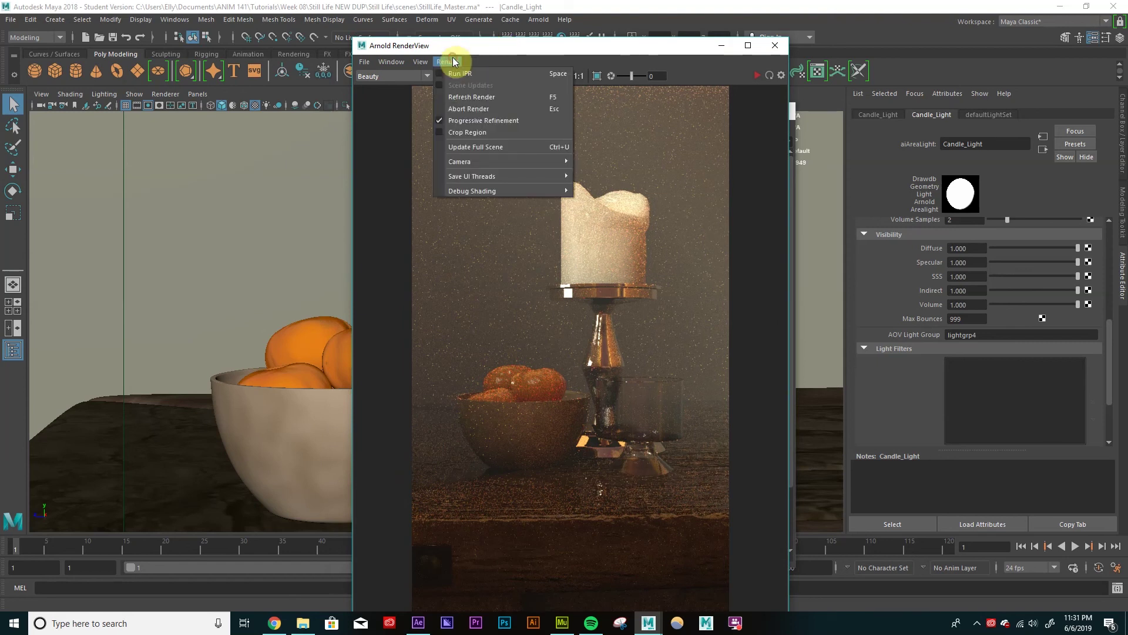
left_click(470, 121)
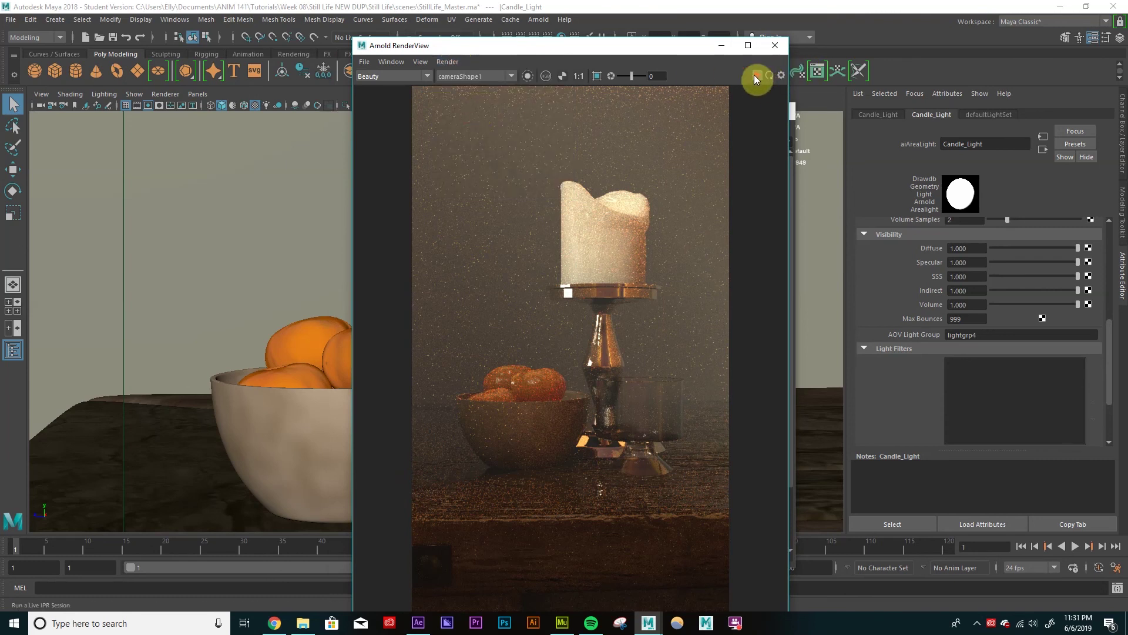
left_click_drag(655, 47, 661, 36)
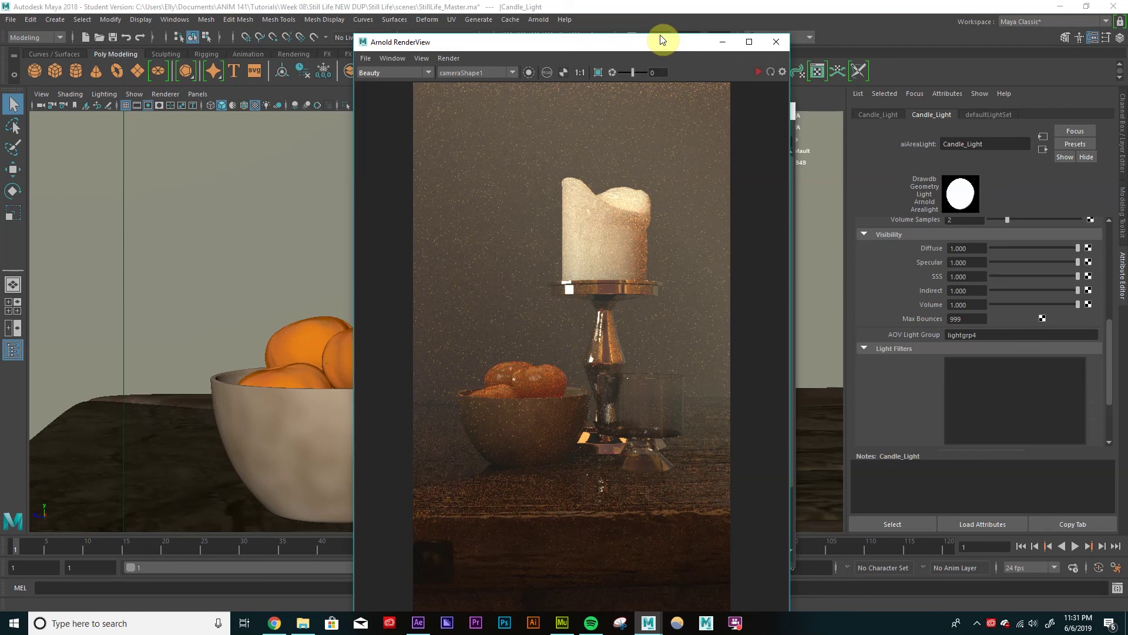
left_click_drag(663, 40, 664, 31)
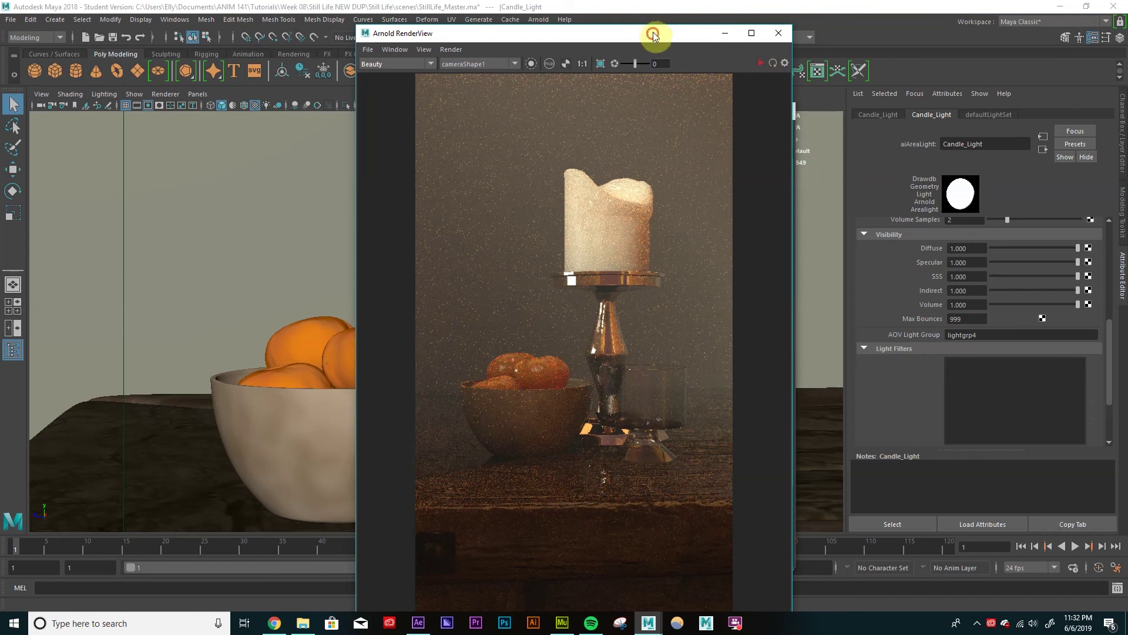
left_click_drag(653, 34, 656, 18)
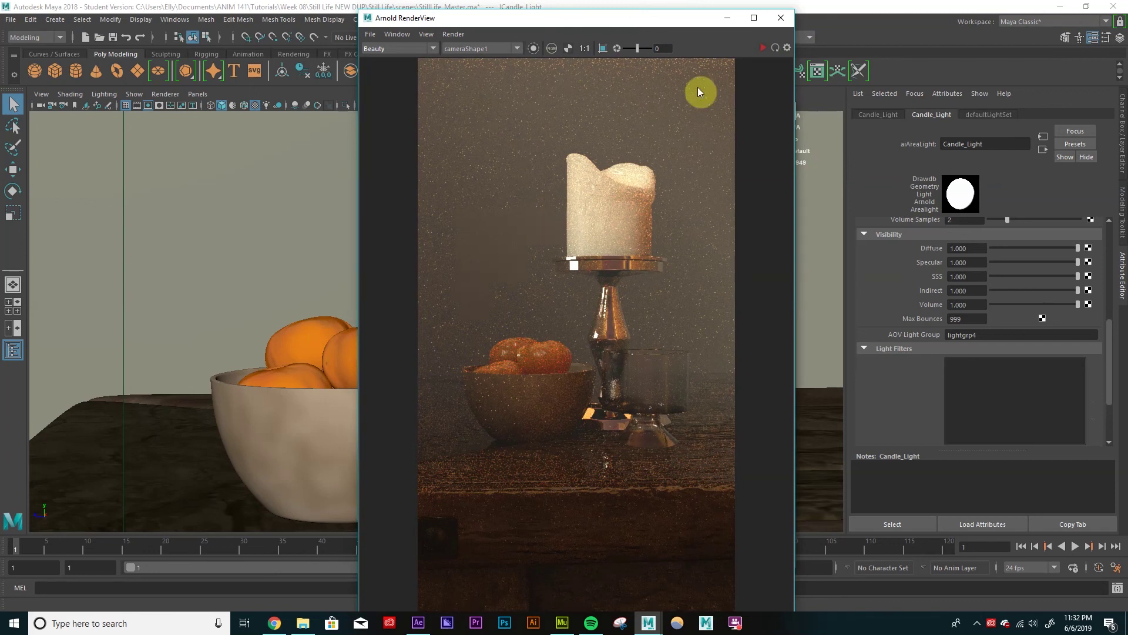
left_click(762, 48)
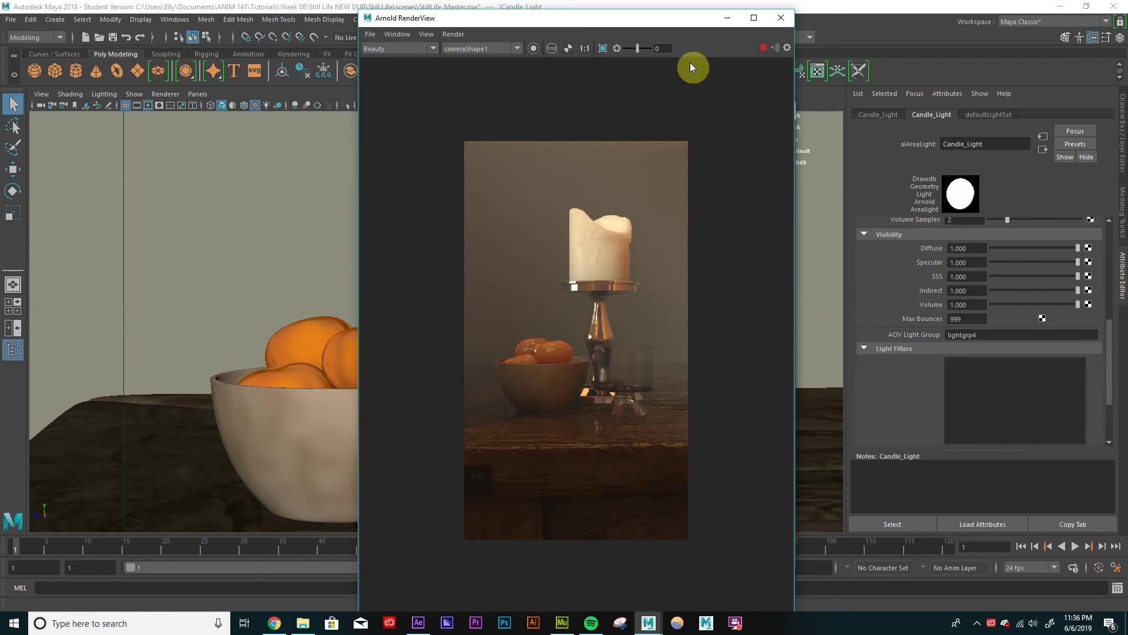
Step: Save the render and its four light-group AOVs as multi-layer EXR 'StillLife_Master_04'
left_click(370, 34)
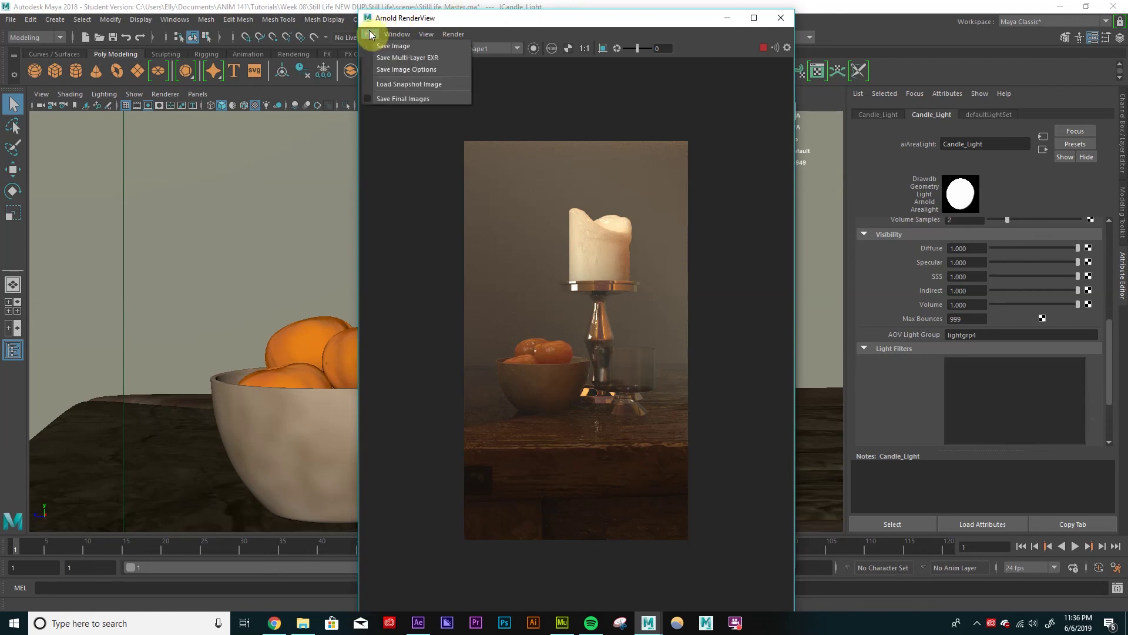
left_click(393, 57)
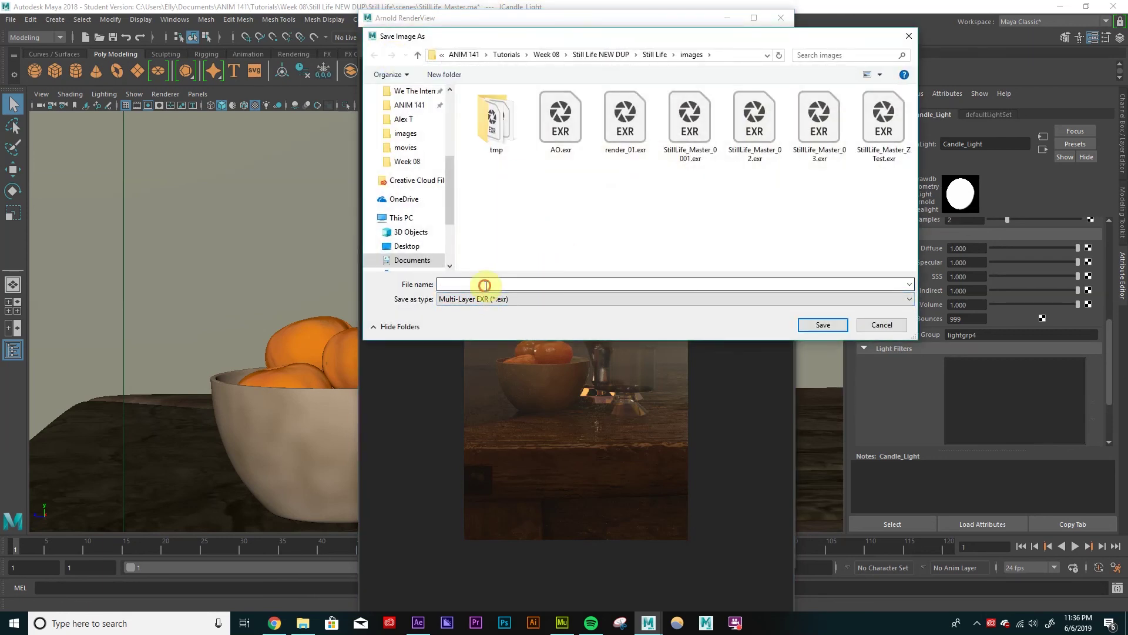
left_click(486, 285)
type("Sti")
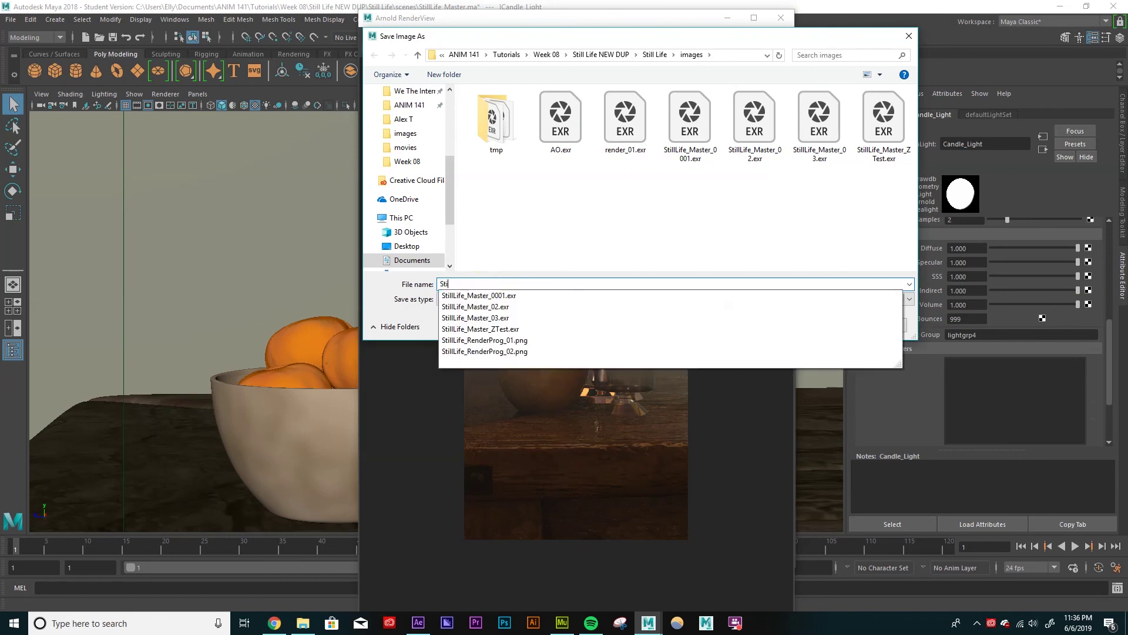
type("llLife_Master")
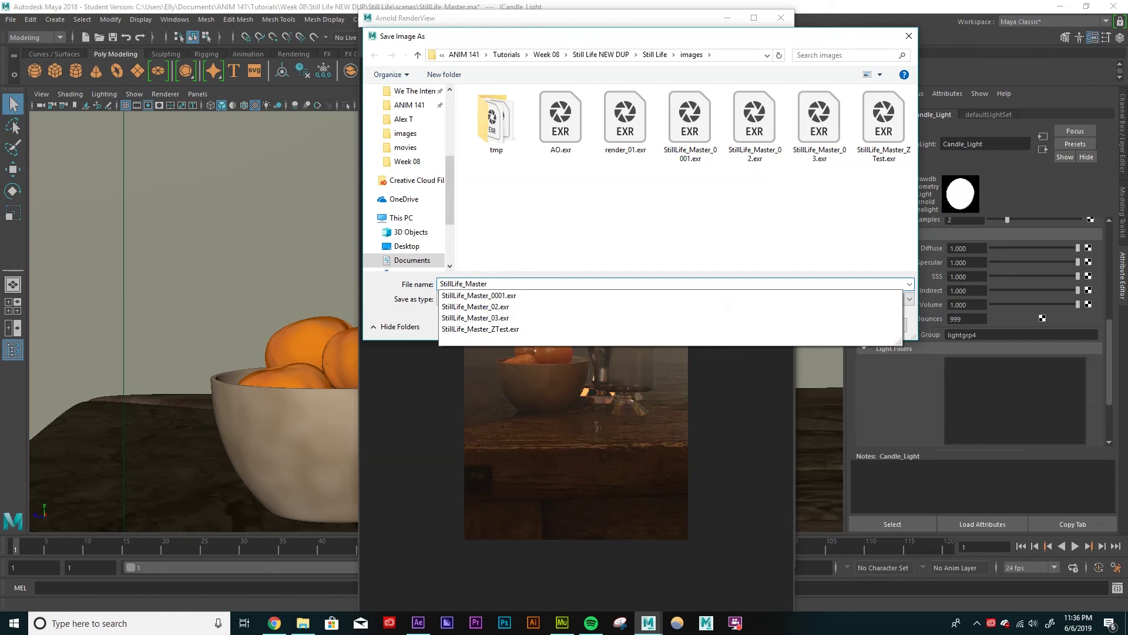
type("_04")
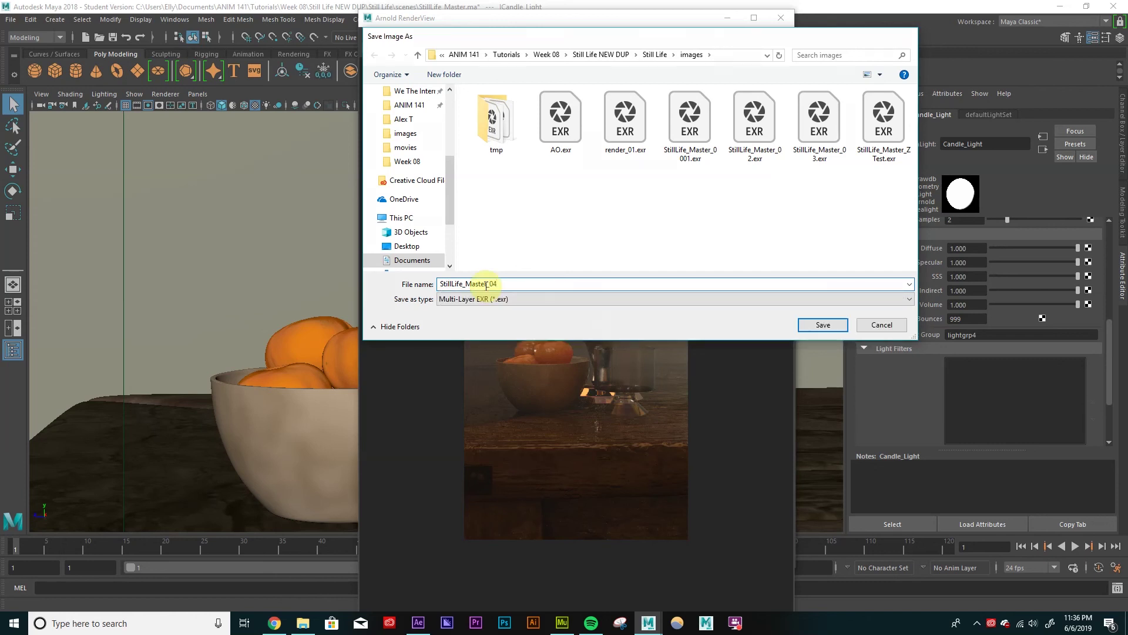
key("Return")
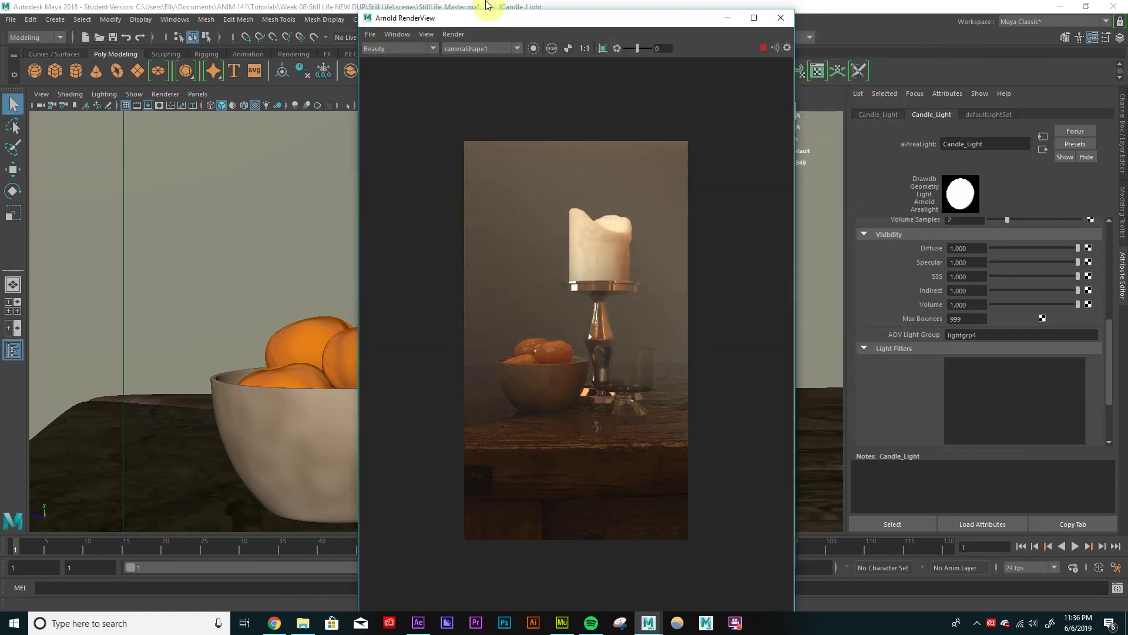